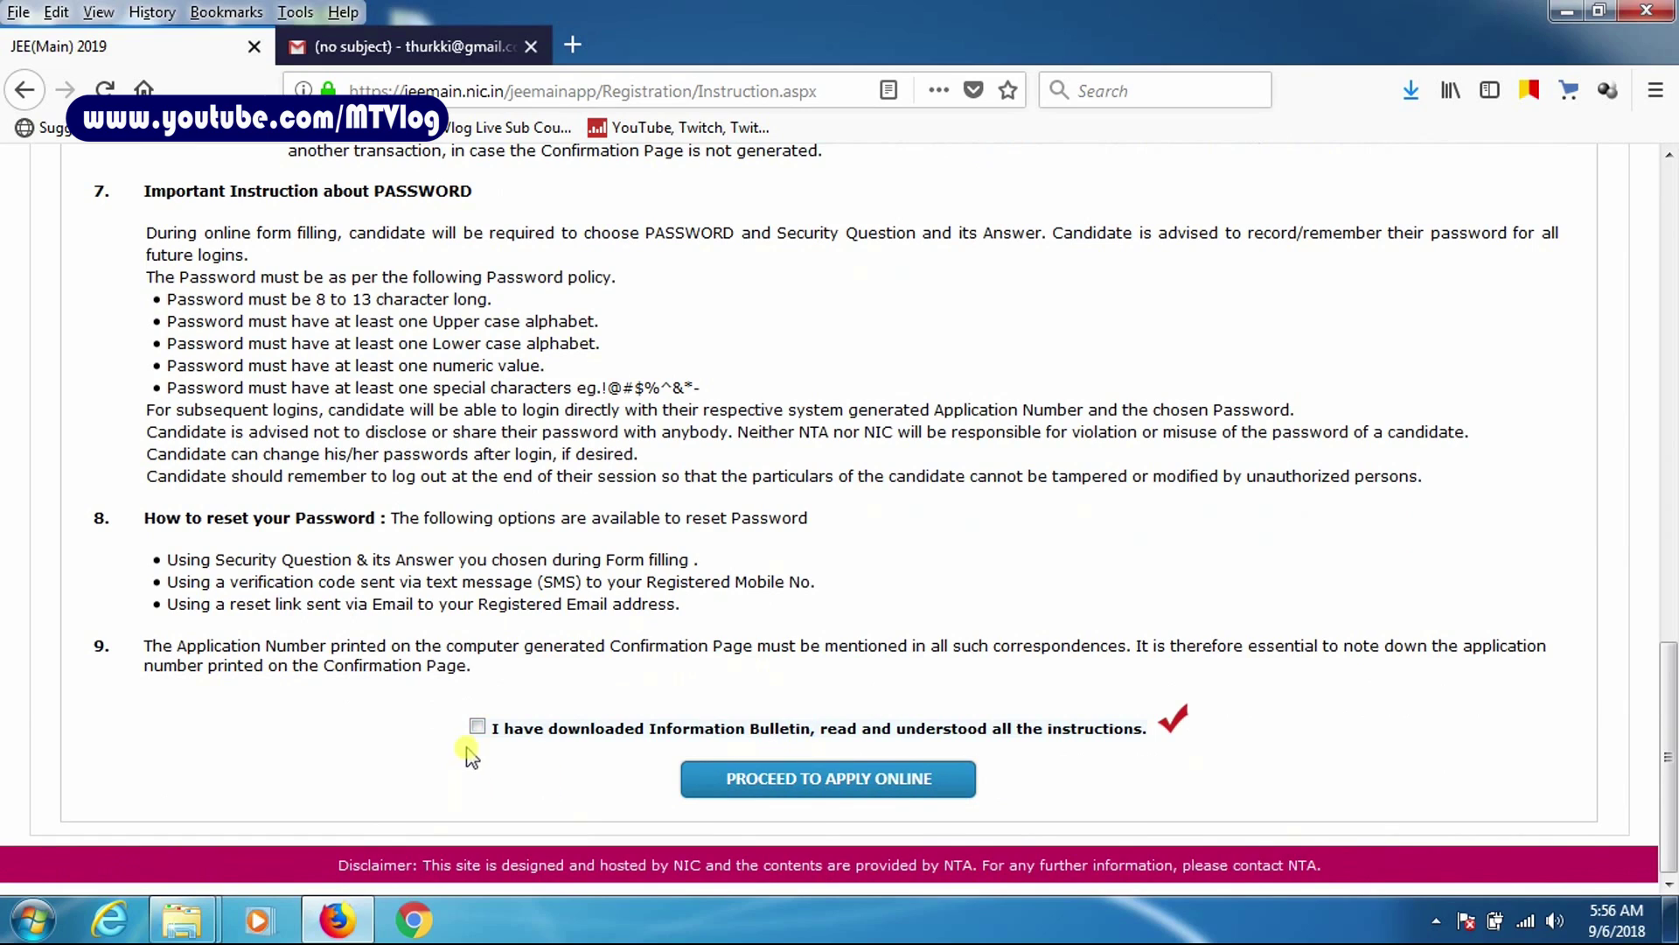
Step: Accept the instructions declaration and set the Class 12th school state to KERALA
left_click(477, 727)
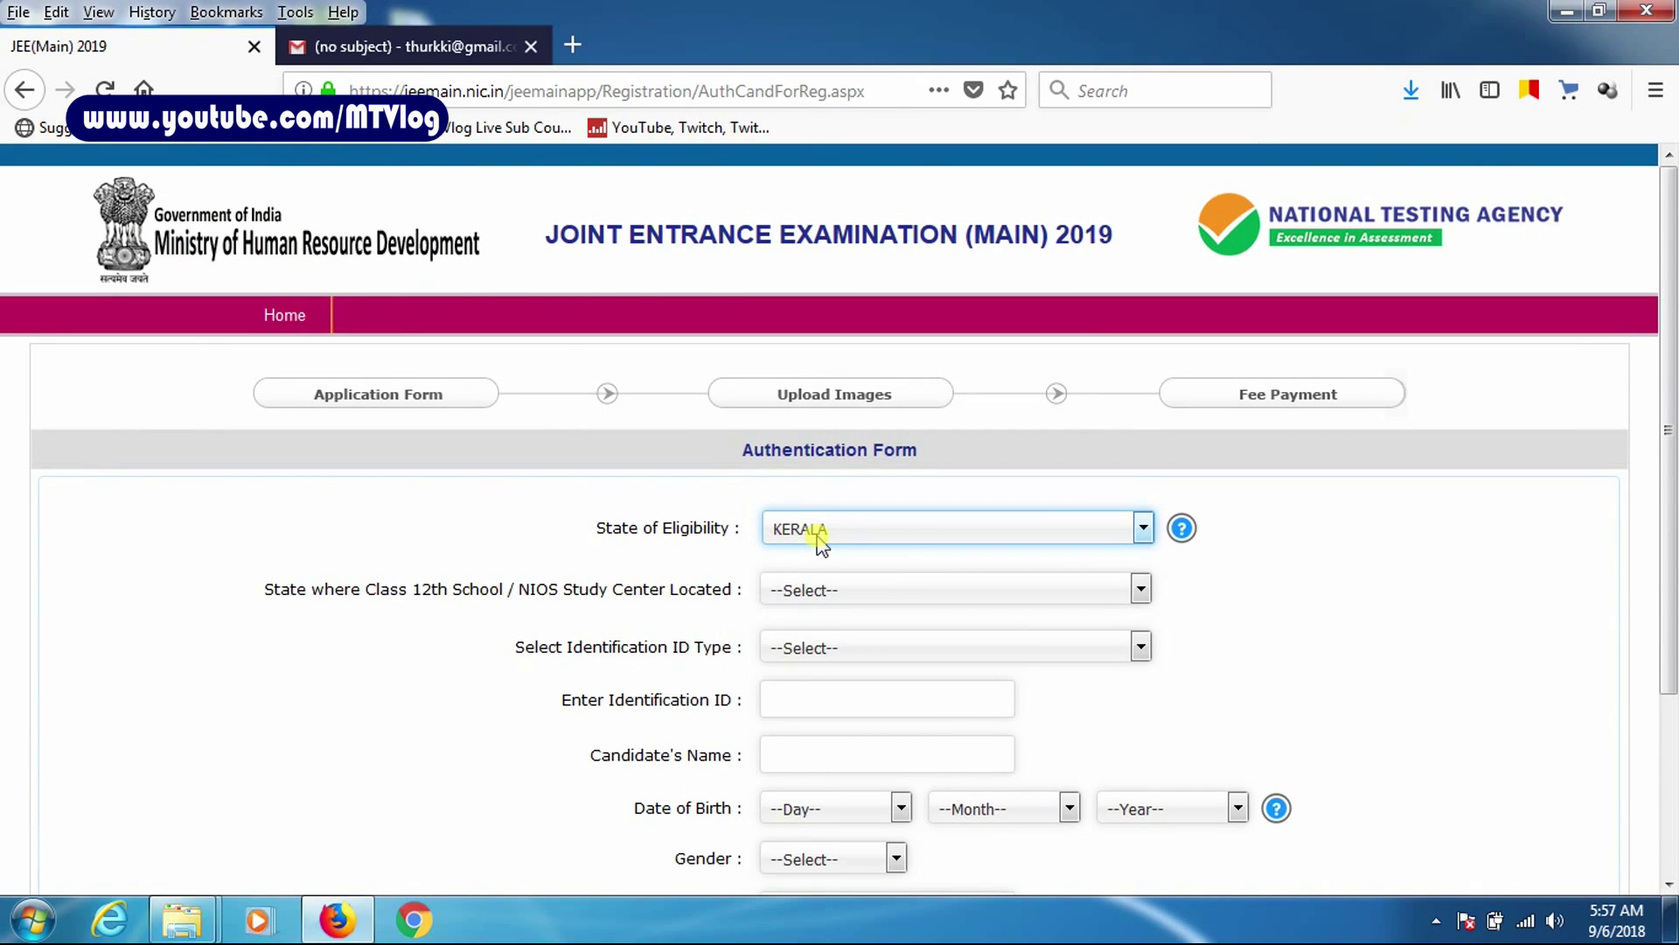
key("Tab")
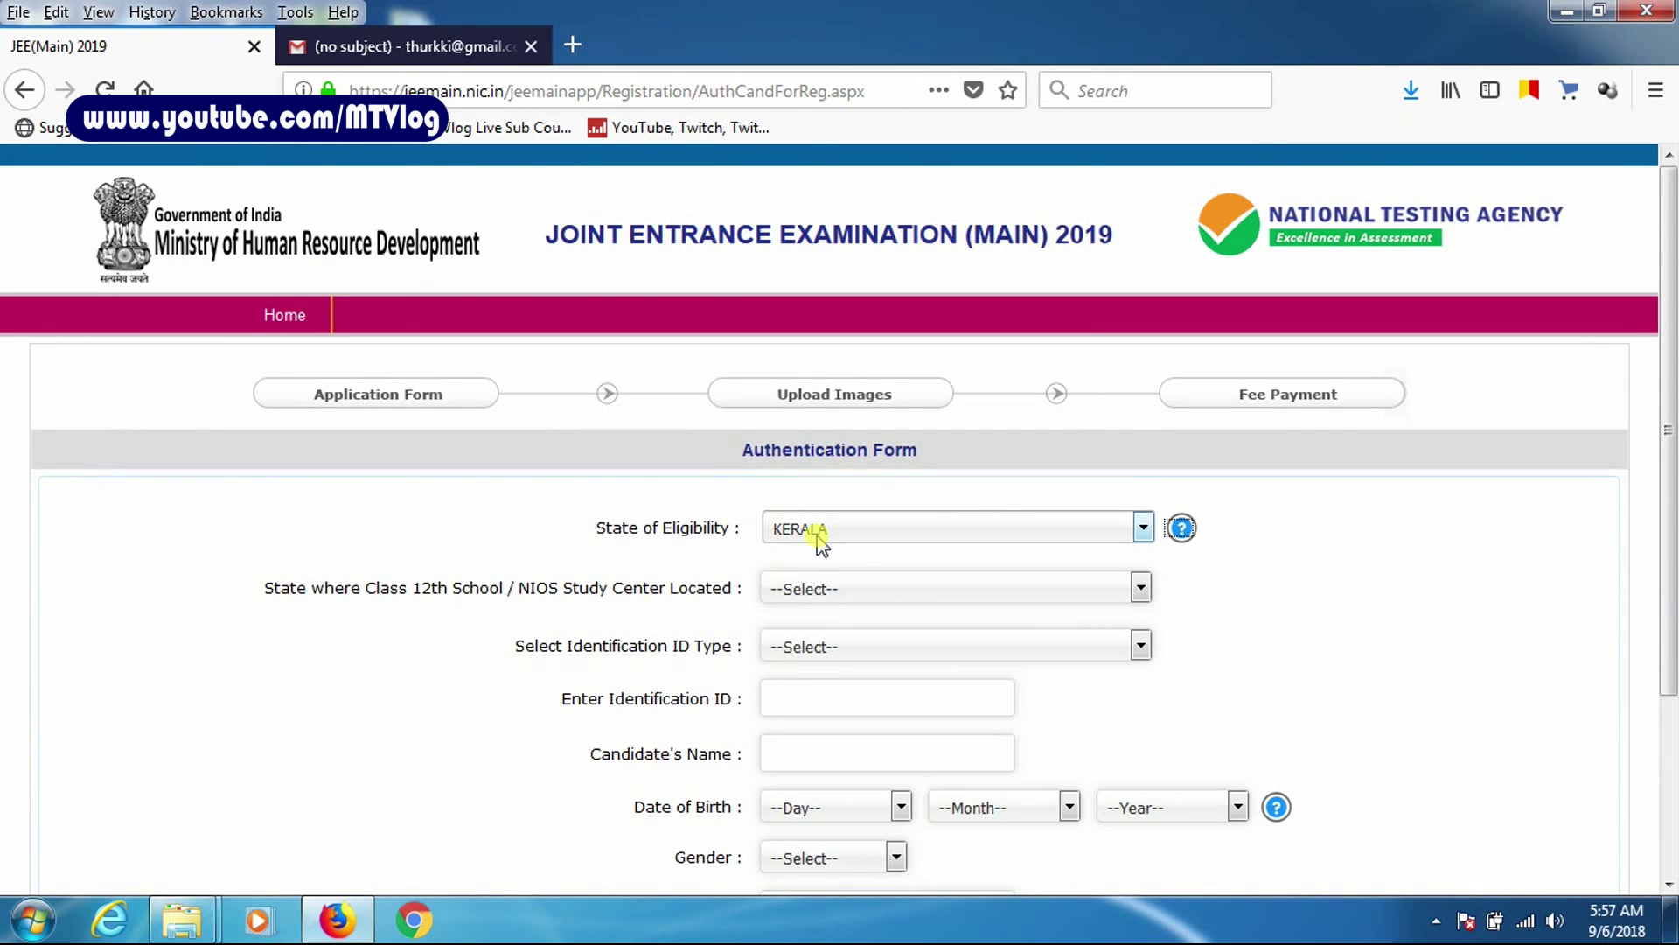
left_click(834, 591)
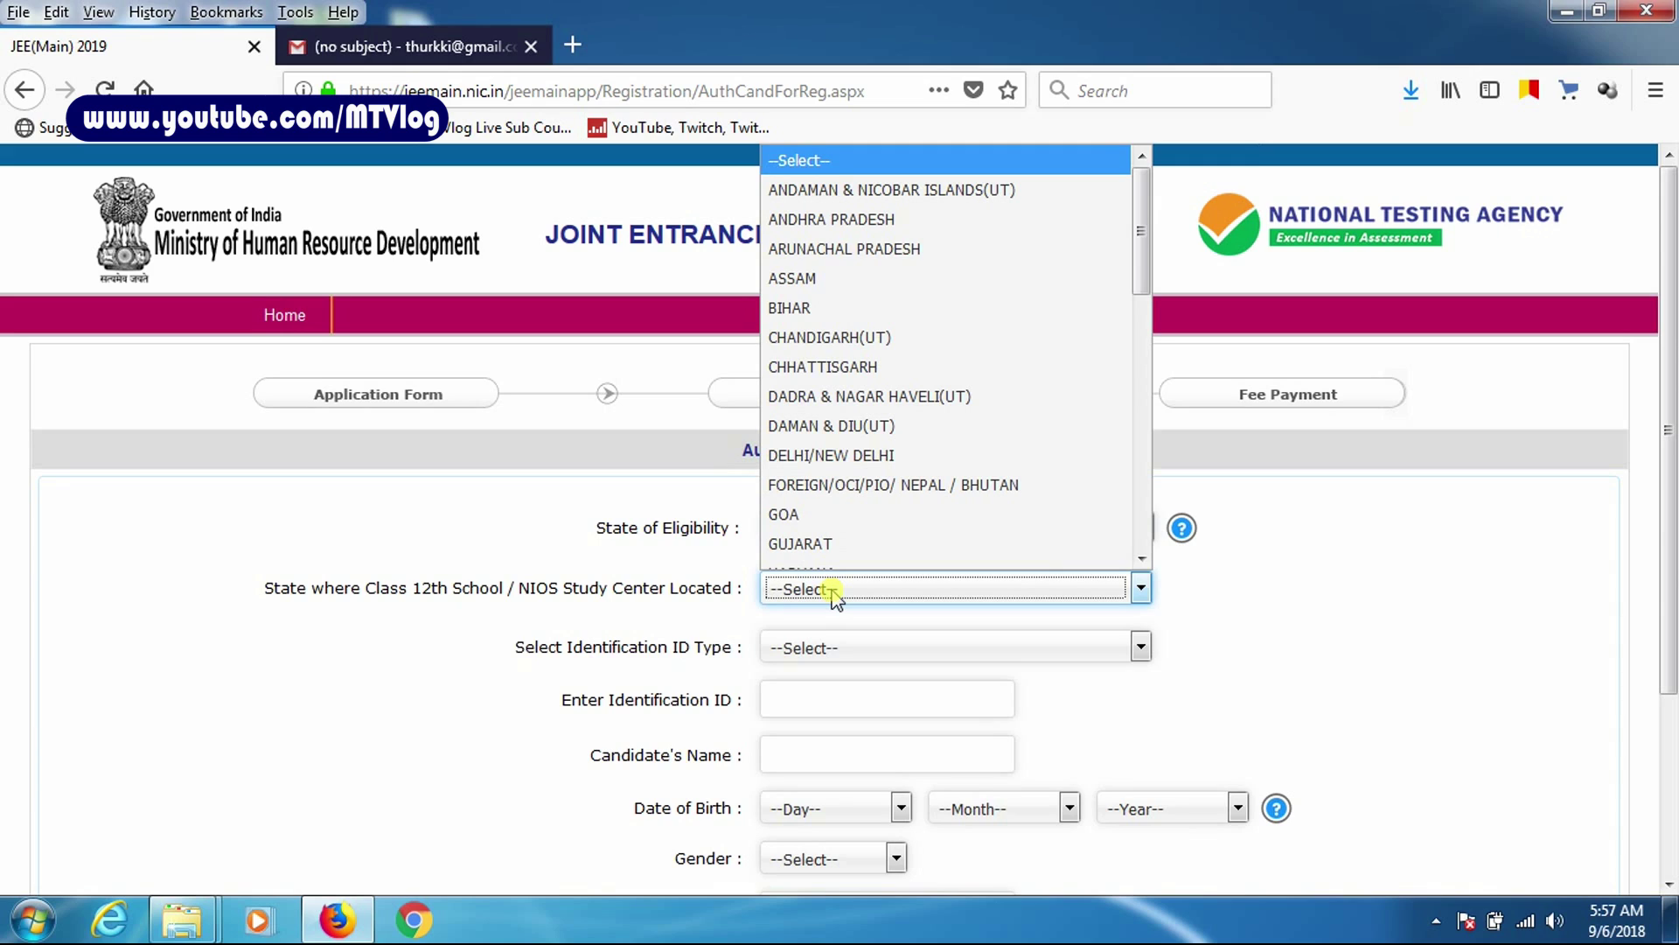
type("kerala")
key("Return")
Step: Choose Aadhaar Number as the ID type, then enter the Aadhaar number and candidate's name
left_click(833, 648)
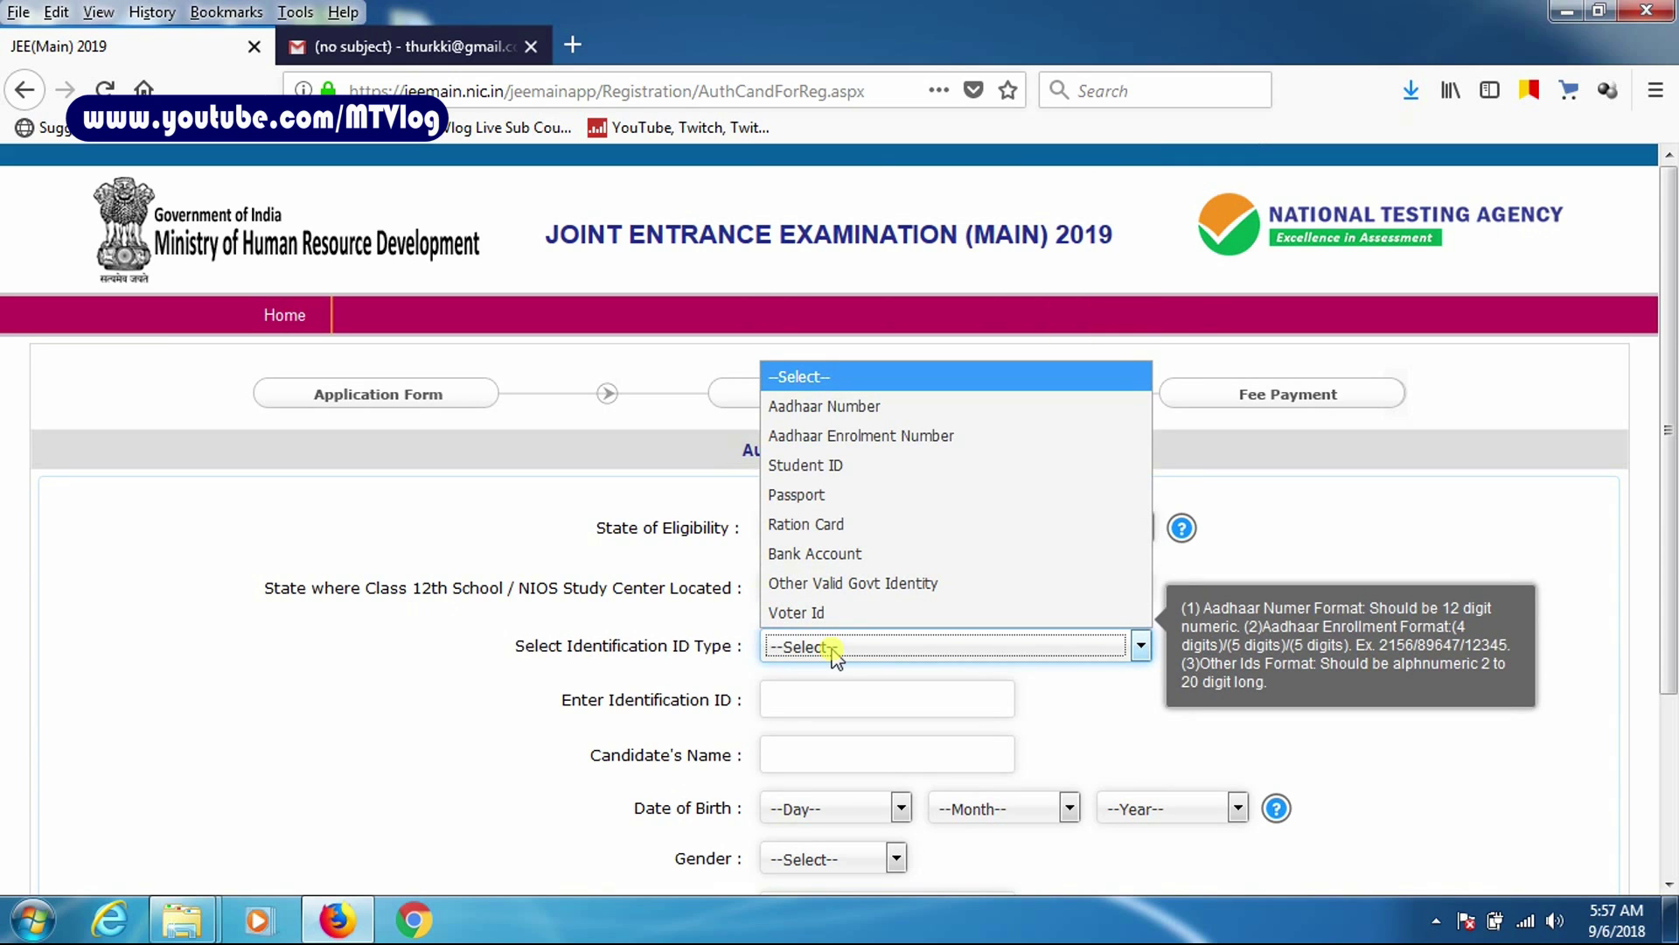
left_click(881, 406)
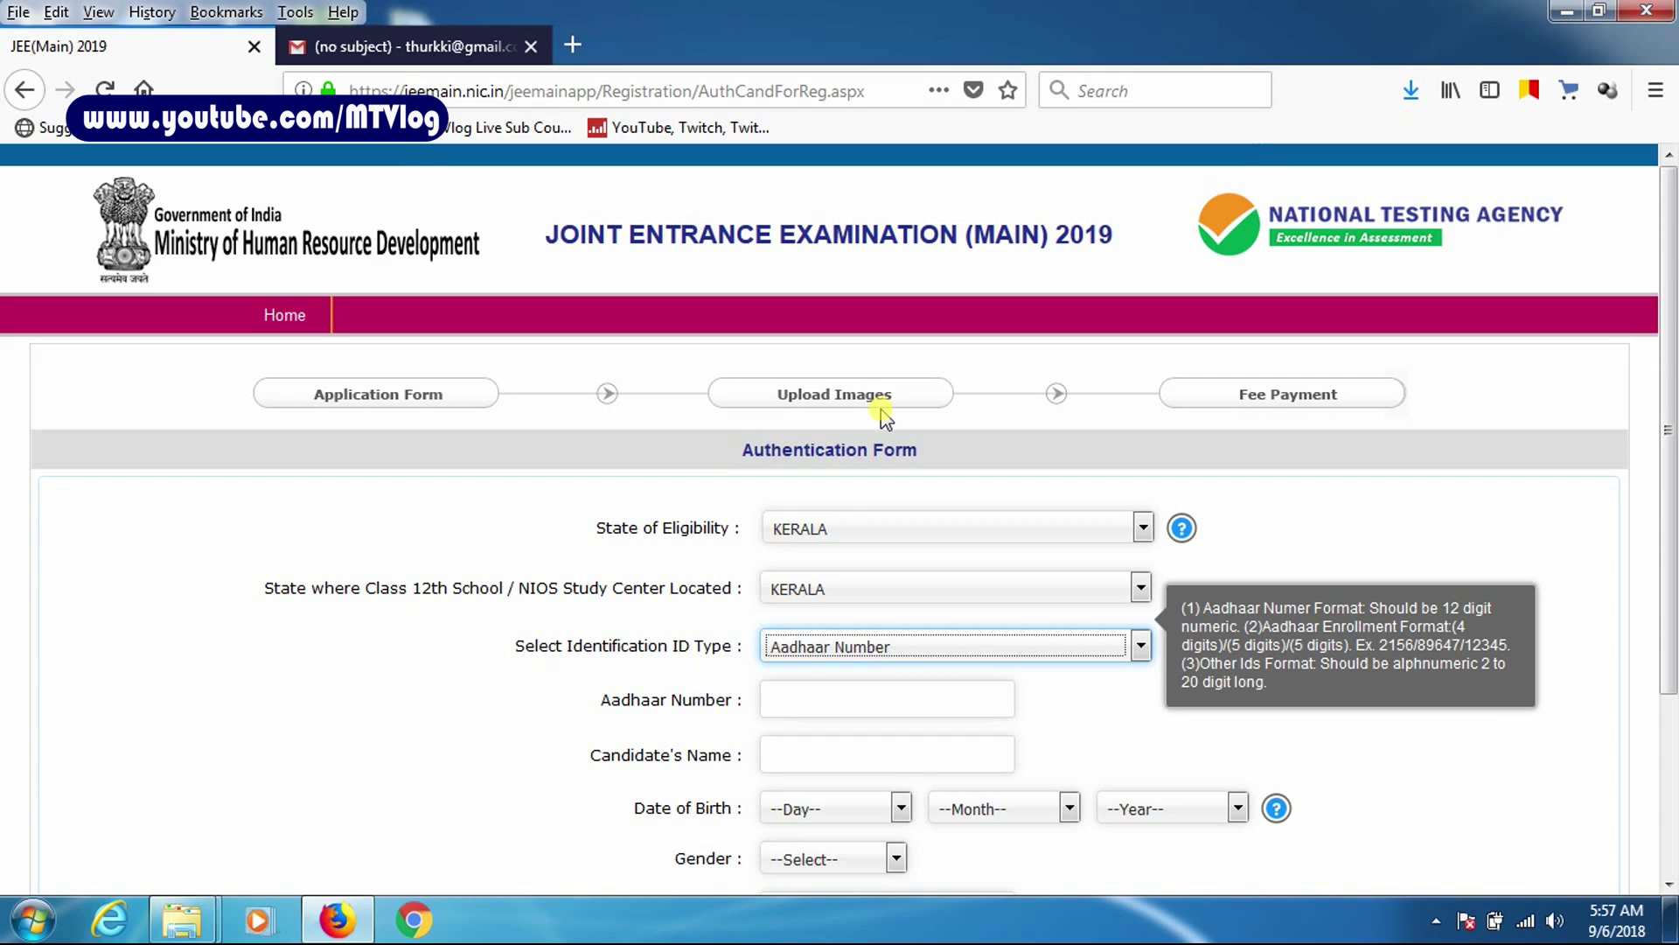
left_click(838, 698)
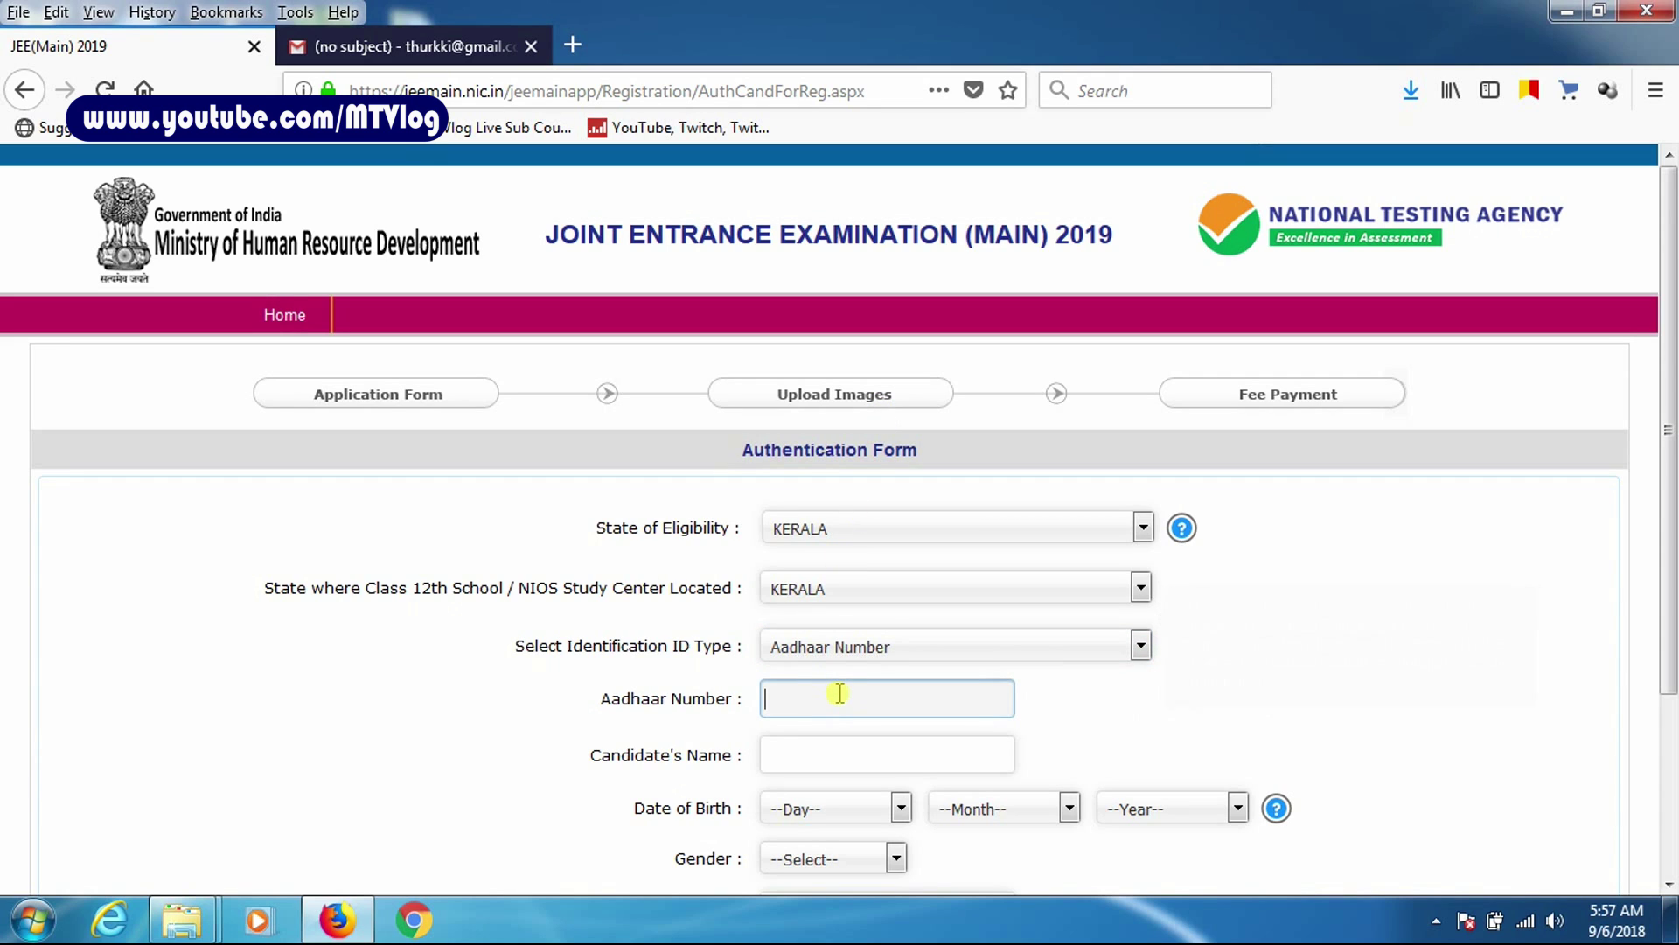
scroll(838, 699, "down", 3)
scroll(839, 698, "down", 3)
left_click(826, 526)
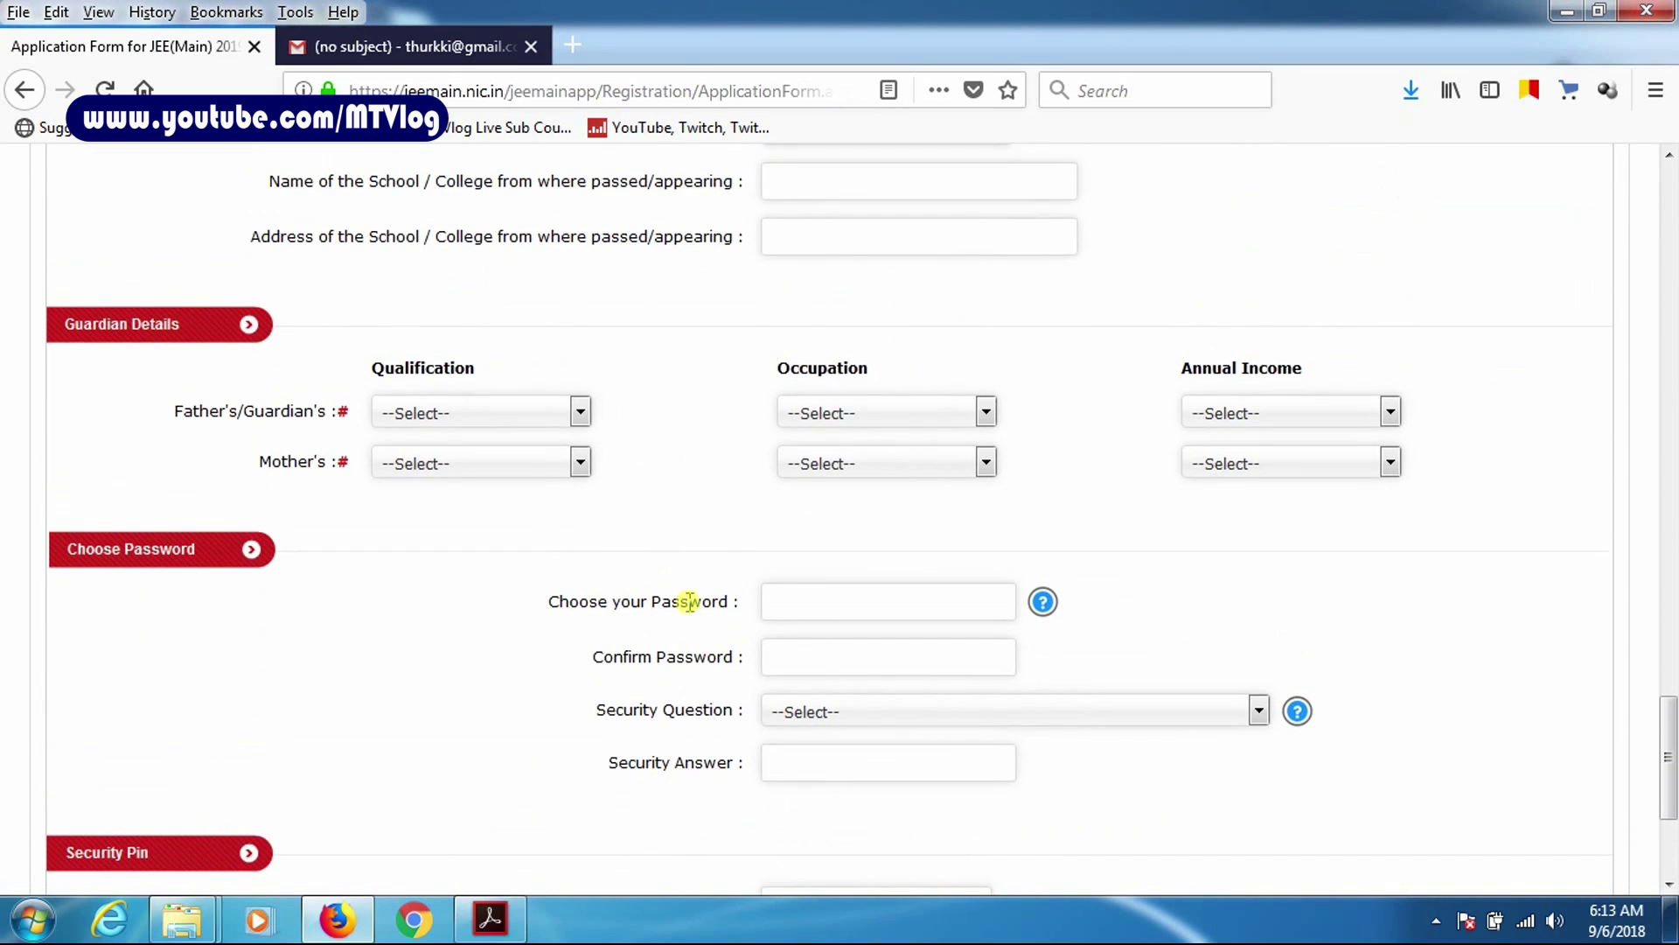
scroll(686, 604, "up", 15)
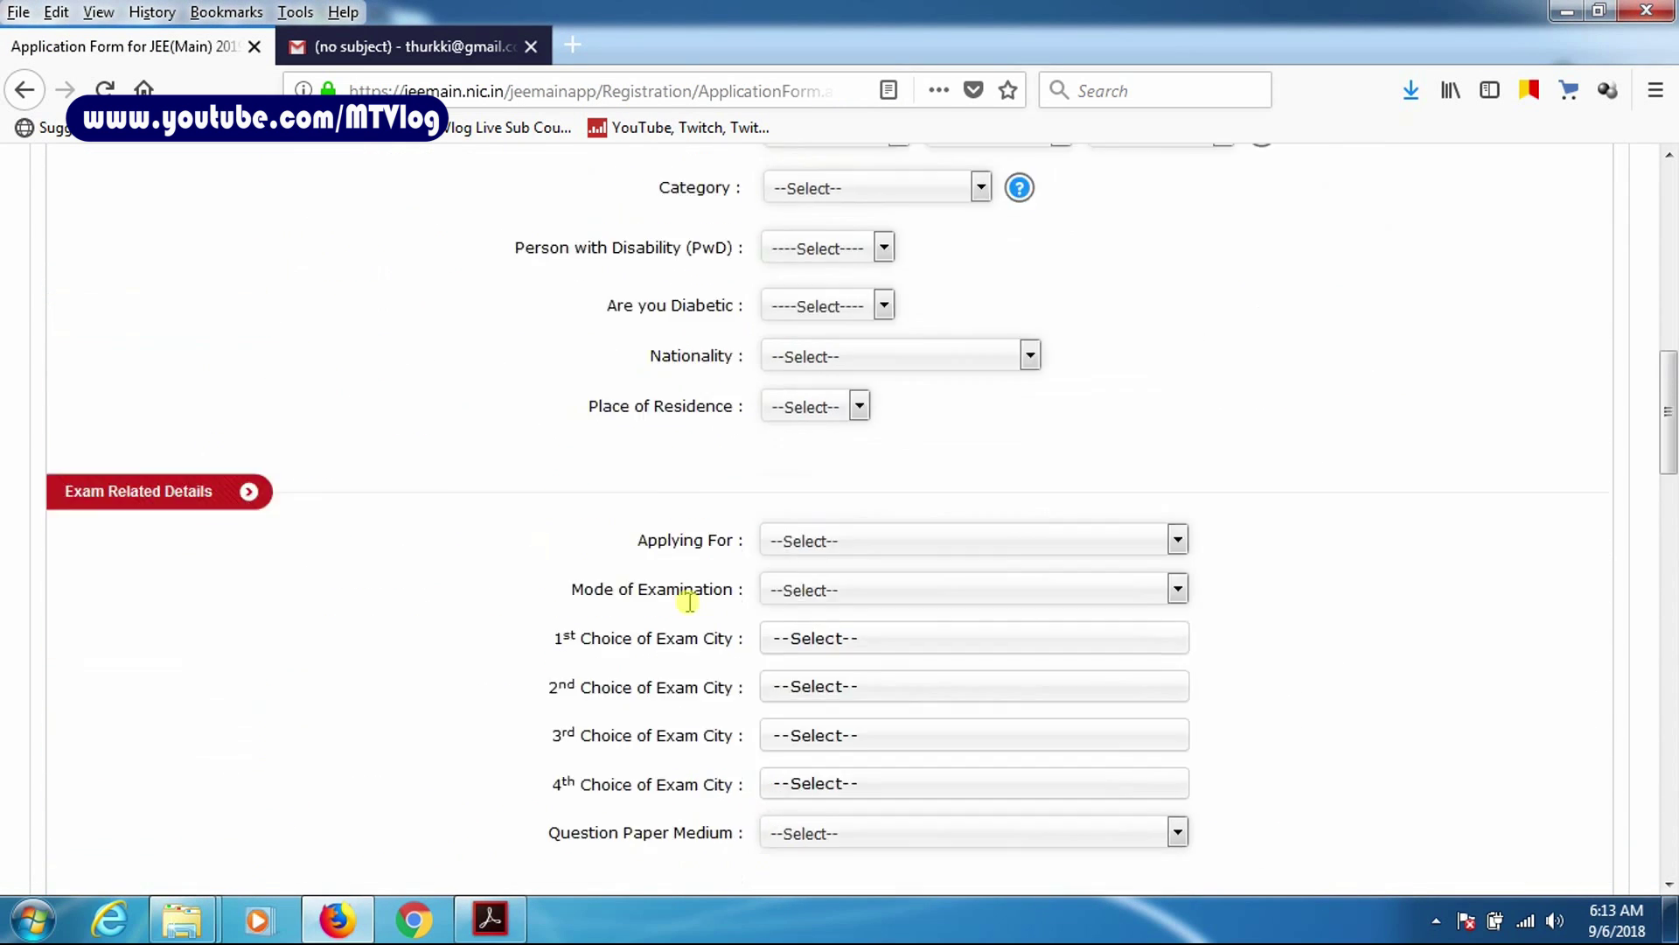
Step: Enter the father's and mother's names
scroll(687, 601, "up", 10)
scroll(735, 589, "down", 5)
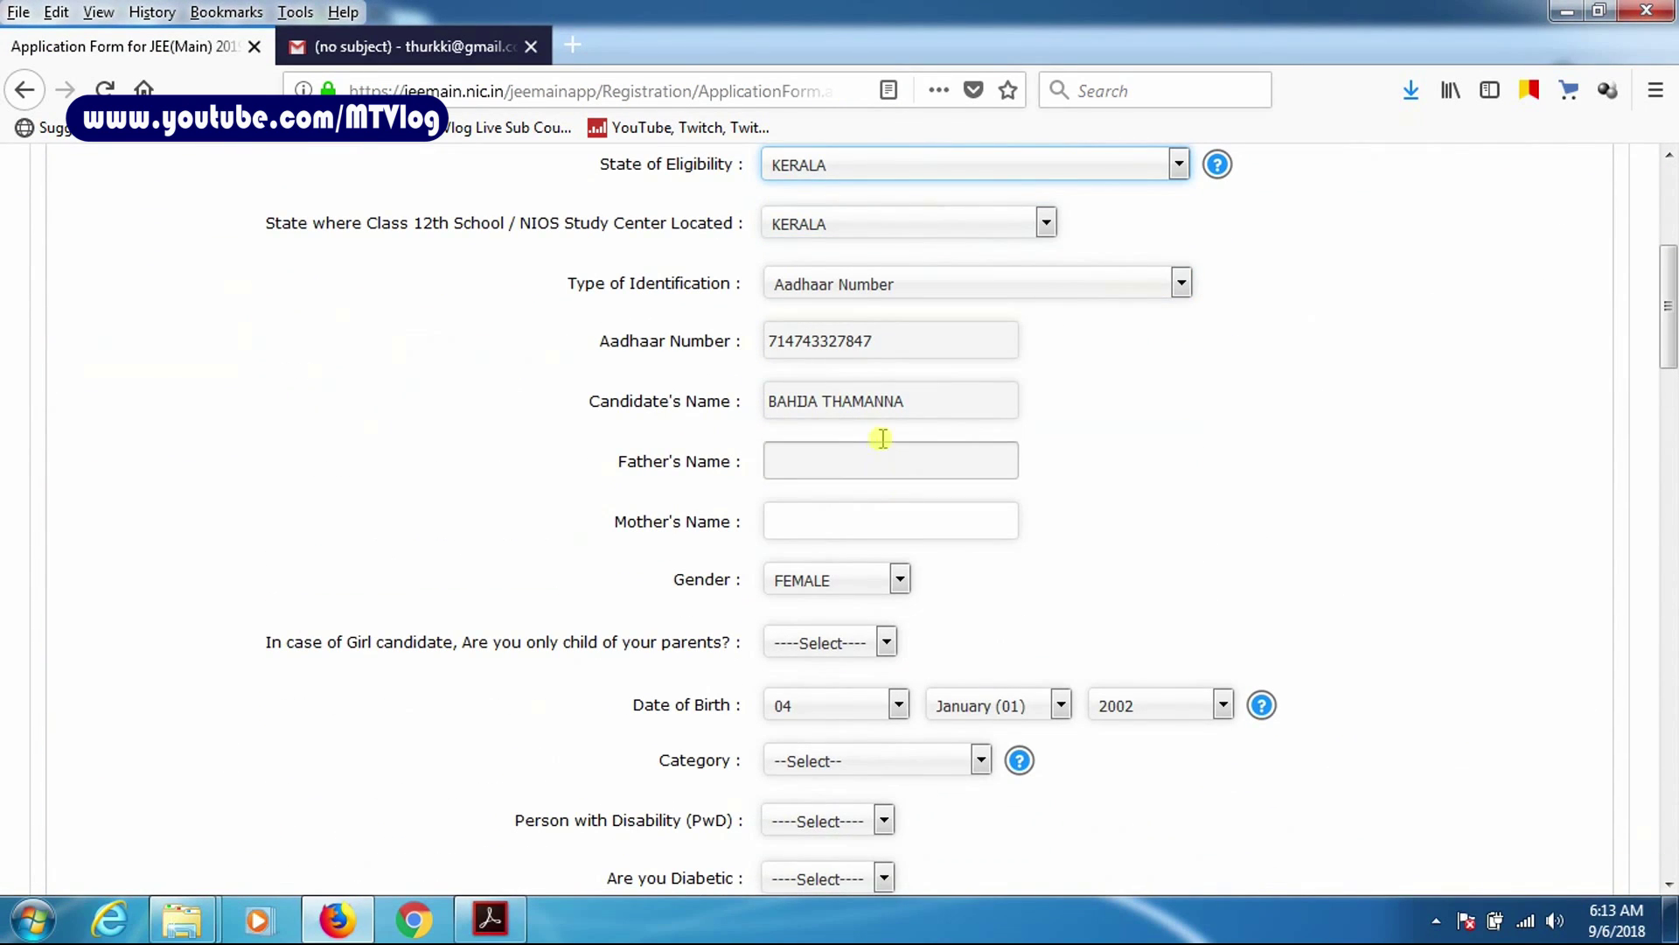
left_click(829, 468)
type("NASAR N")
key("Tab")
type("NASRATH")
key("Tab")
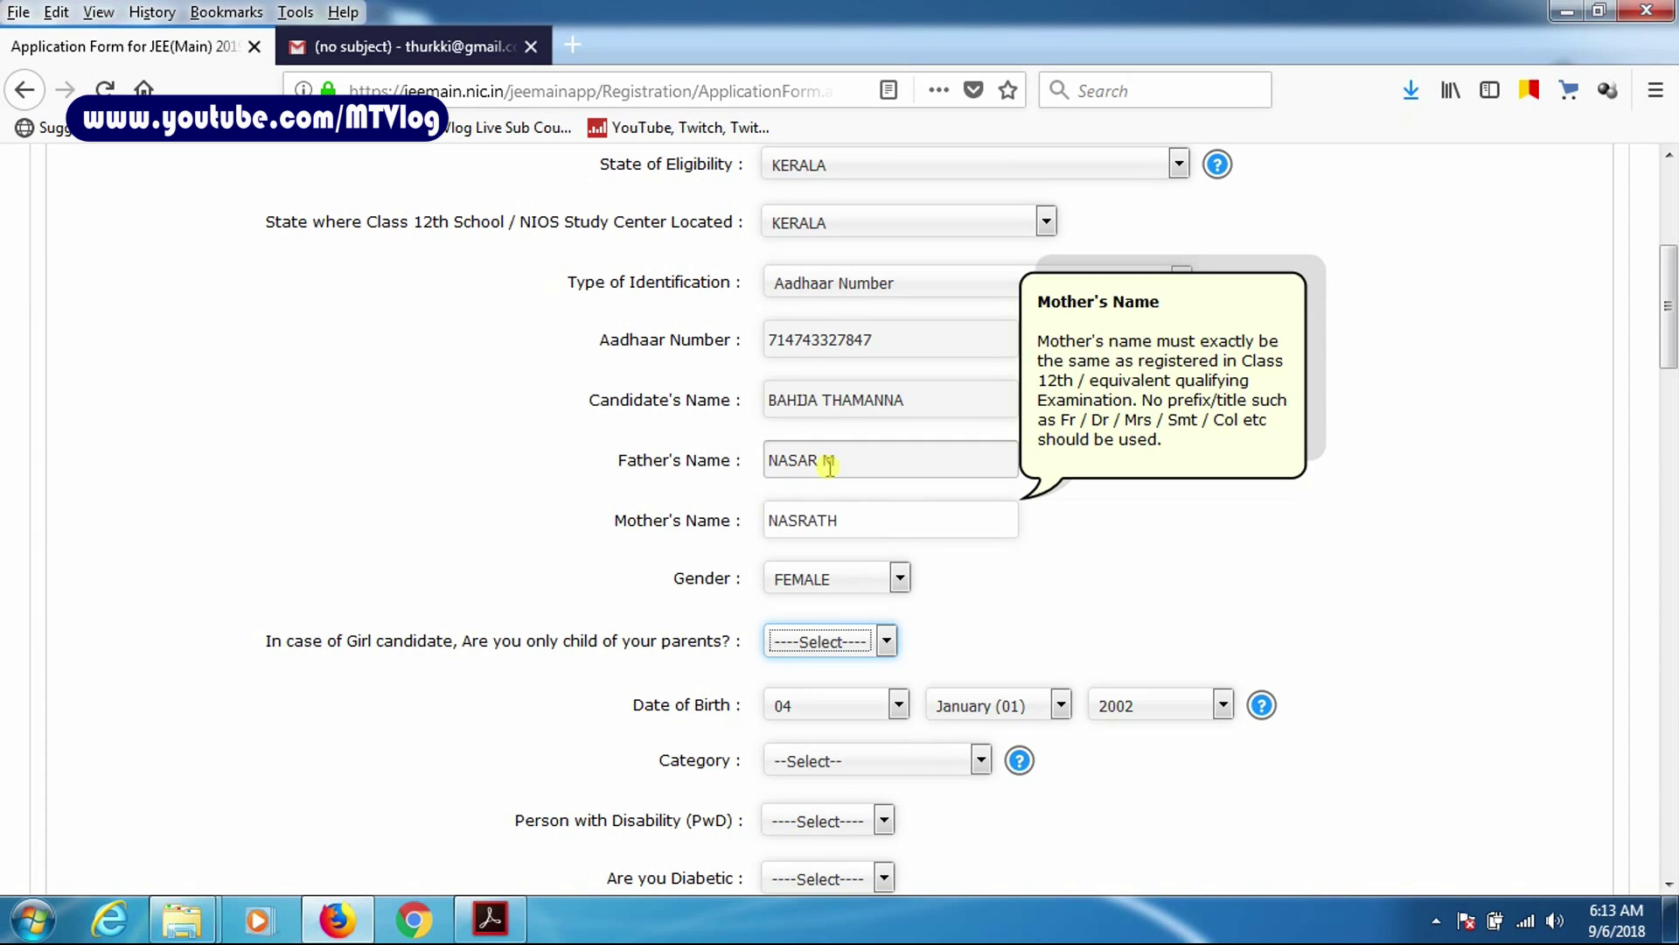
Step: Set only-child No, category OBC-NCL (Central List), nationality INDIAN and residence RURAL
scroll(869, 502, "down", 3)
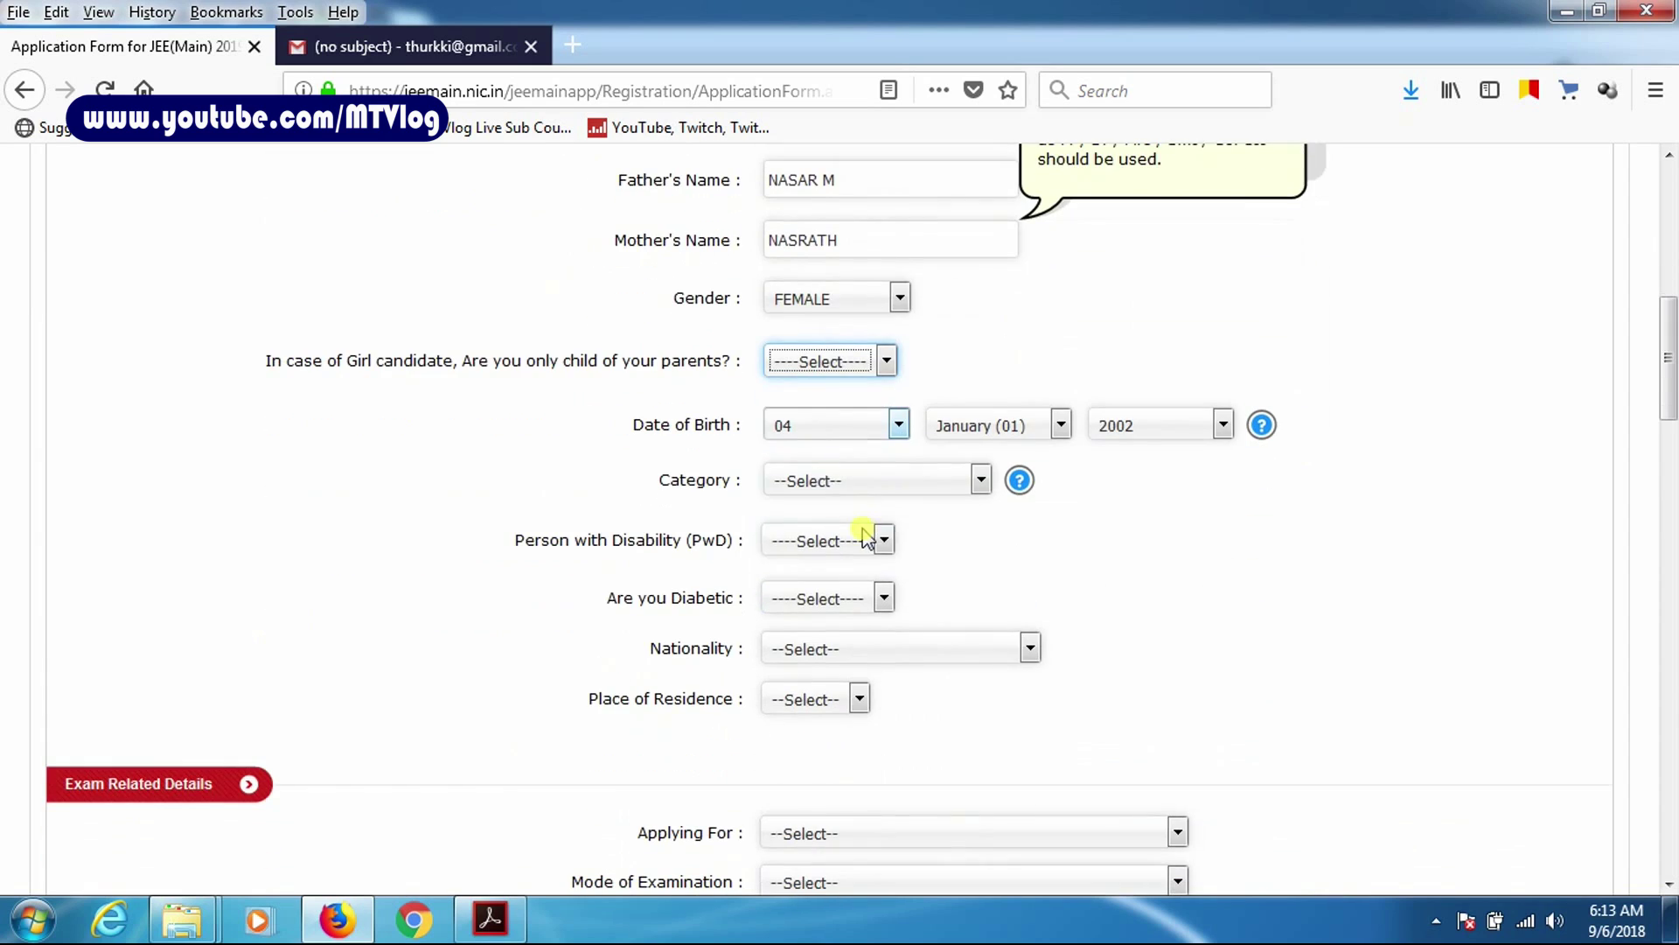
left_click(817, 361)
left_click(797, 452)
left_click(836, 482)
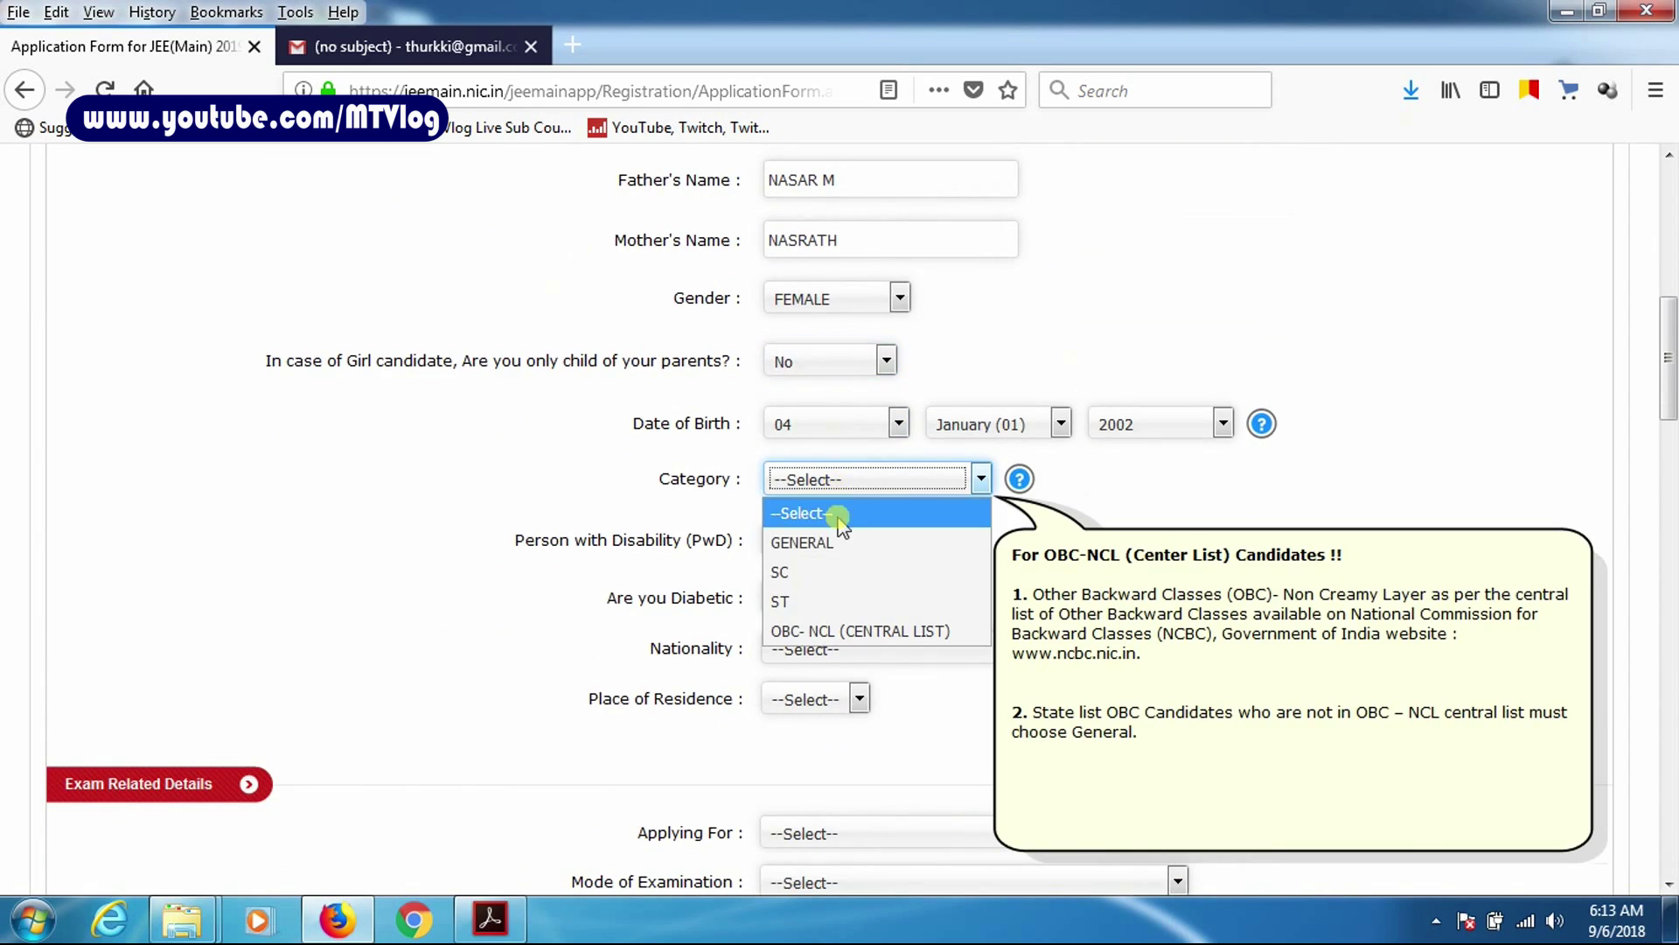
left_click(813, 628)
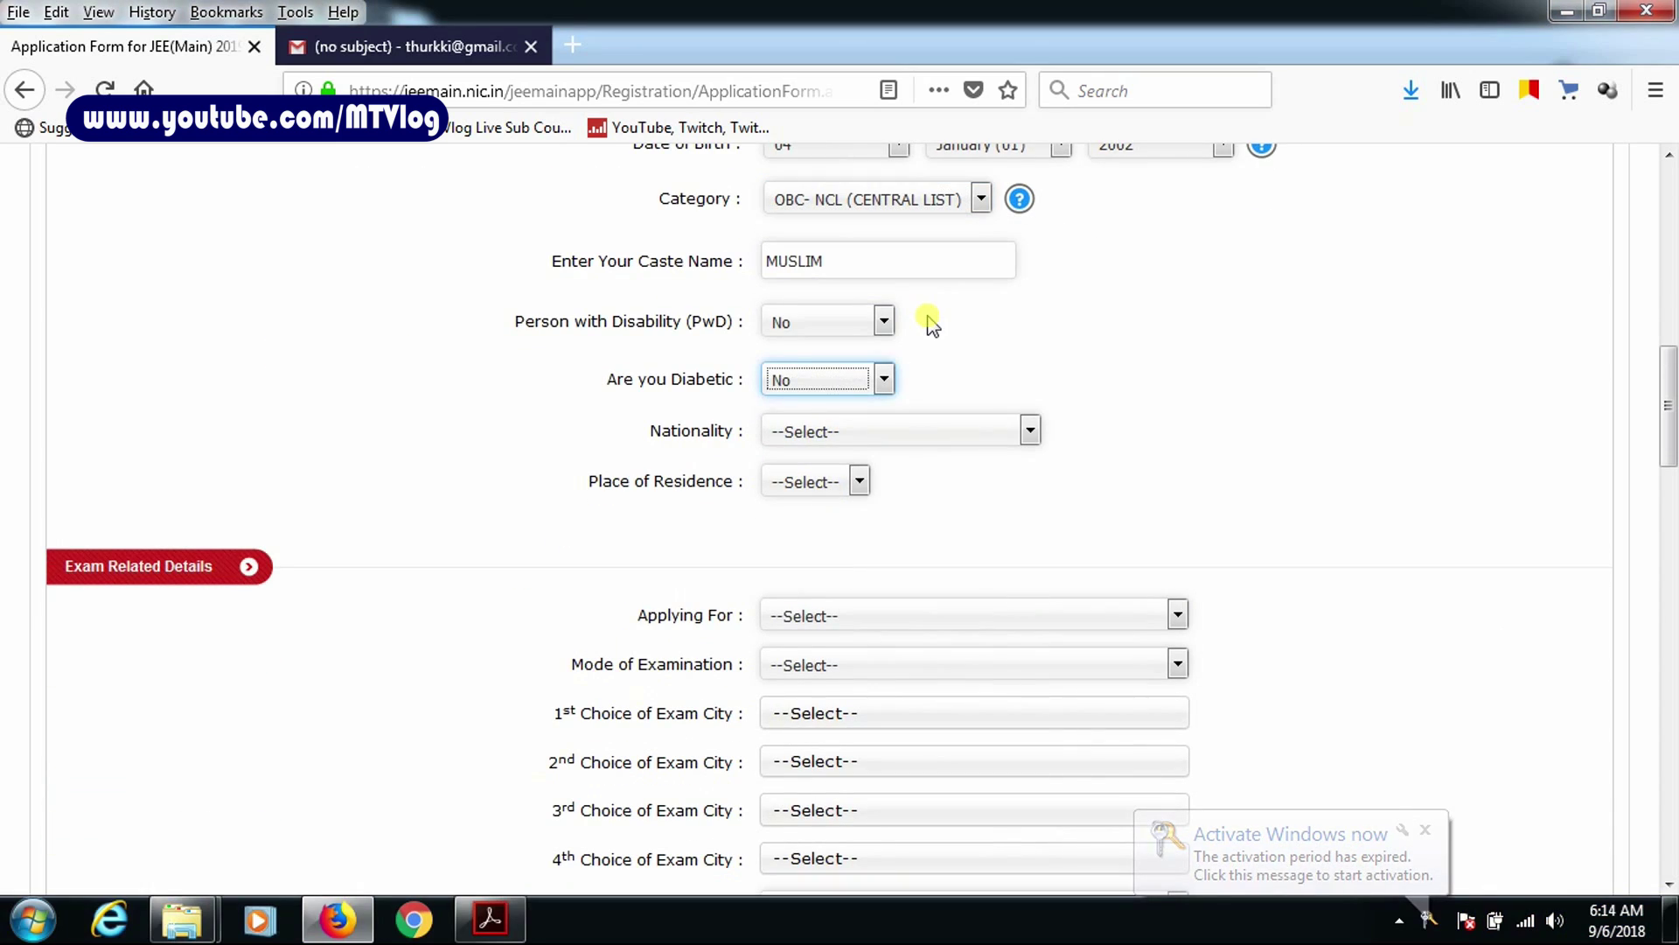
key("Tab")
key("i")
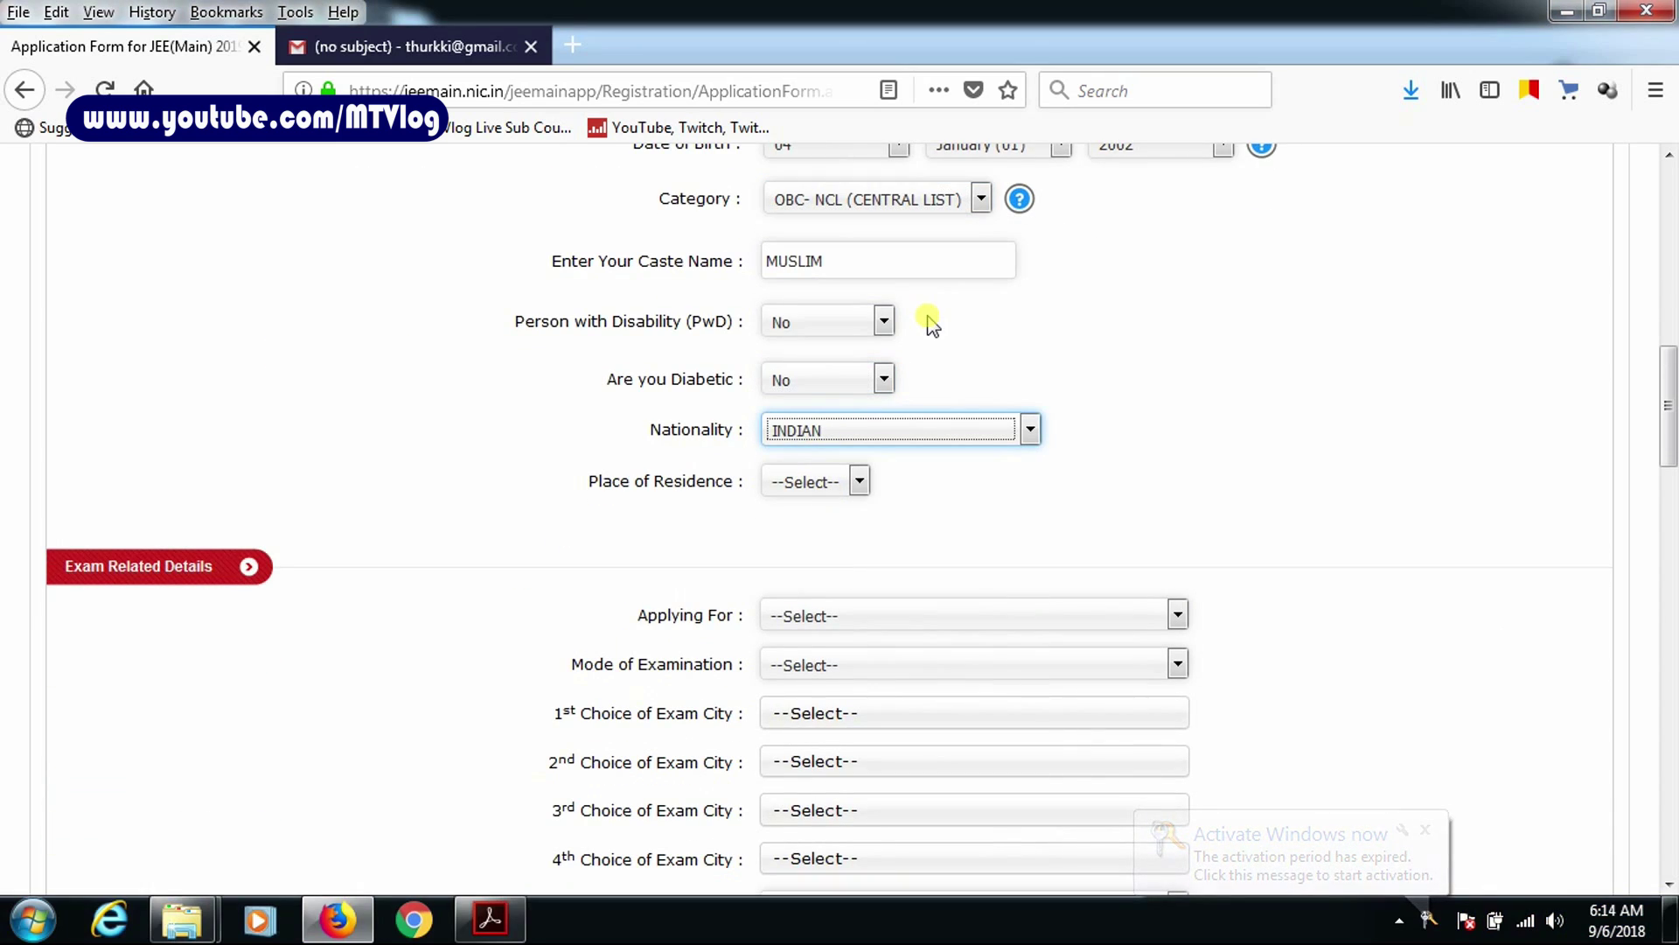
key("Tab")
key("r")
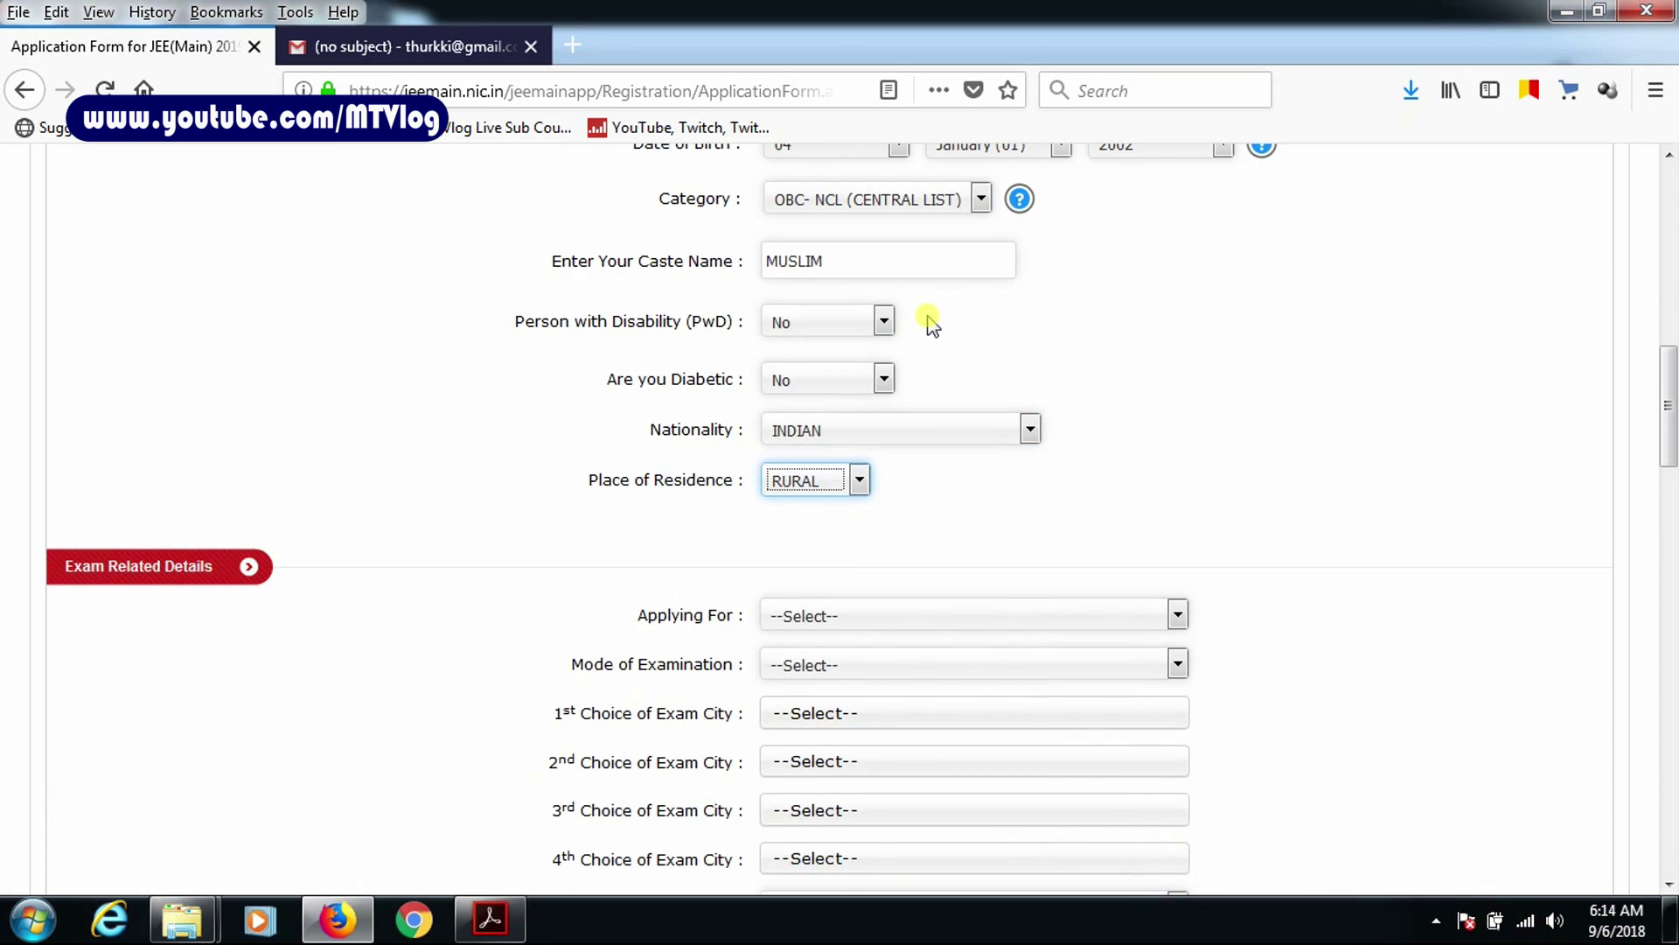
key("Tab")
Step: Apply for Paper-1 (B.E./B.Tech.) only
scroll(874, 245, "down", 5)
left_click(845, 196)
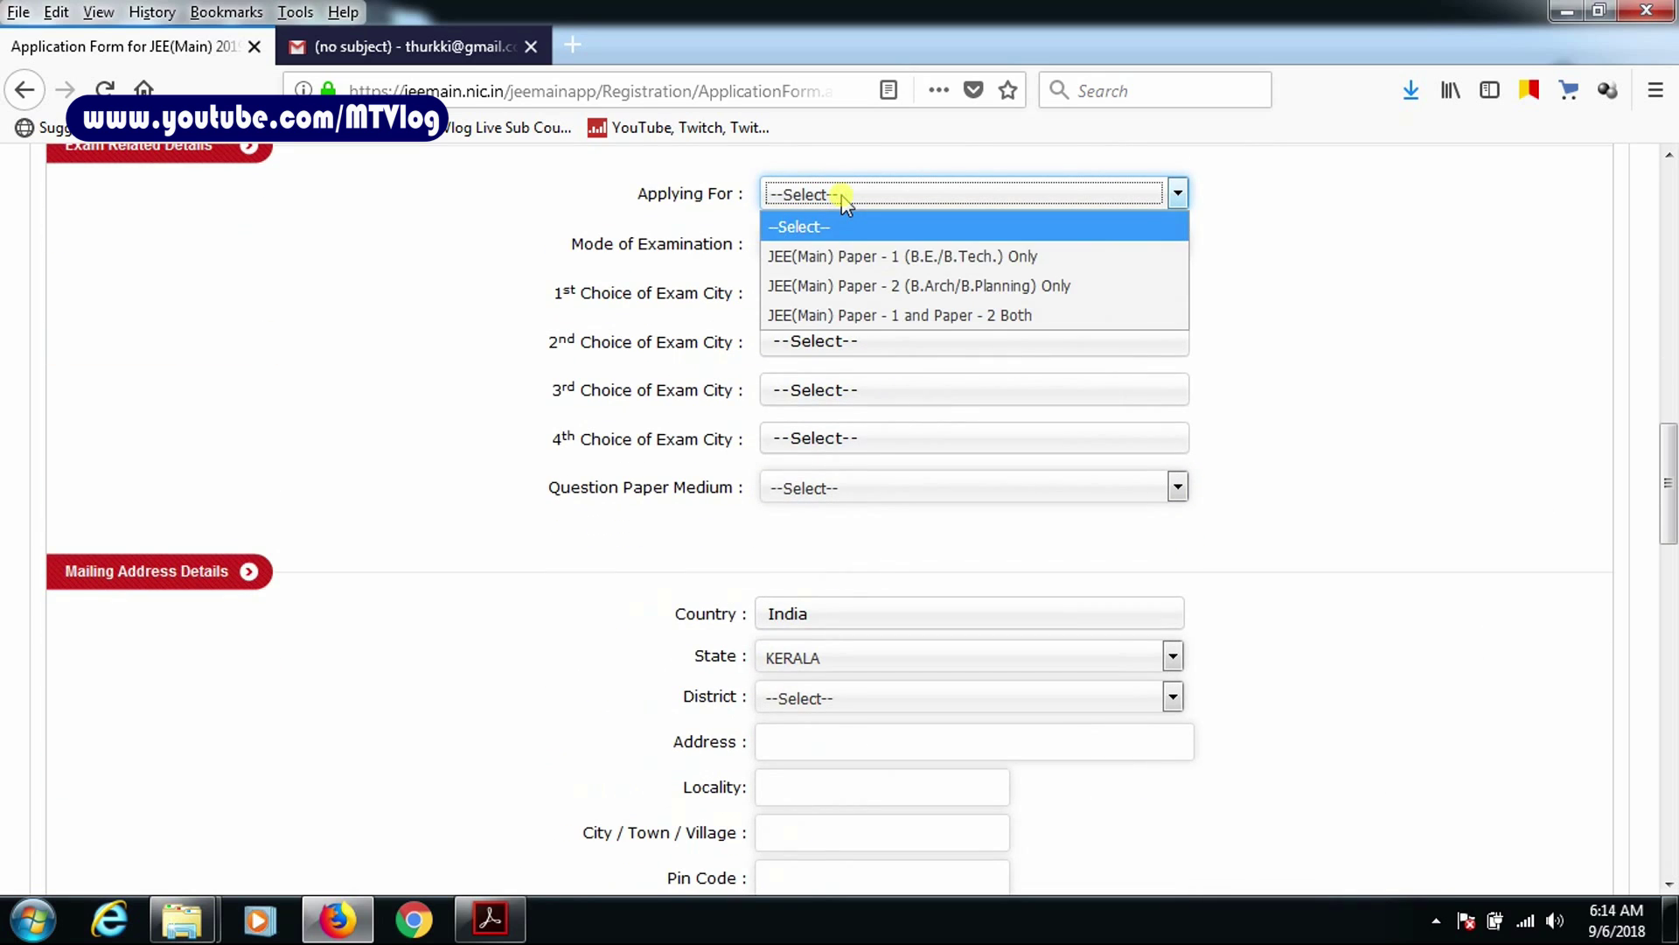
left_click(845, 257)
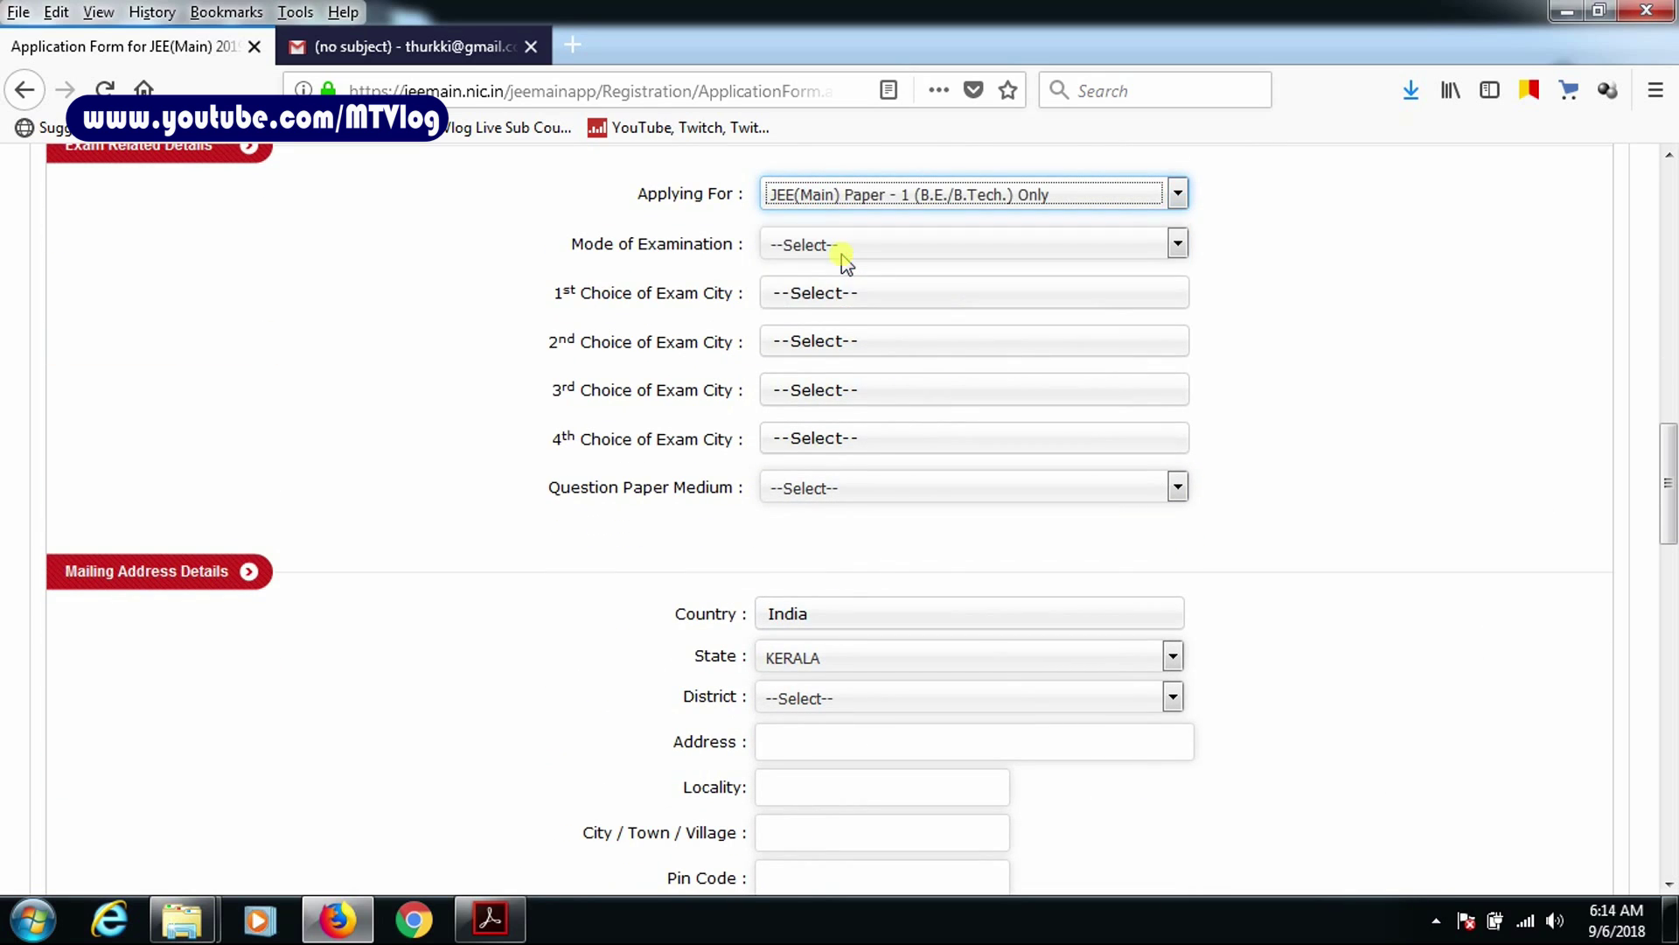
Step: Choose exam cities KOZHIKODE, MALAPURAM, THRISSUR and KANNUR (Kerala) in that order
left_click(910, 294)
type("KOZ")
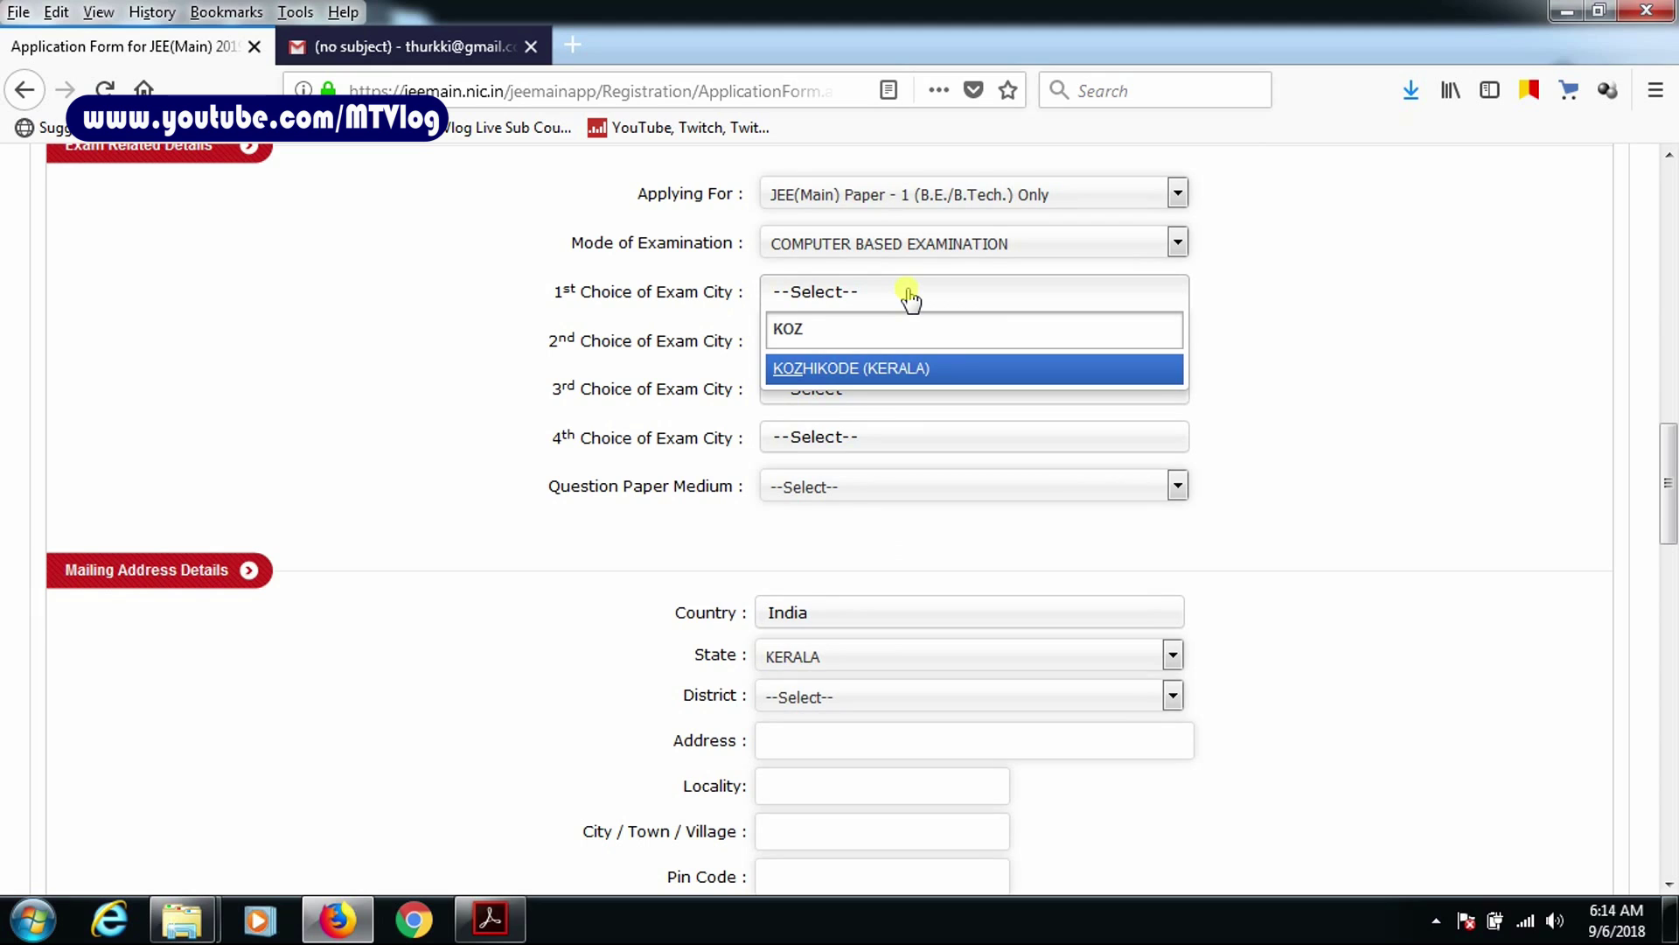
key("Return")
key("Tab")
type("MAL")
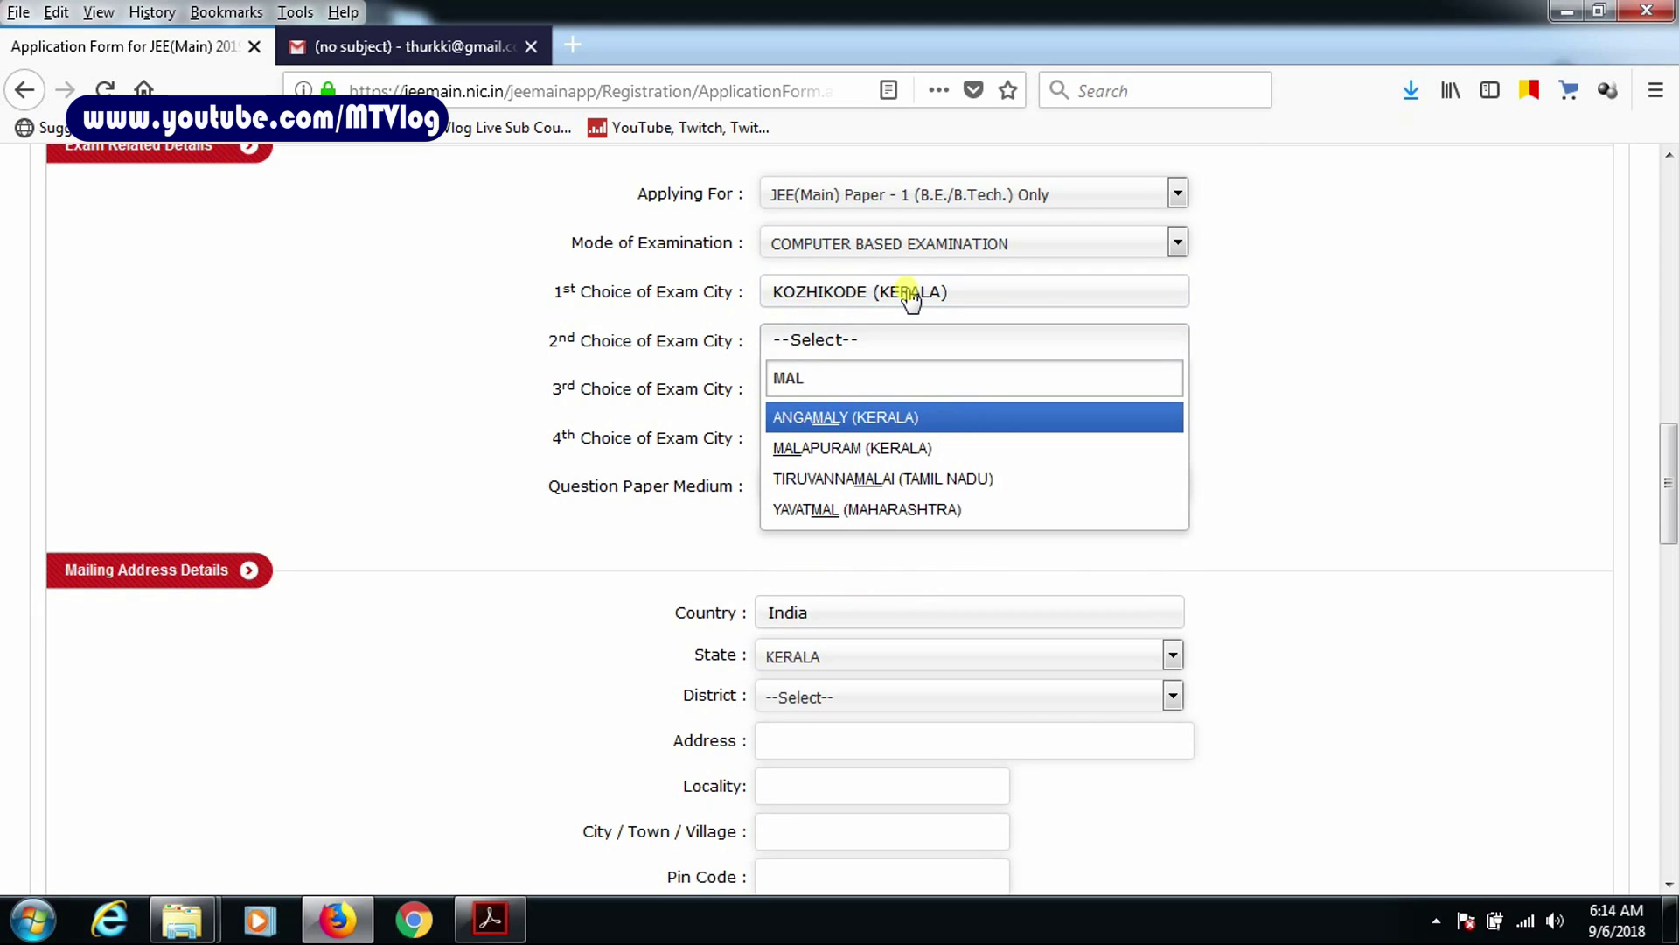
key("Down")
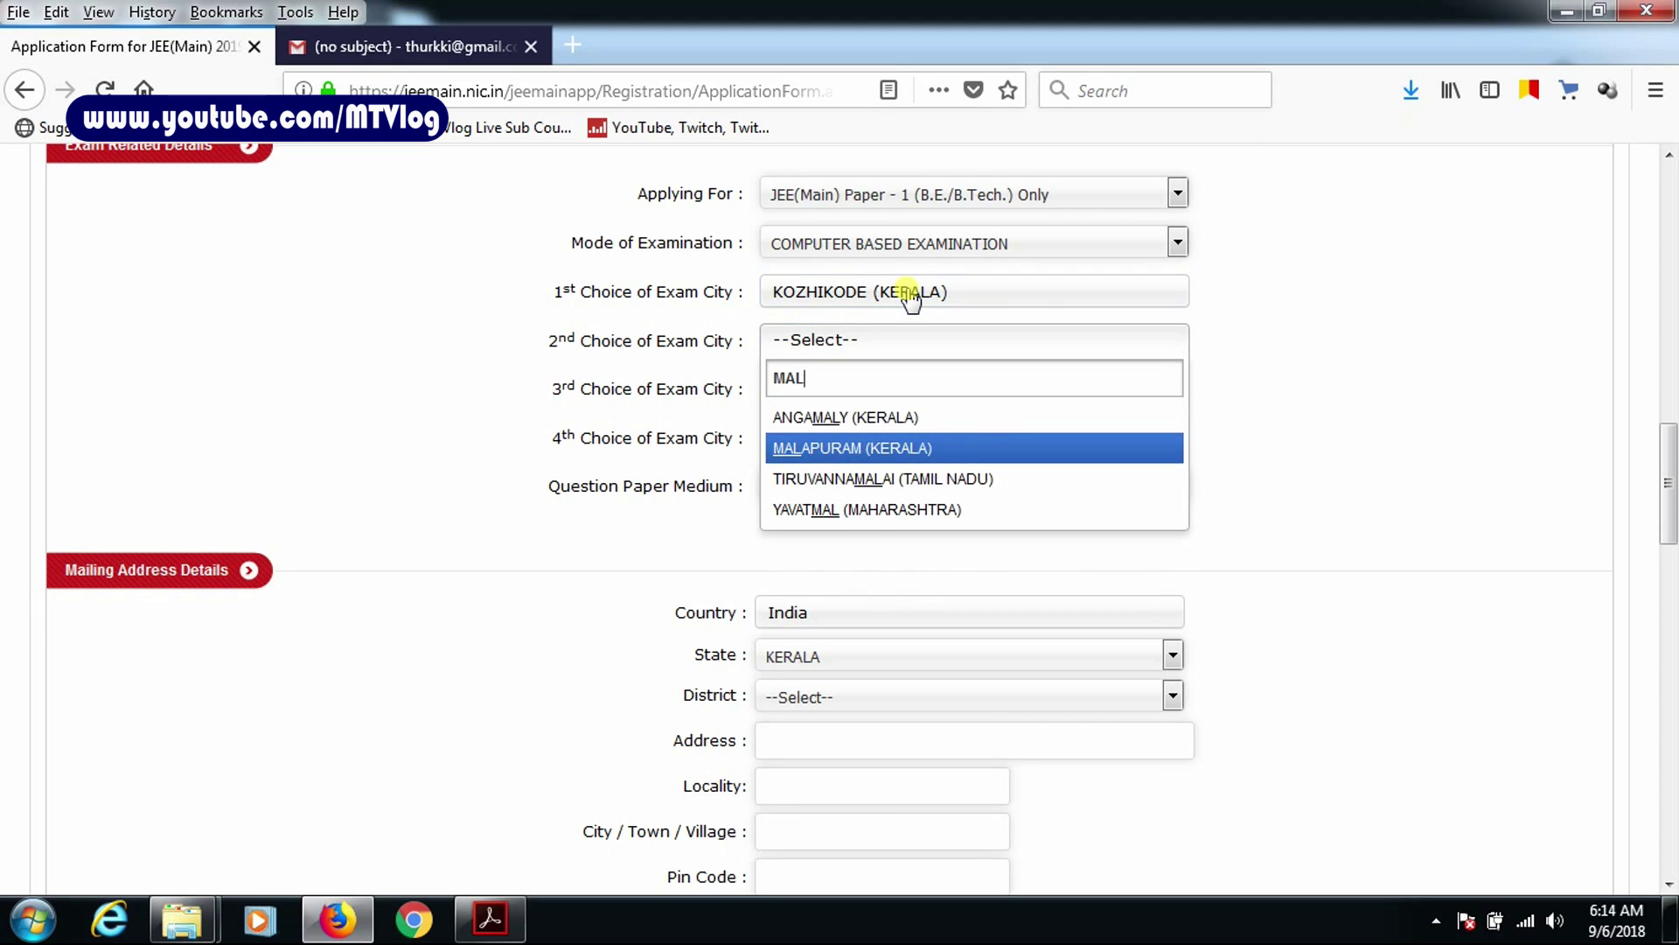
key("Return")
key("Tab")
type("THRI")
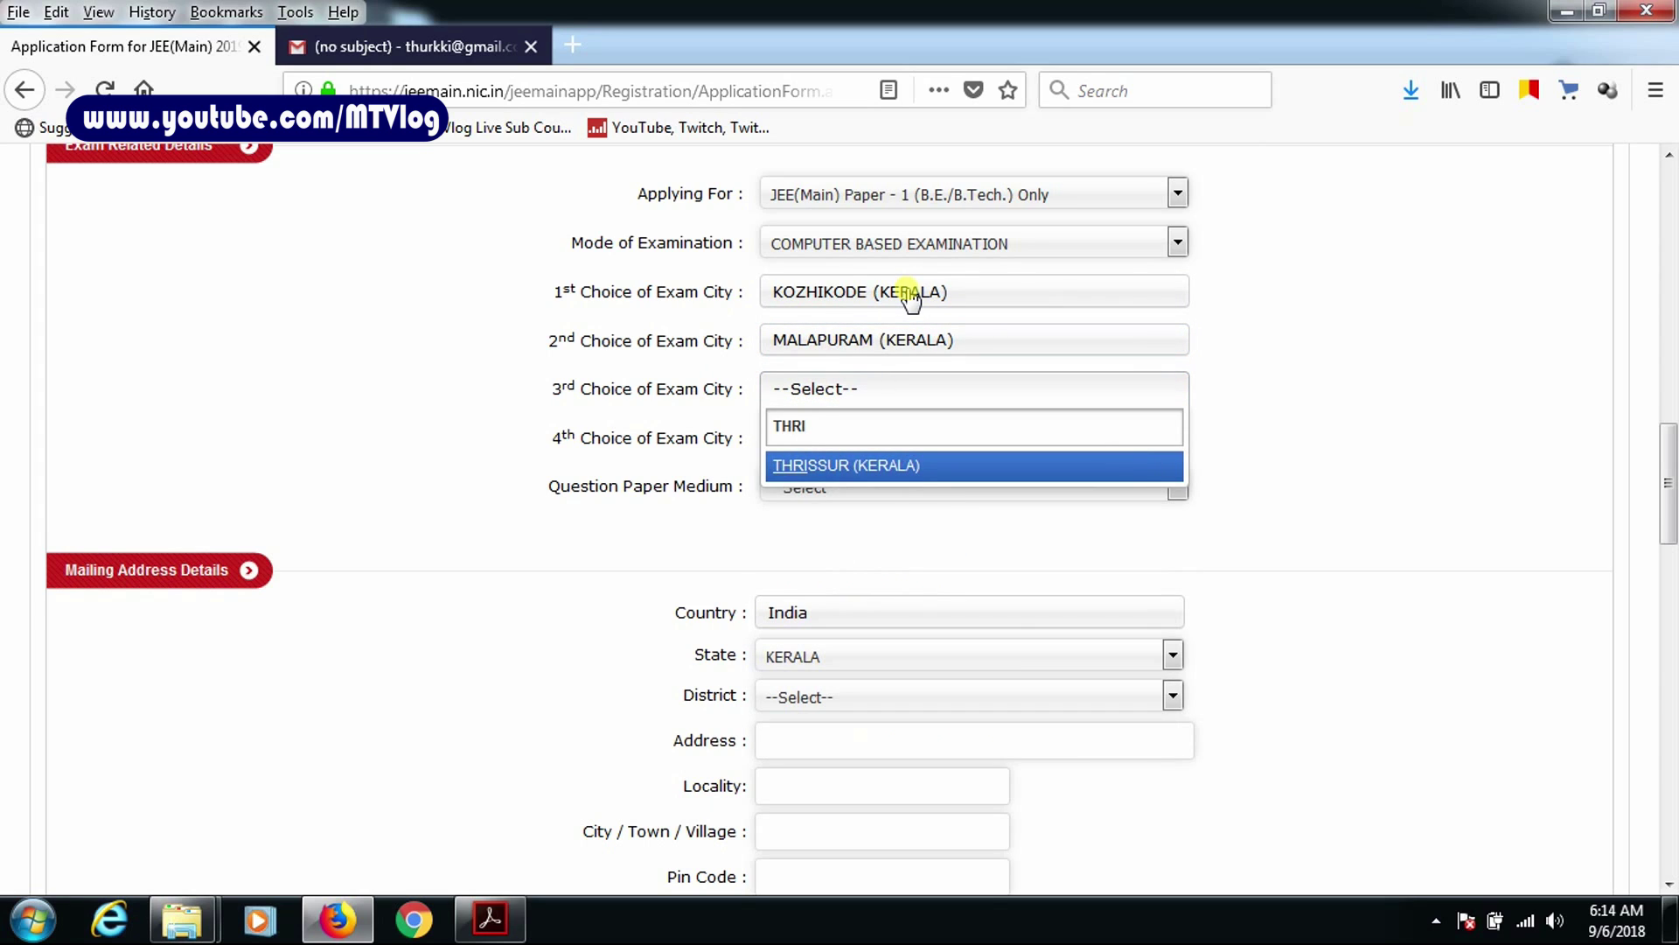
key("Return")
key("Tab")
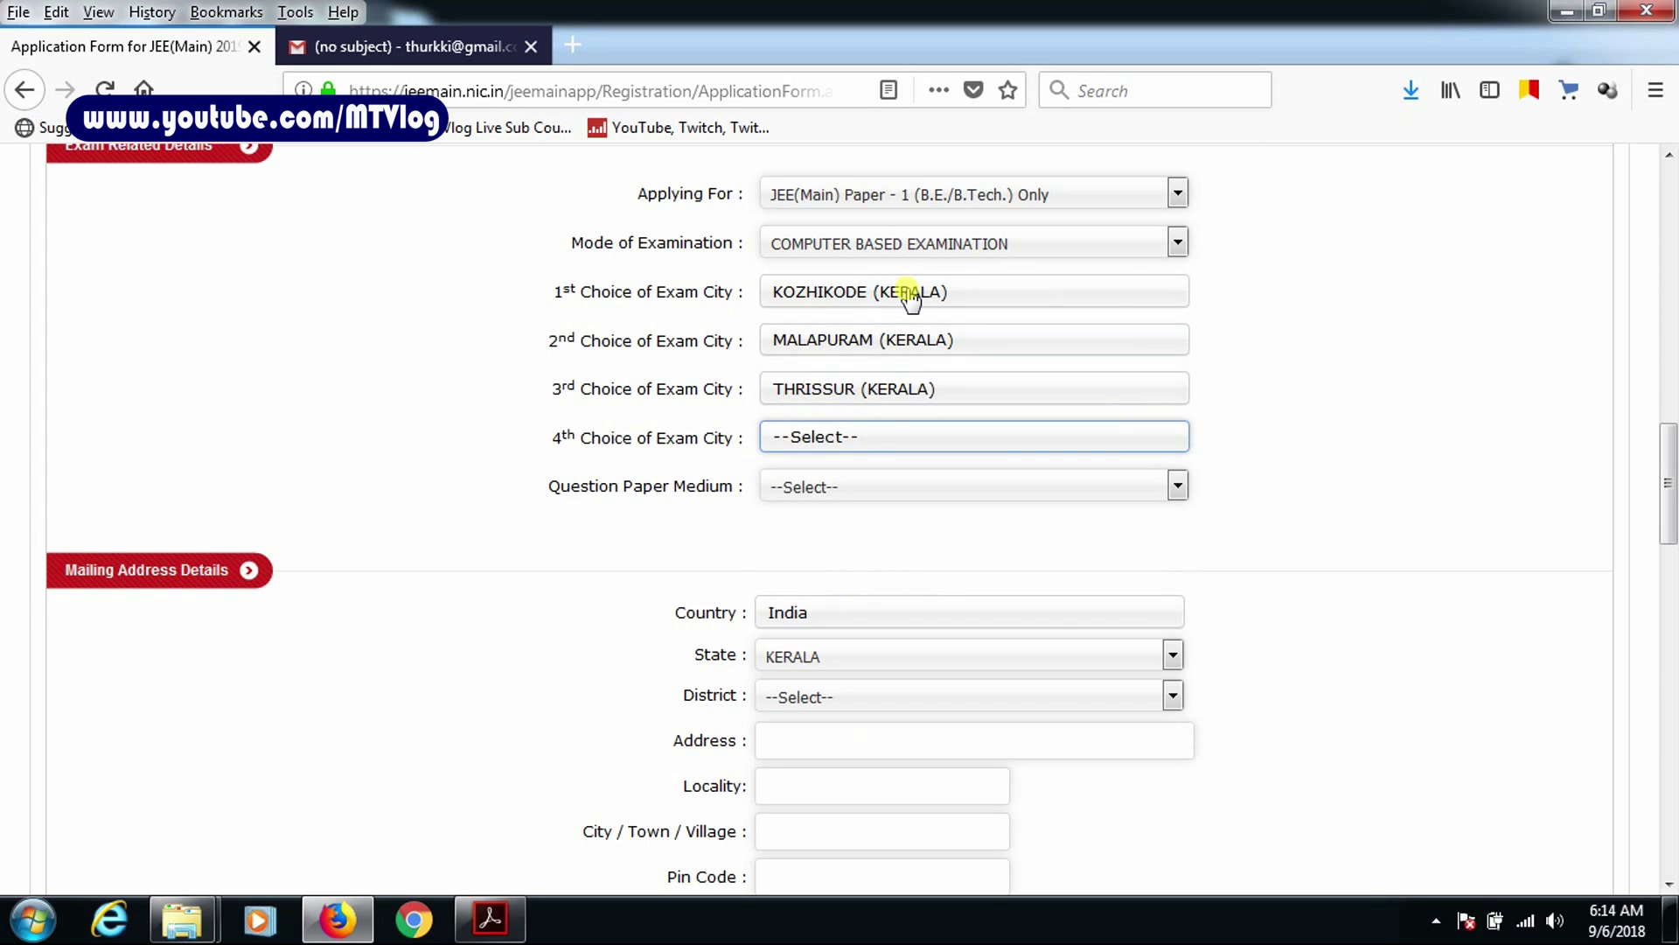
type("KAN")
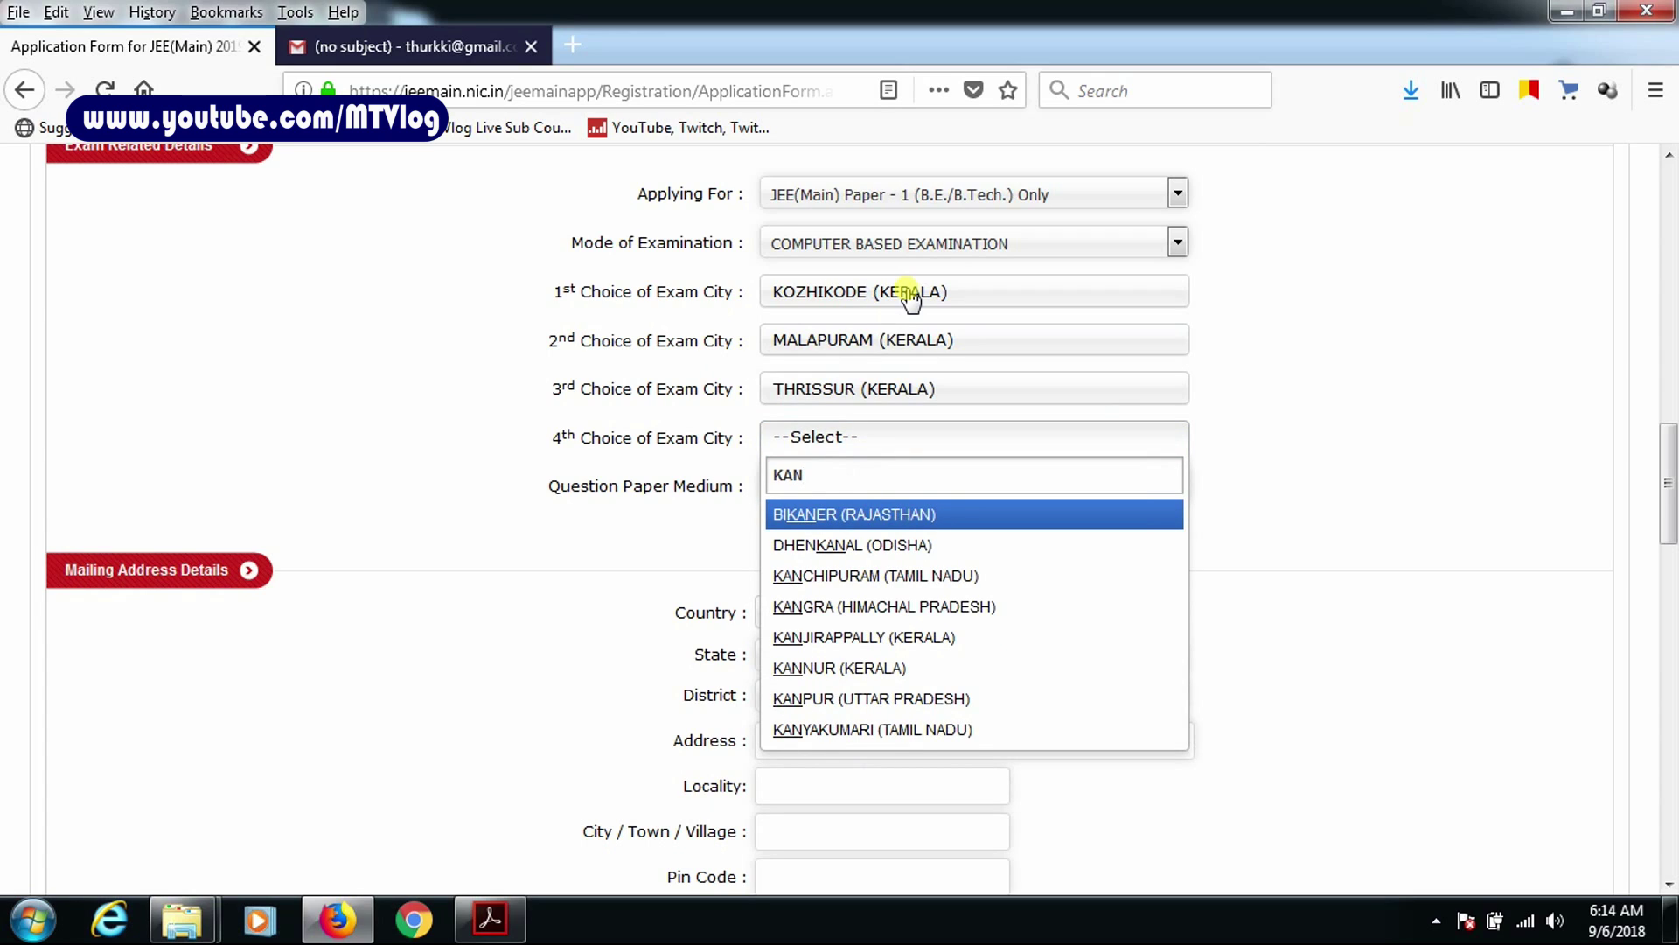
type("N")
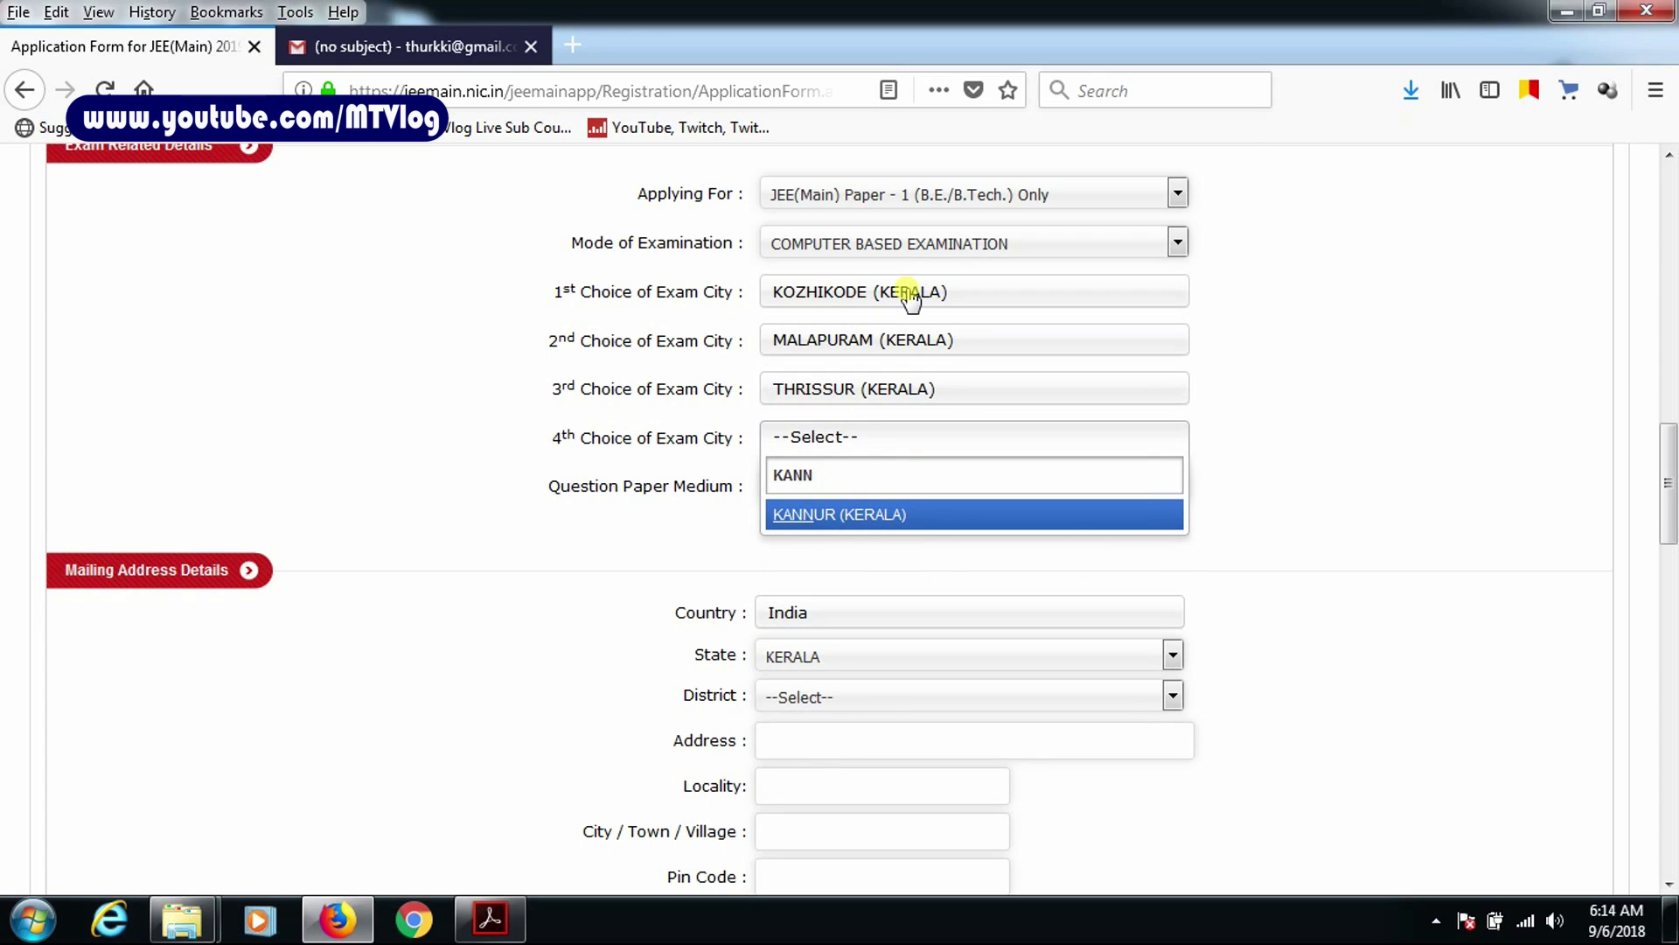
key("Return")
key("Tab")
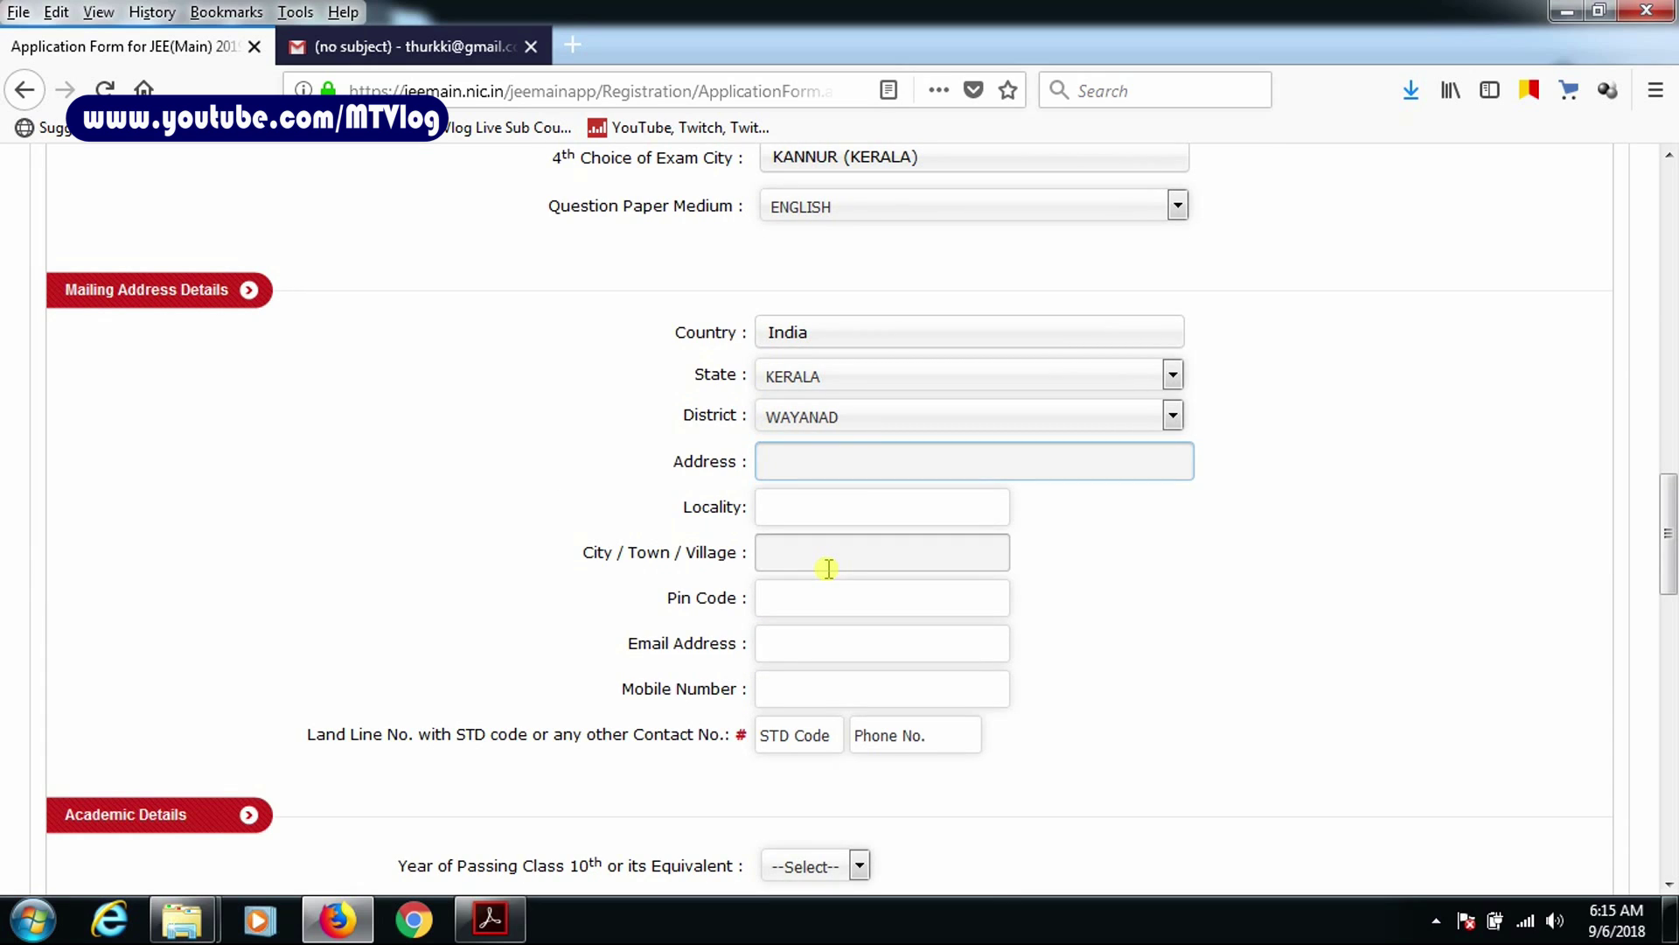
Step: Enter the candidate's Gmail e-mail address in the mailing details
left_click(803, 511)
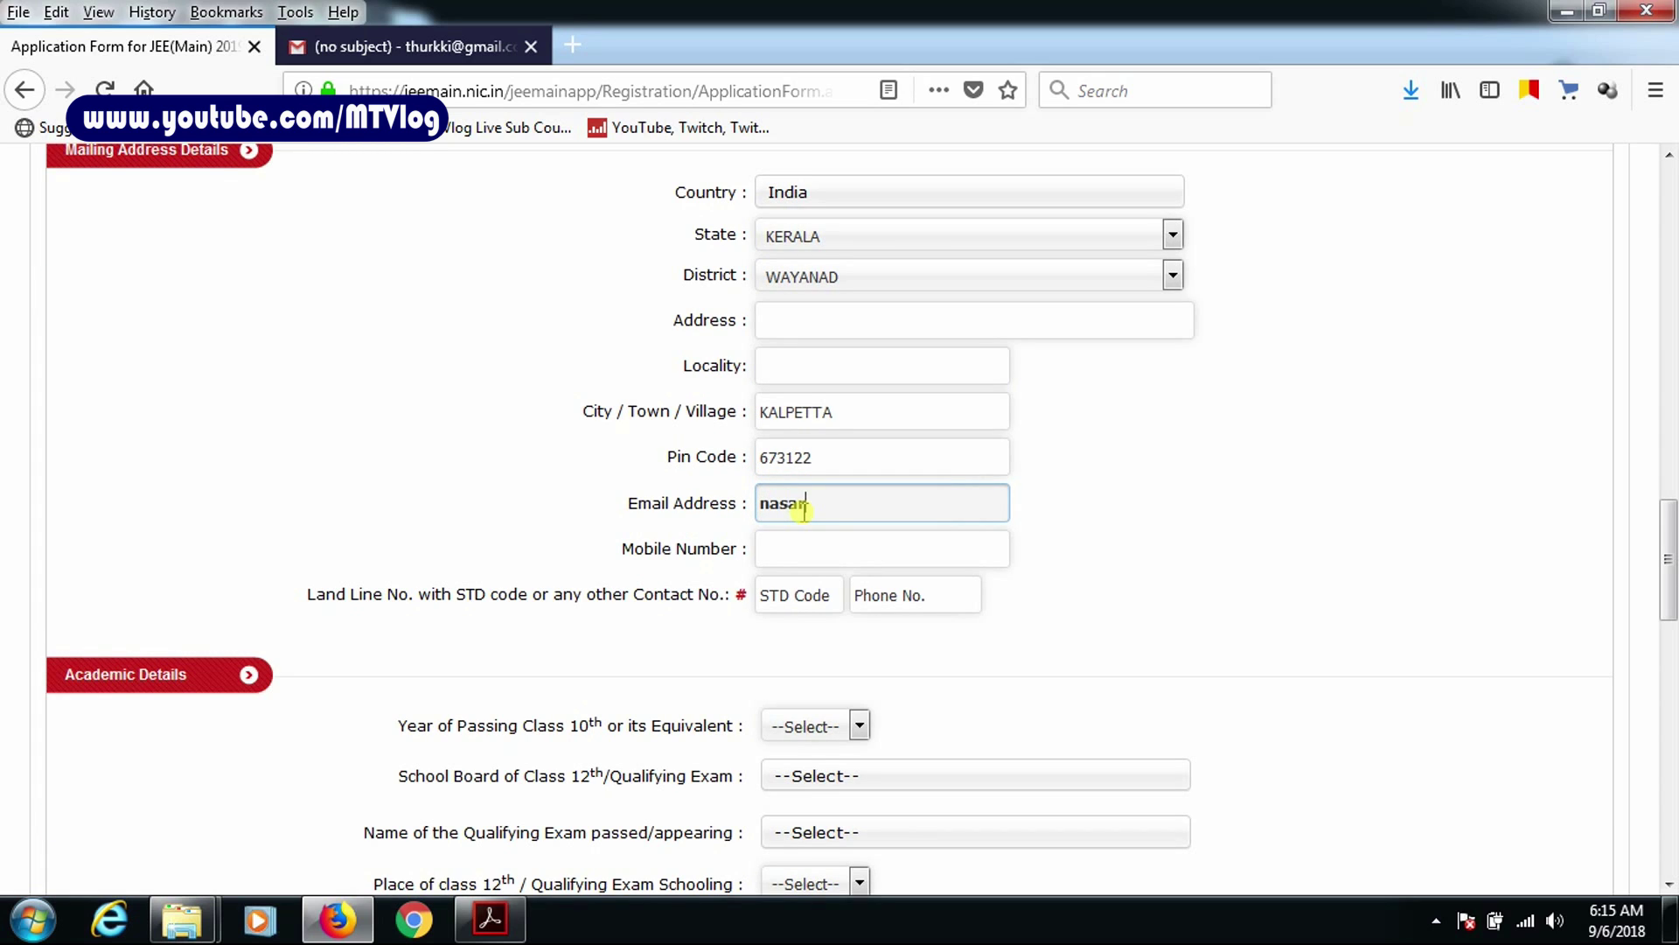
scroll(1012, 645, "down", 3)
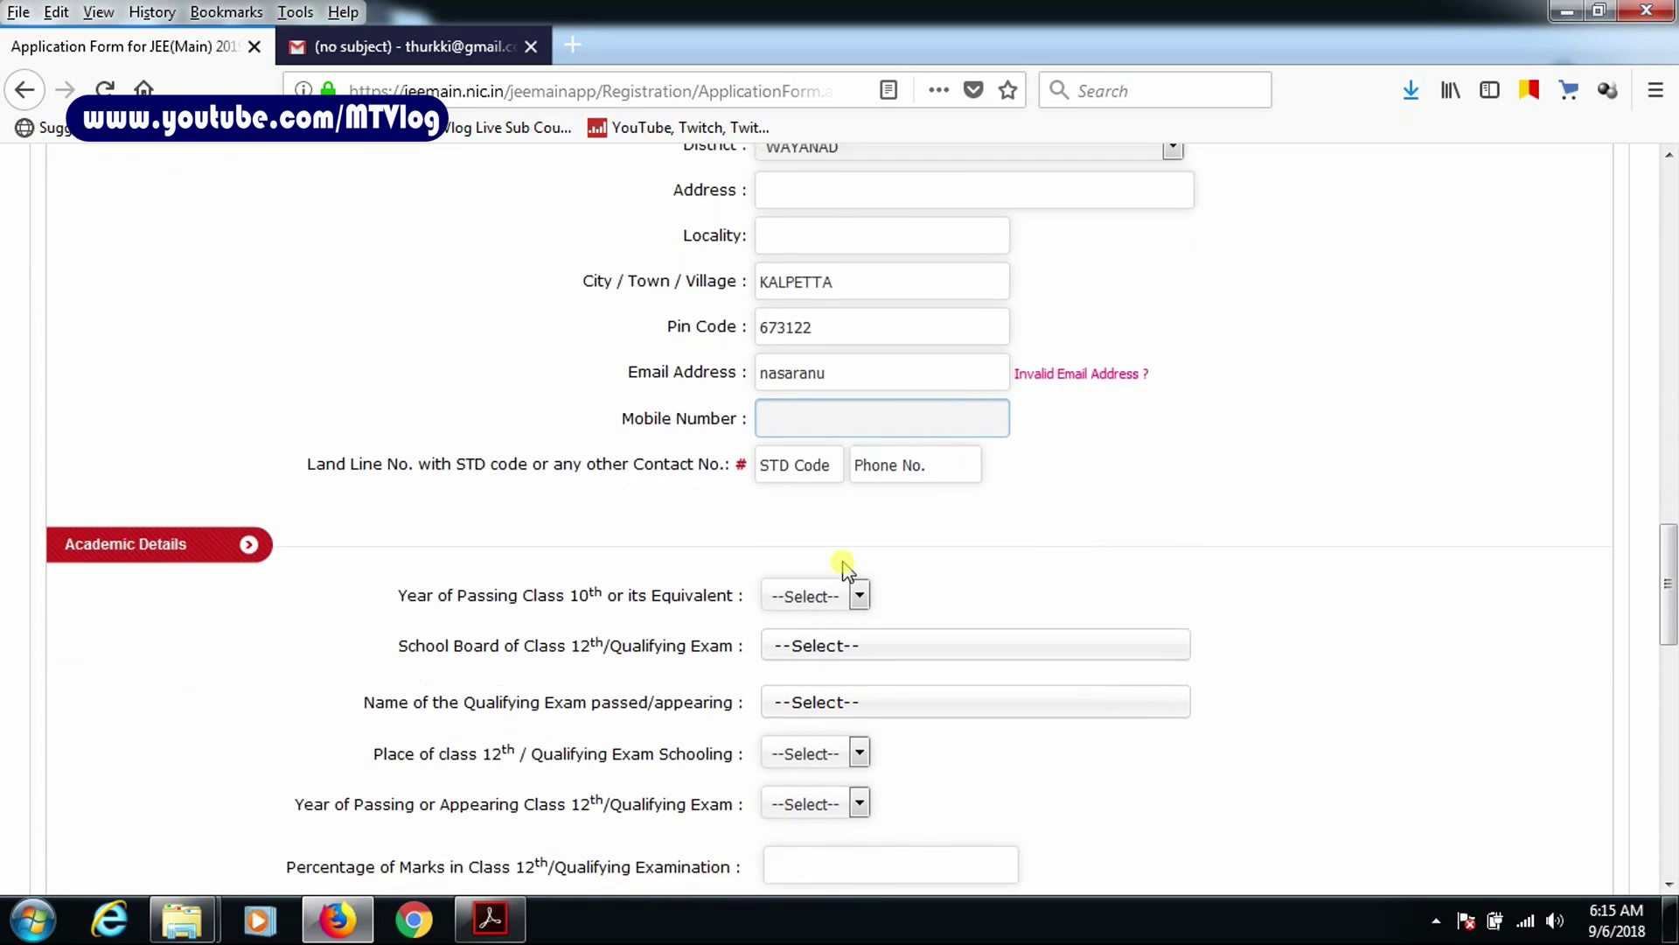
type("@gmail.com")
key("Tab")
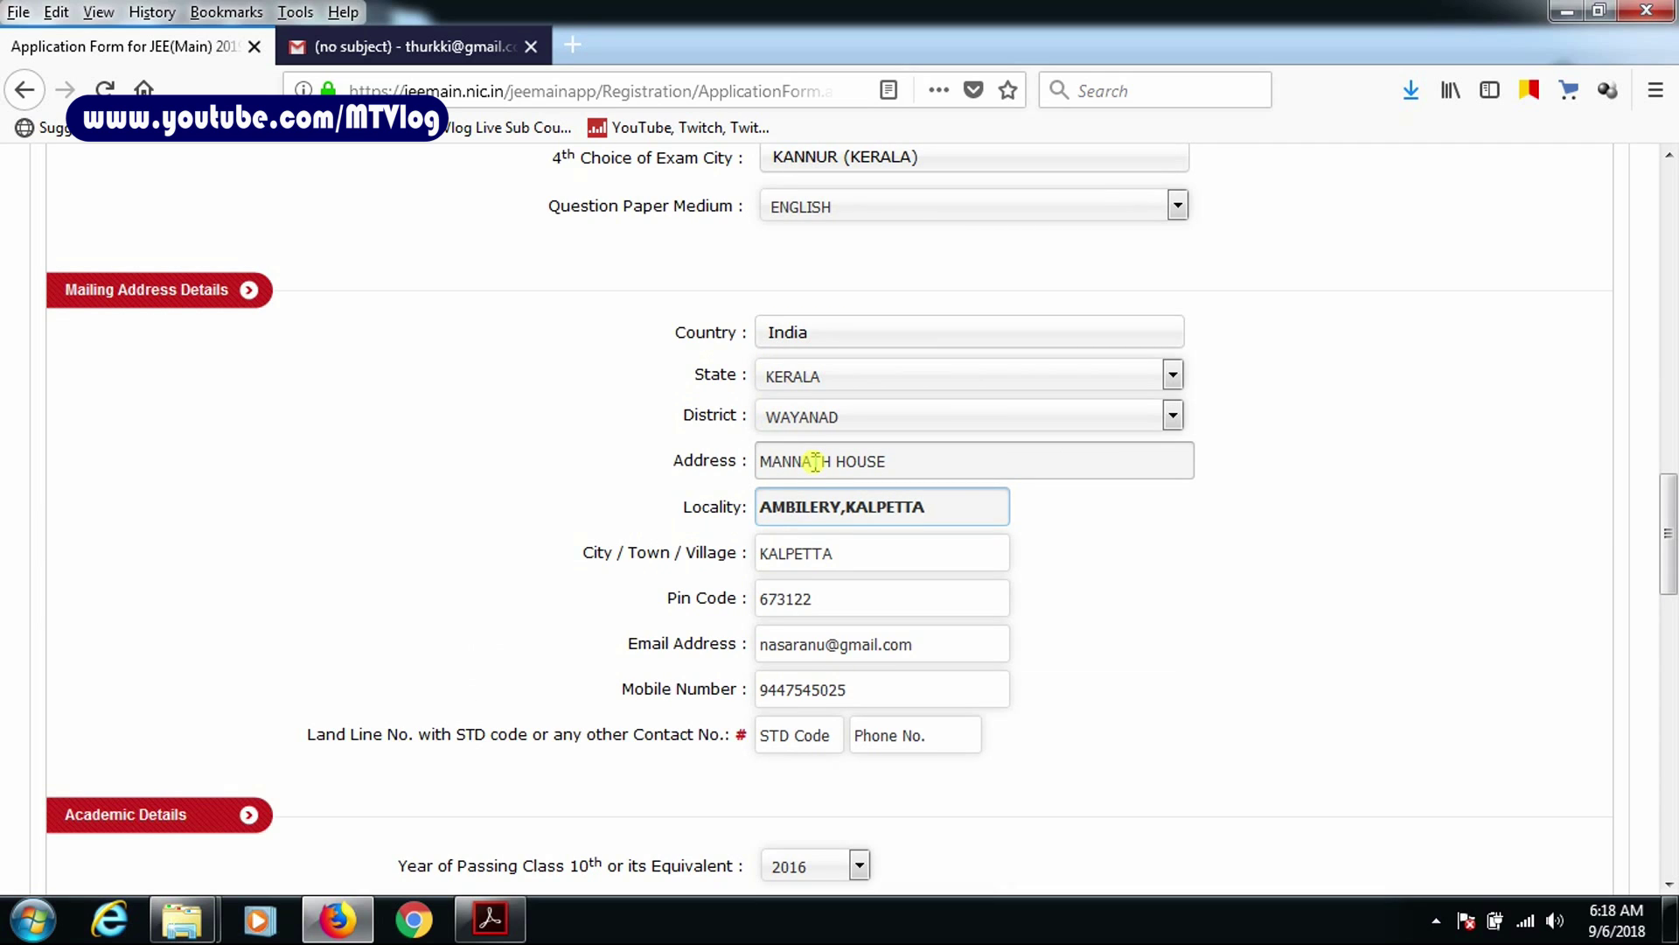
scroll(815, 461, "down", 10)
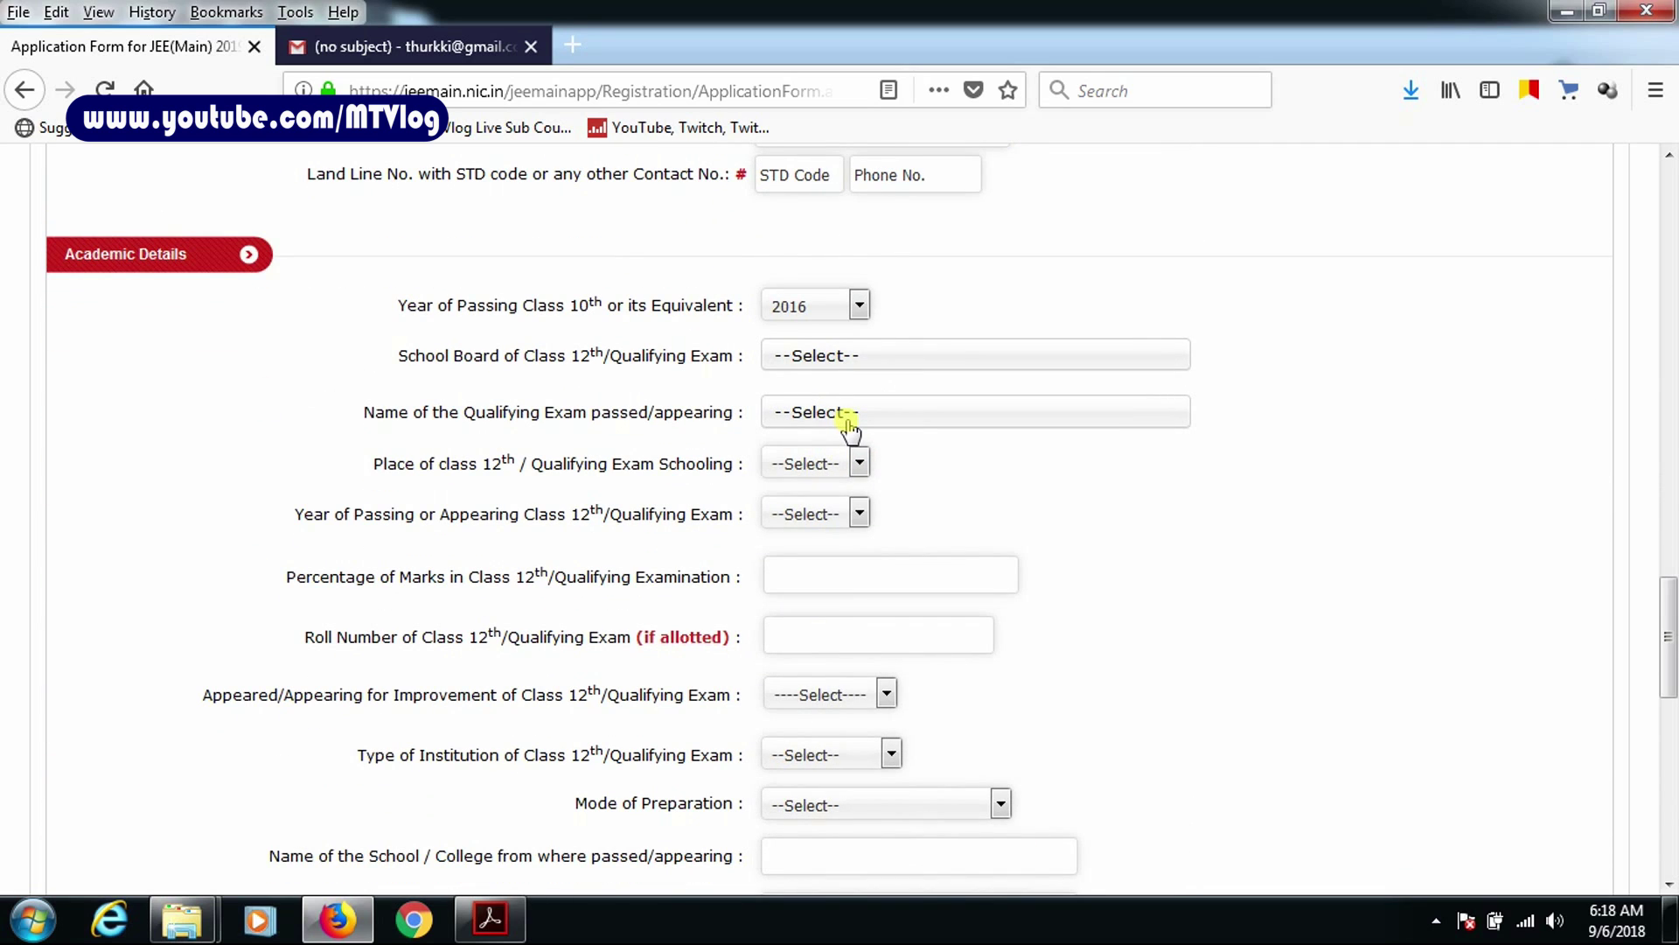
Step: Set the board to Kerala Board of Public Examinations and qualifying exam to 10+2 final
left_click(856, 362)
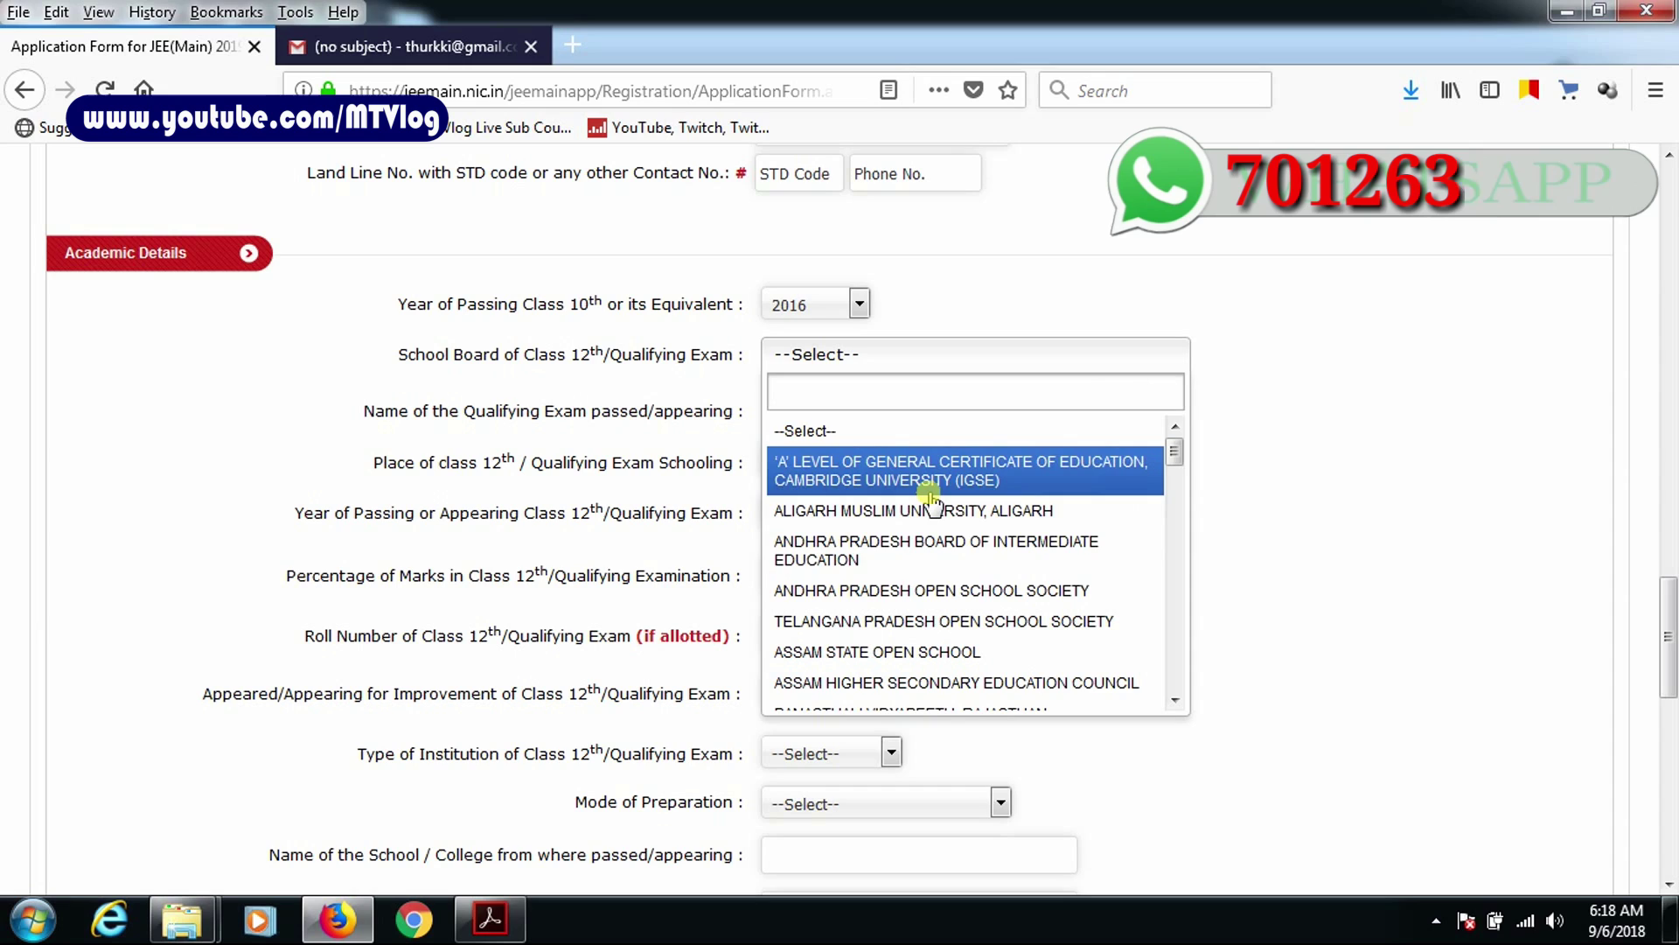
type("KK")
key("BackSpace")
type("E")
key("Return")
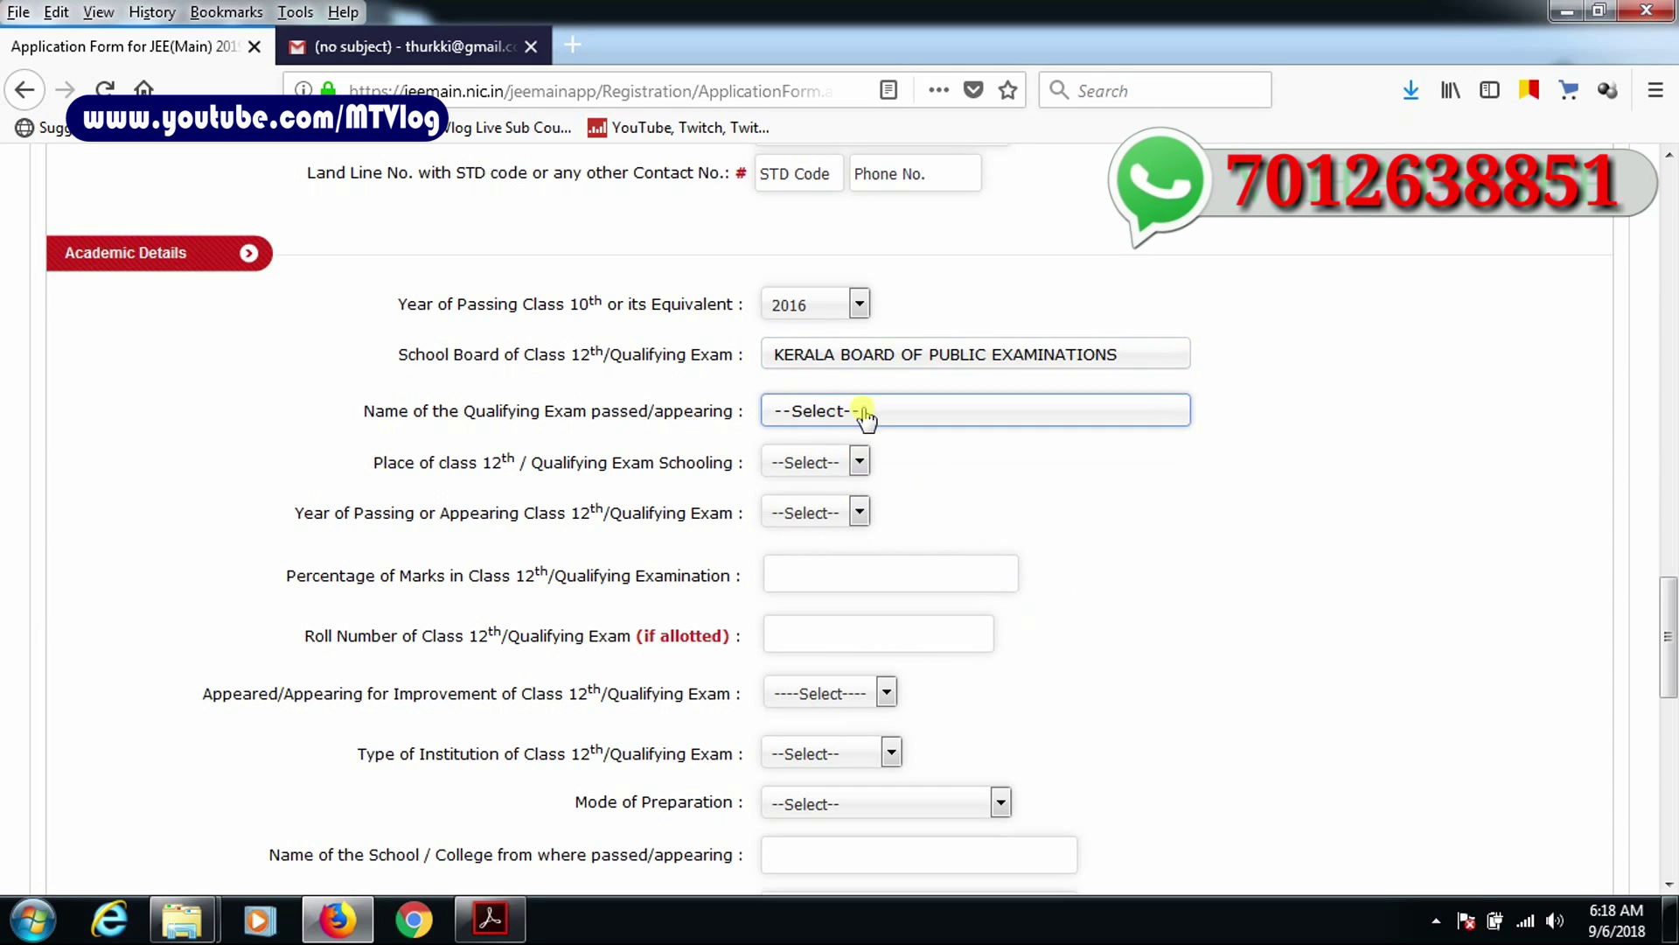
left_click(864, 413)
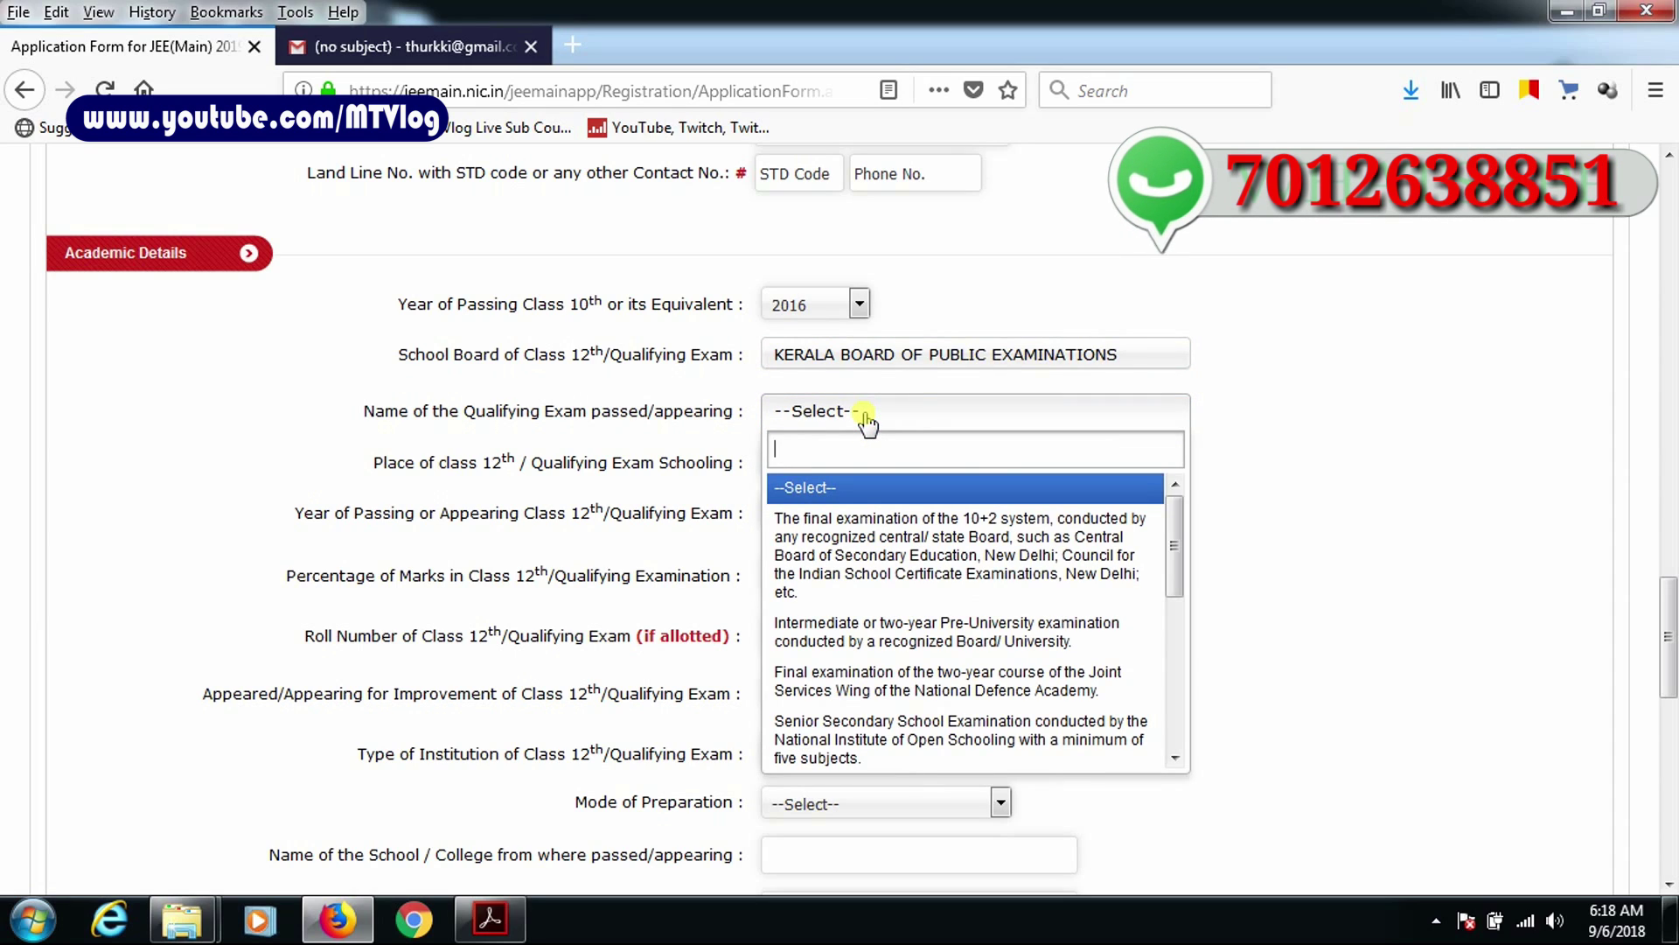
left_click(899, 560)
scroll(888, 490, "down", 2)
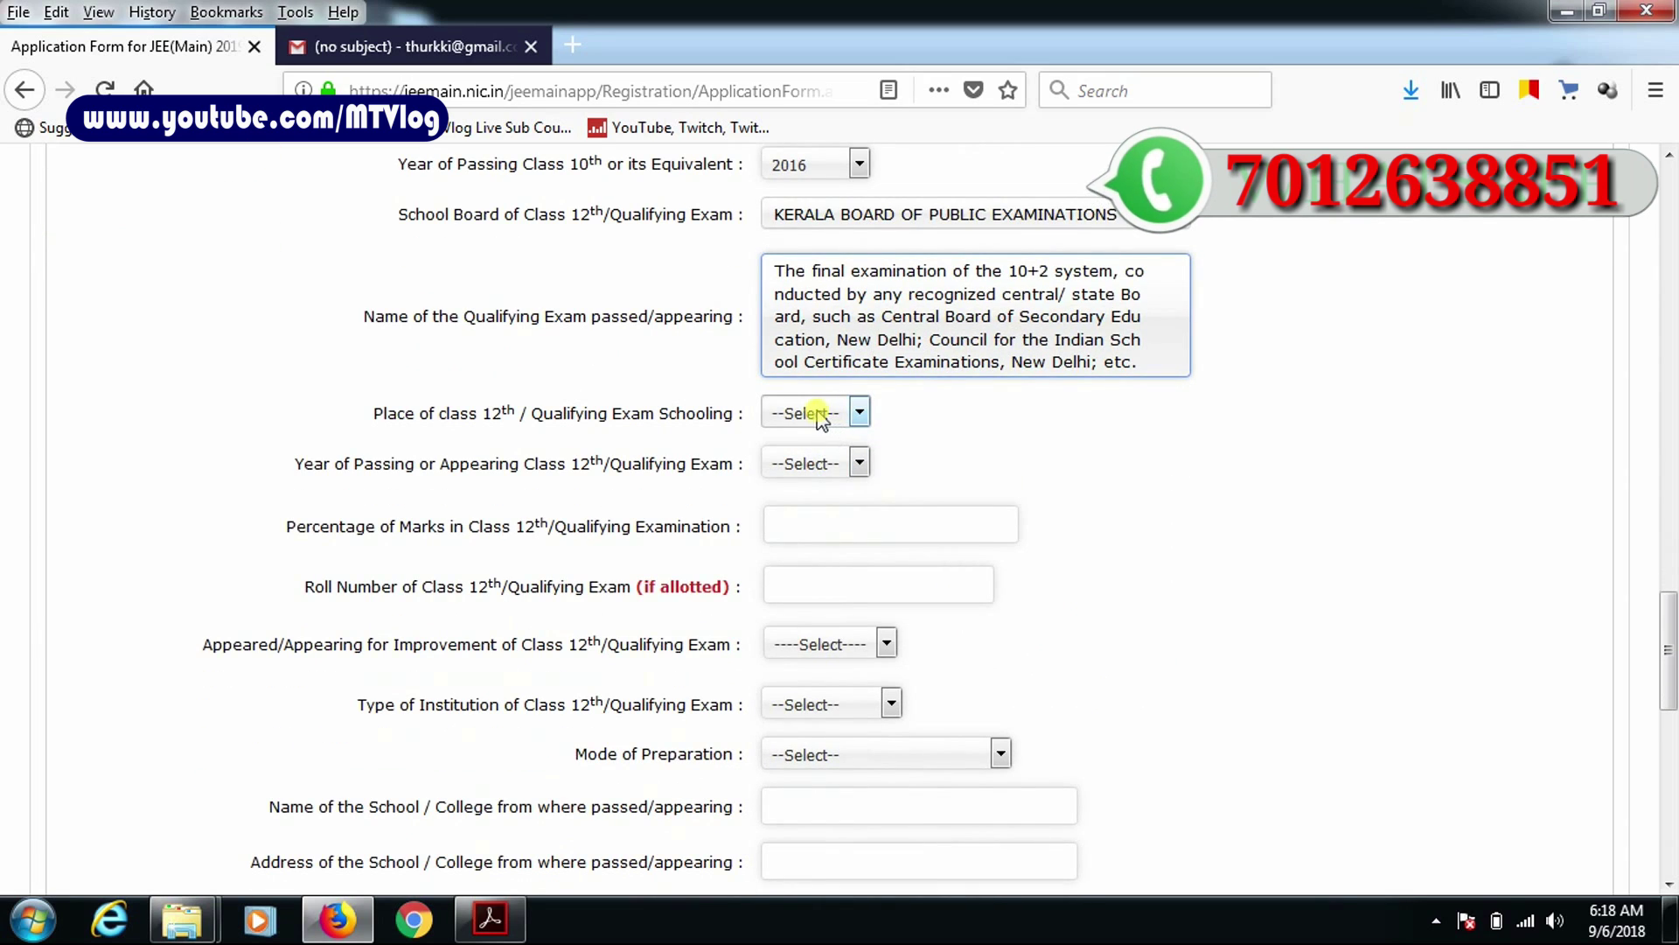
Step: Set Class 12 schooling place to VILLAGE and passing year to 2019
left_click(812, 413)
left_click(796, 534)
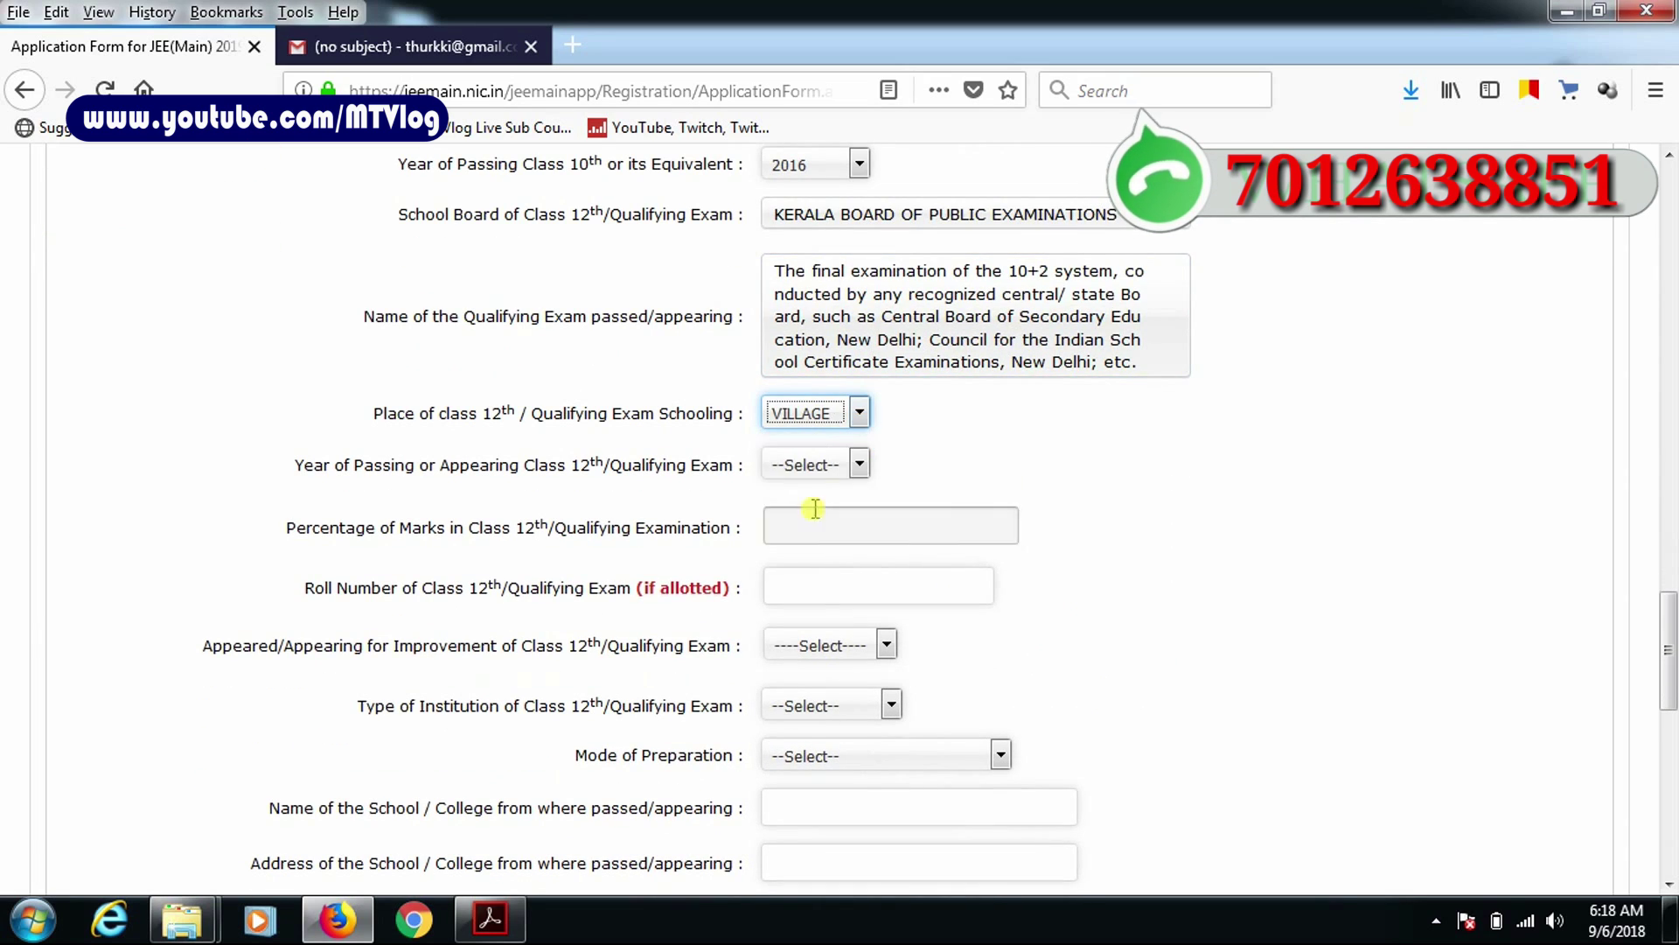
left_click(814, 466)
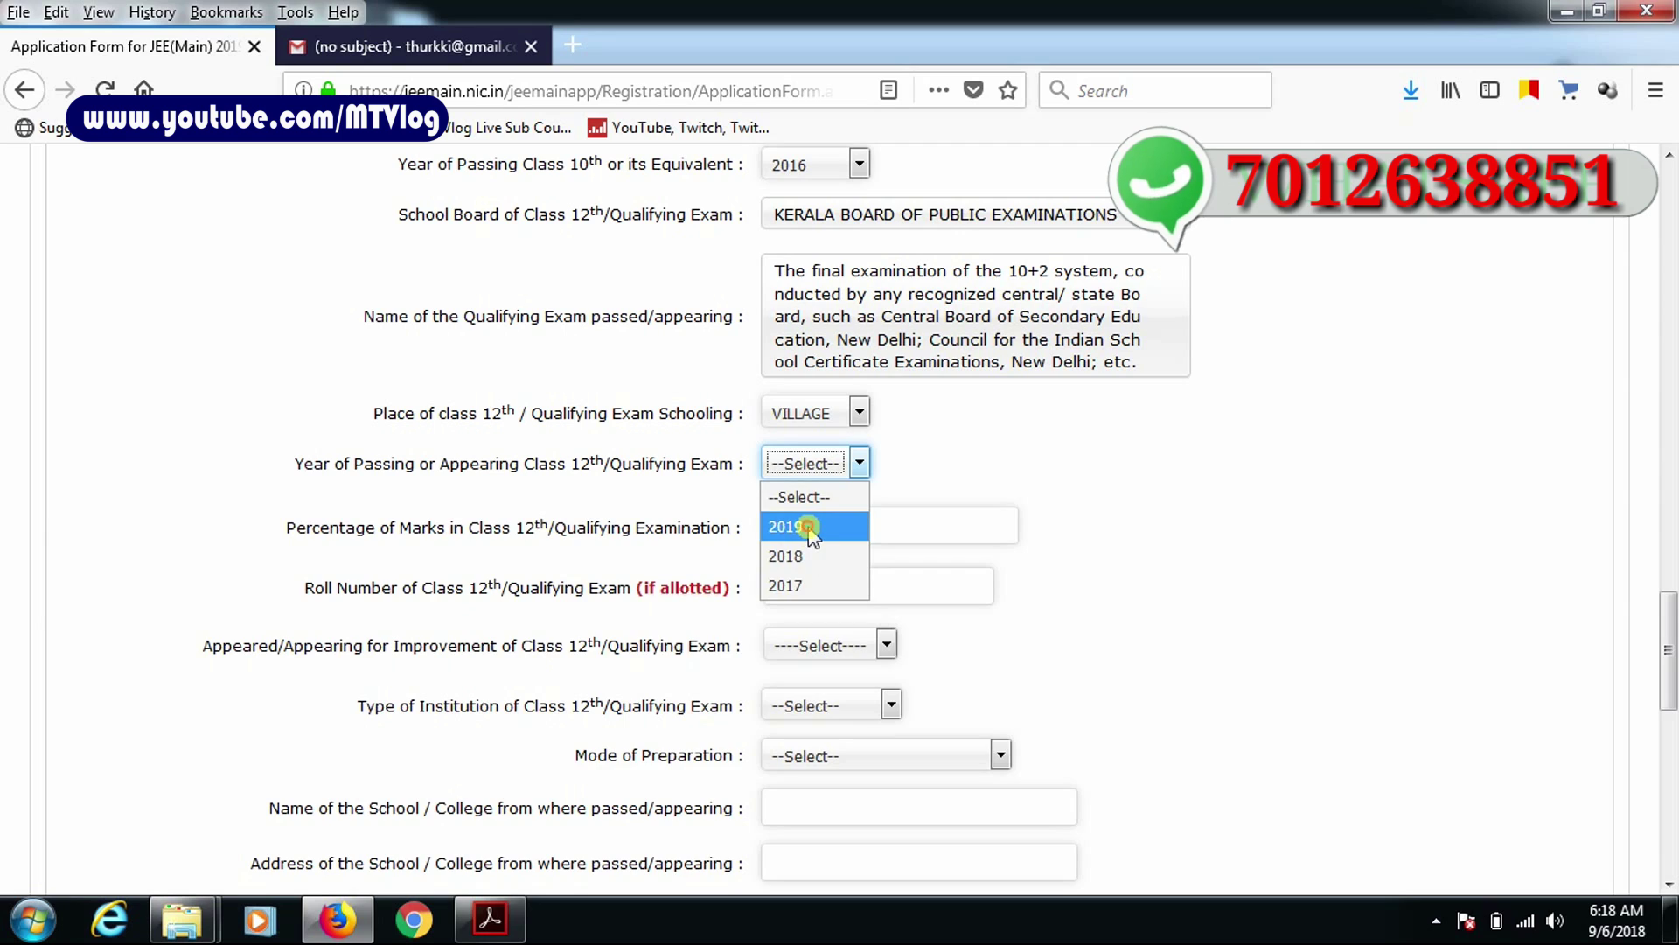
left_click(797, 525)
scroll(949, 463, "down", 3)
Step: Set institution type GOVERNMENT, preparation SELF STUDY, and enter the school name
left_click(834, 243)
left_click(838, 302)
left_click(842, 297)
left_click(832, 350)
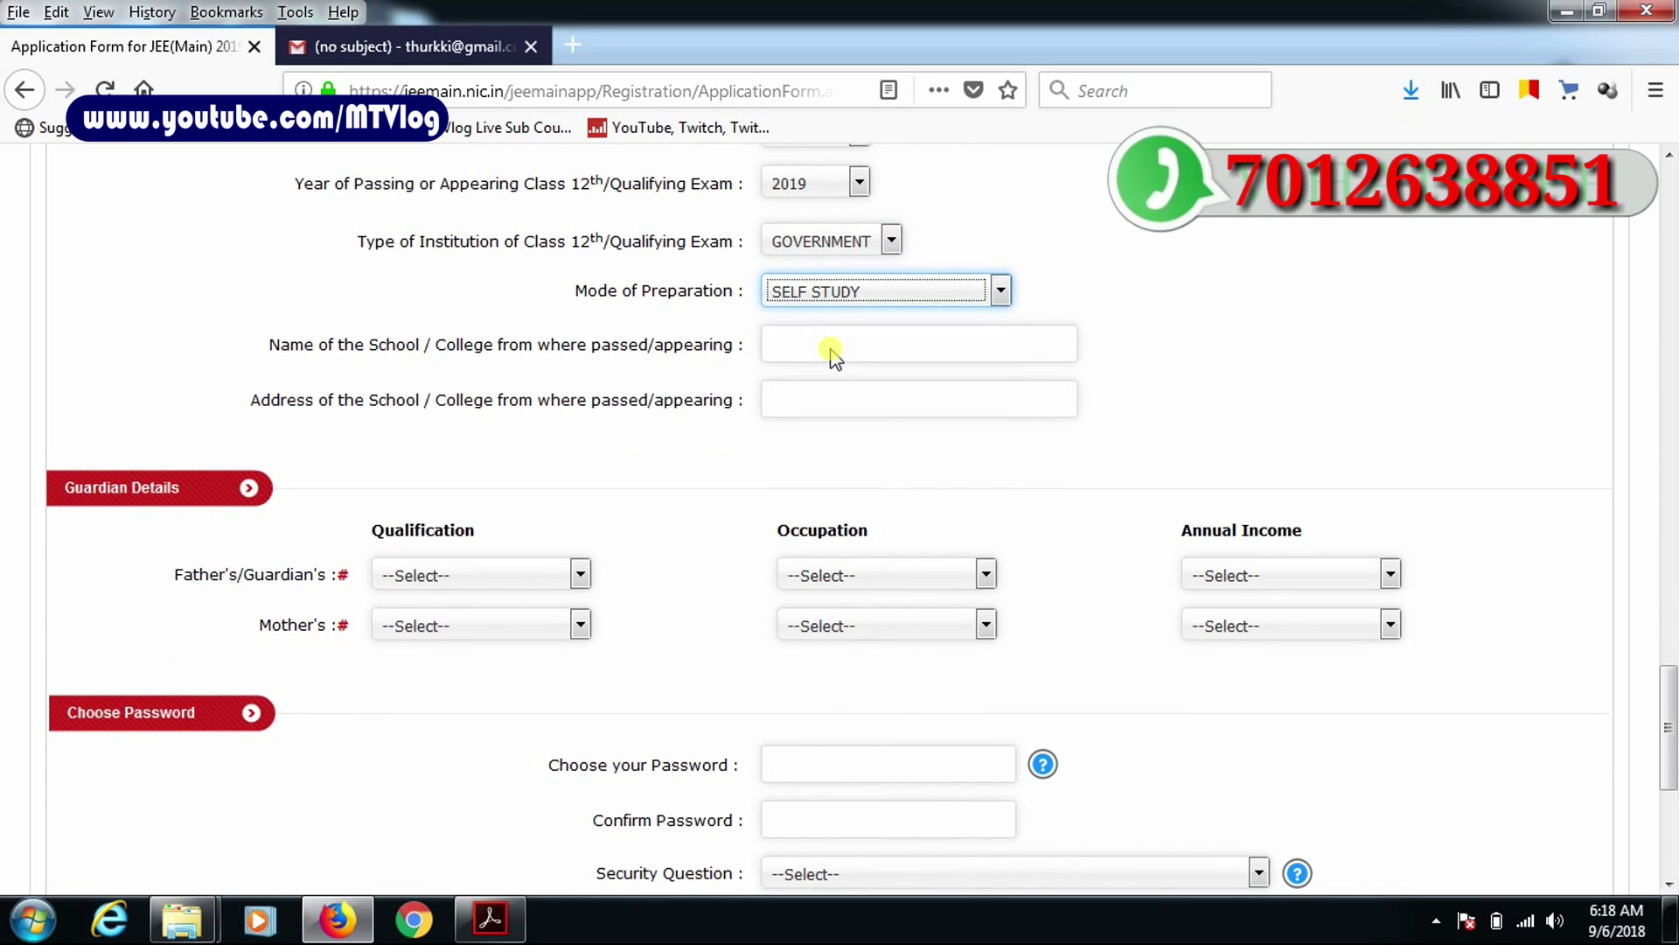
left_click(833, 359)
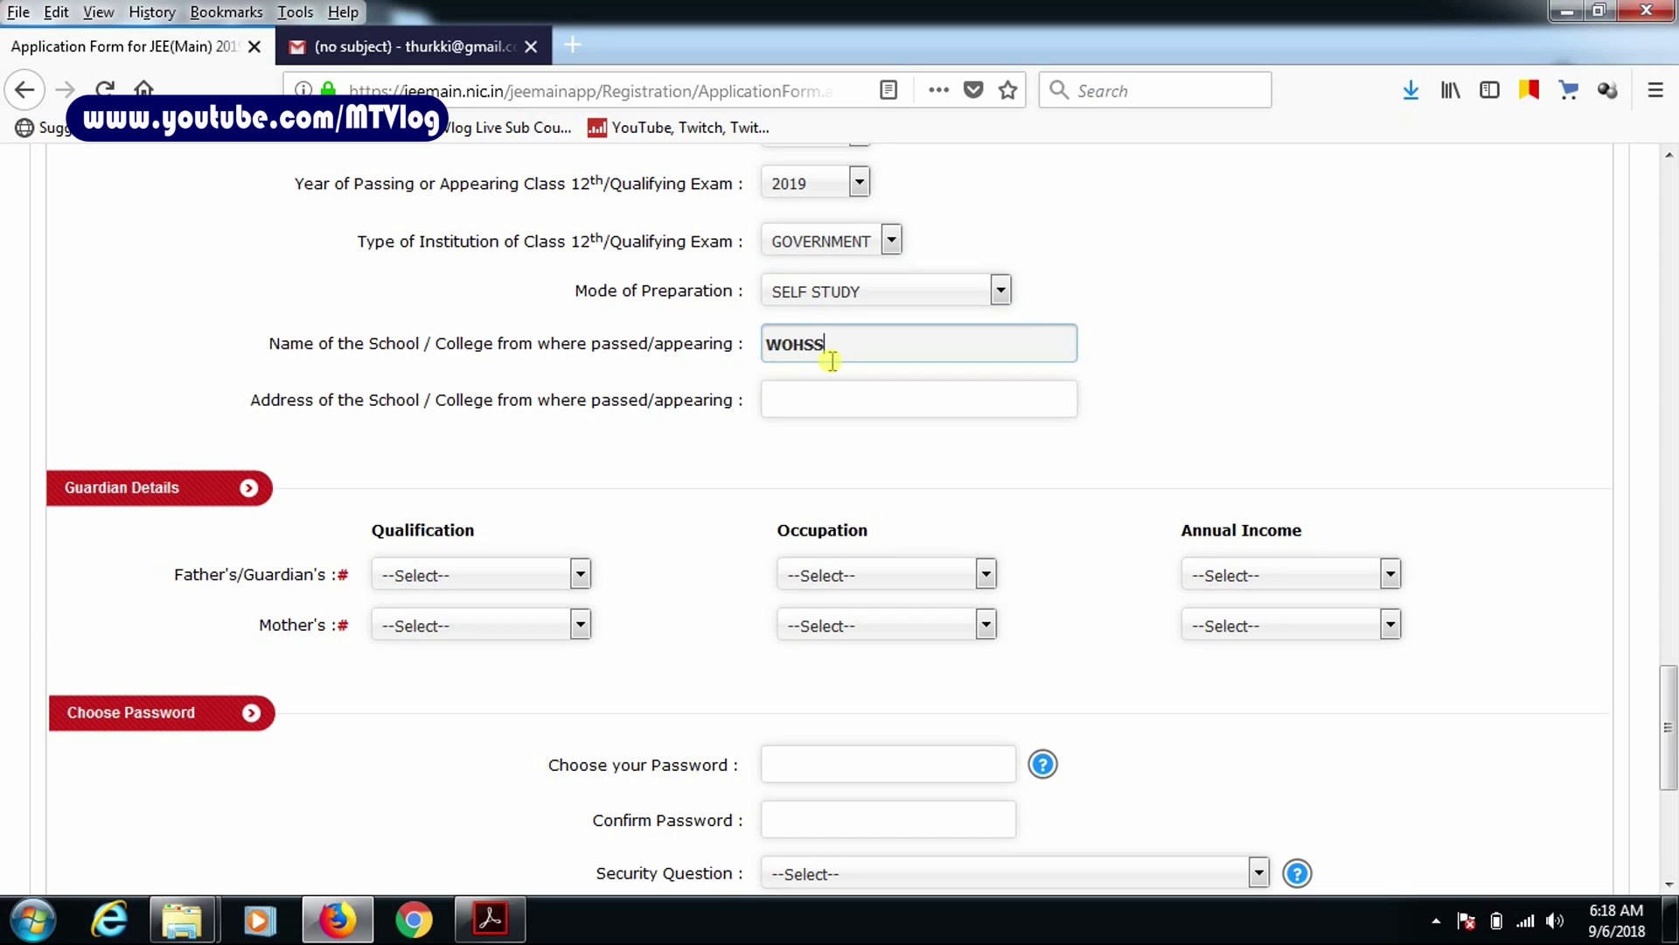
key("Tab")
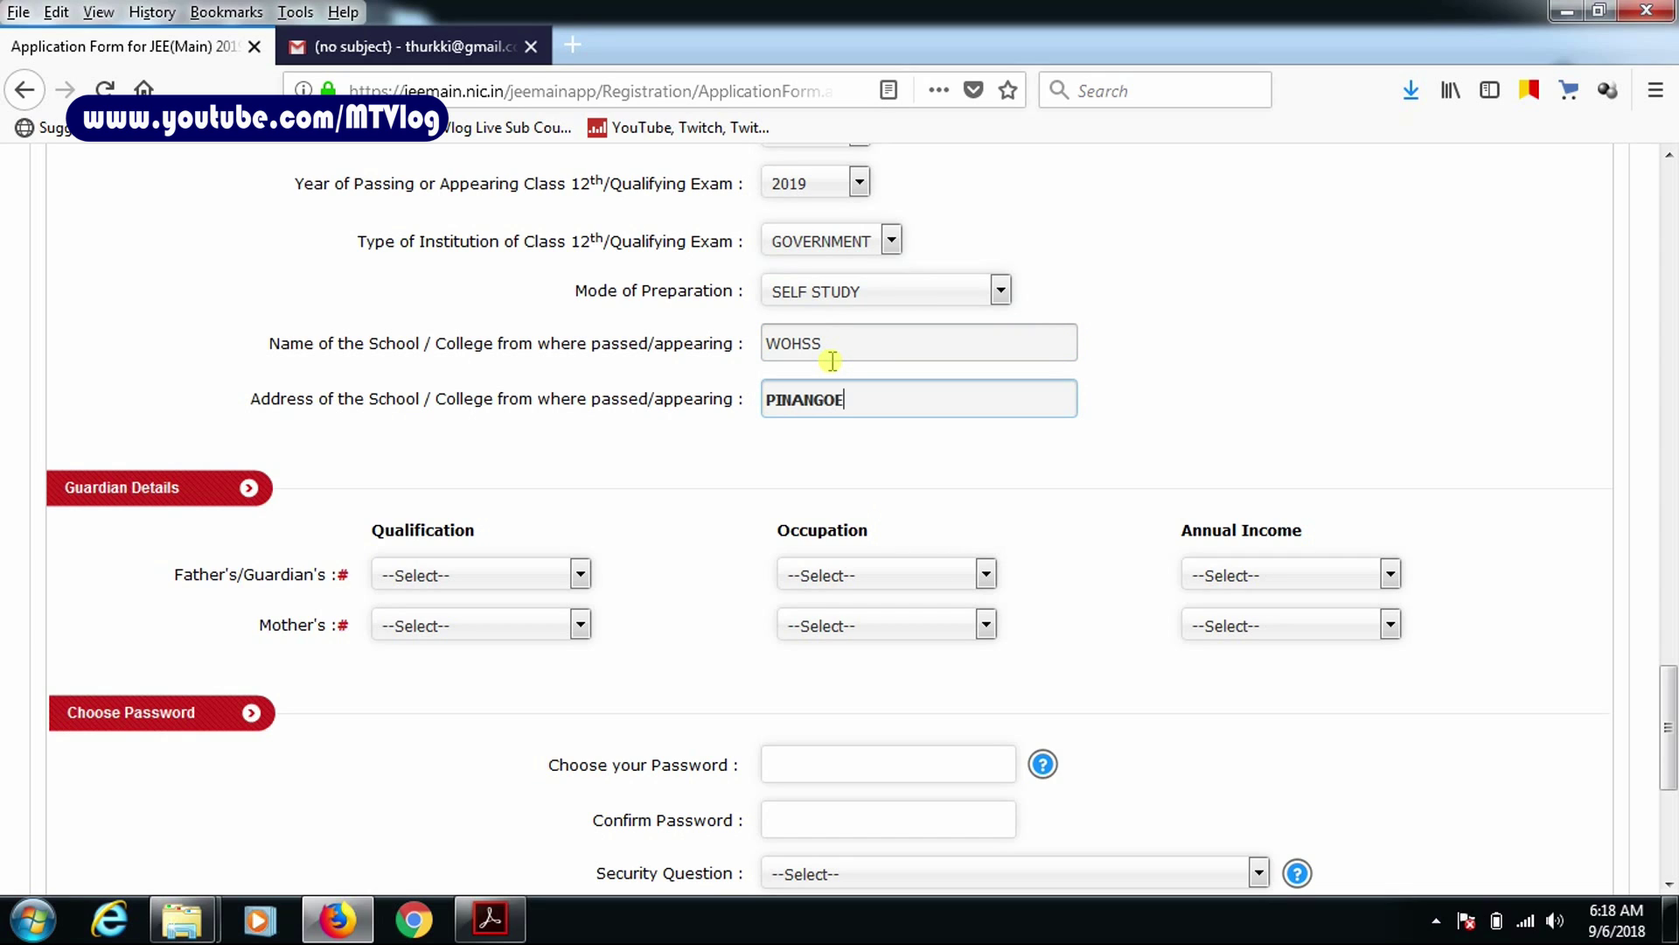
Step: Enter the school address, submit the form for review, and read through the review page
type("PINANGODE WAYANAD")
scroll(828, 350, "down", 3)
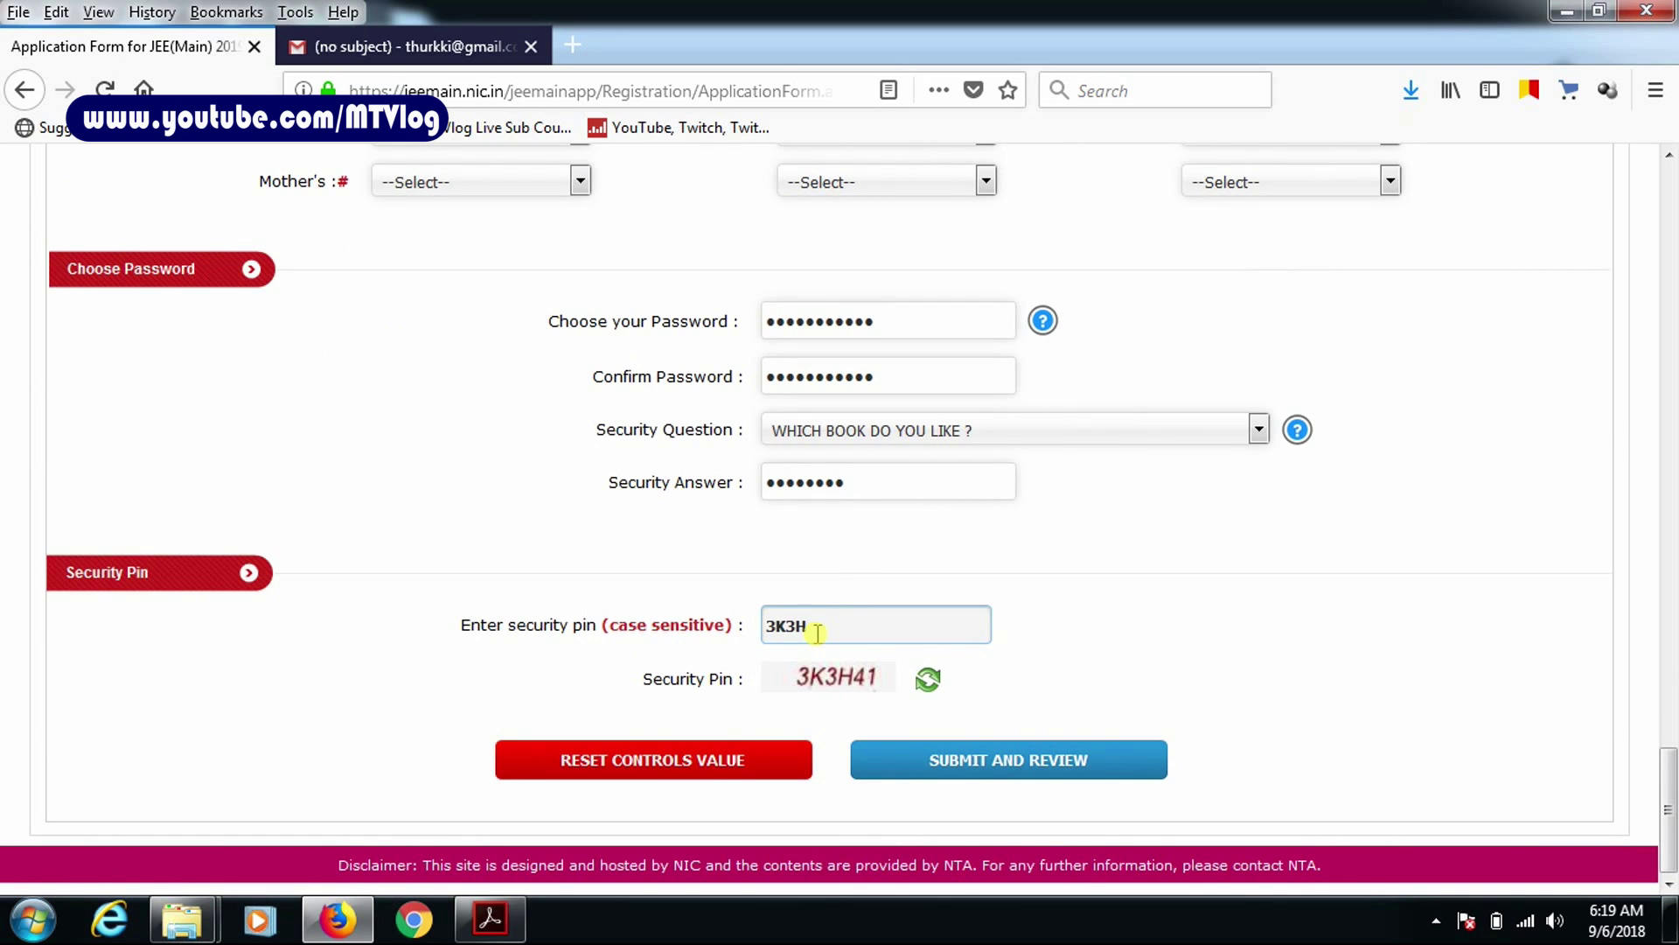
left_click(981, 764)
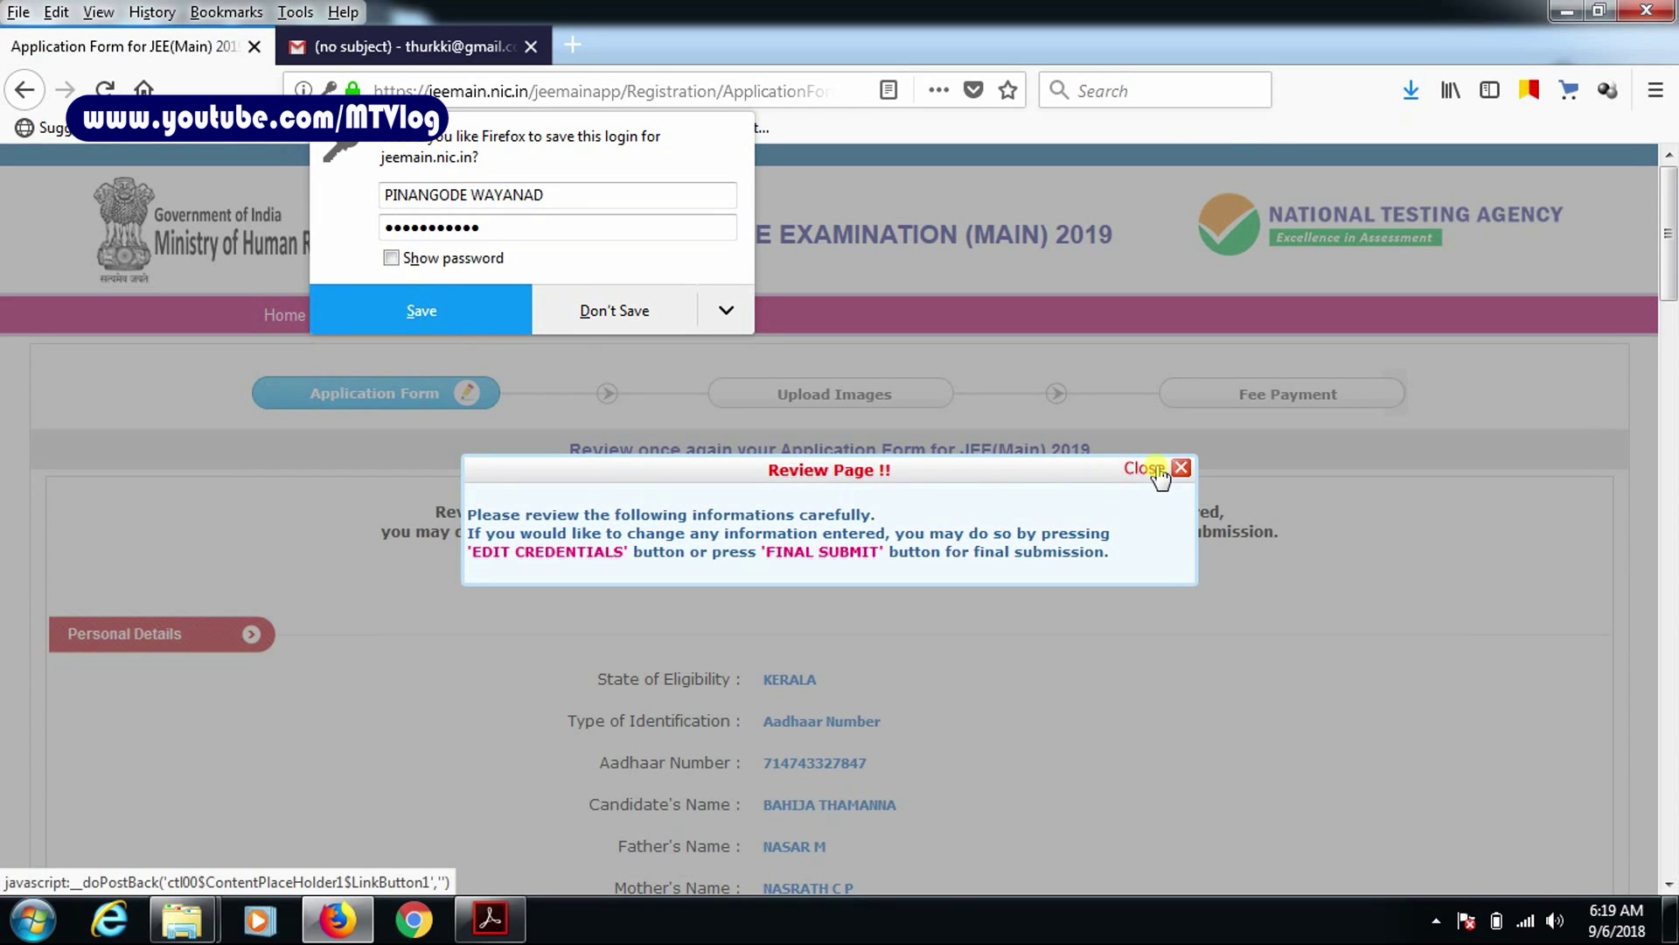
left_click(1153, 477)
scroll(1035, 490, "down", 5)
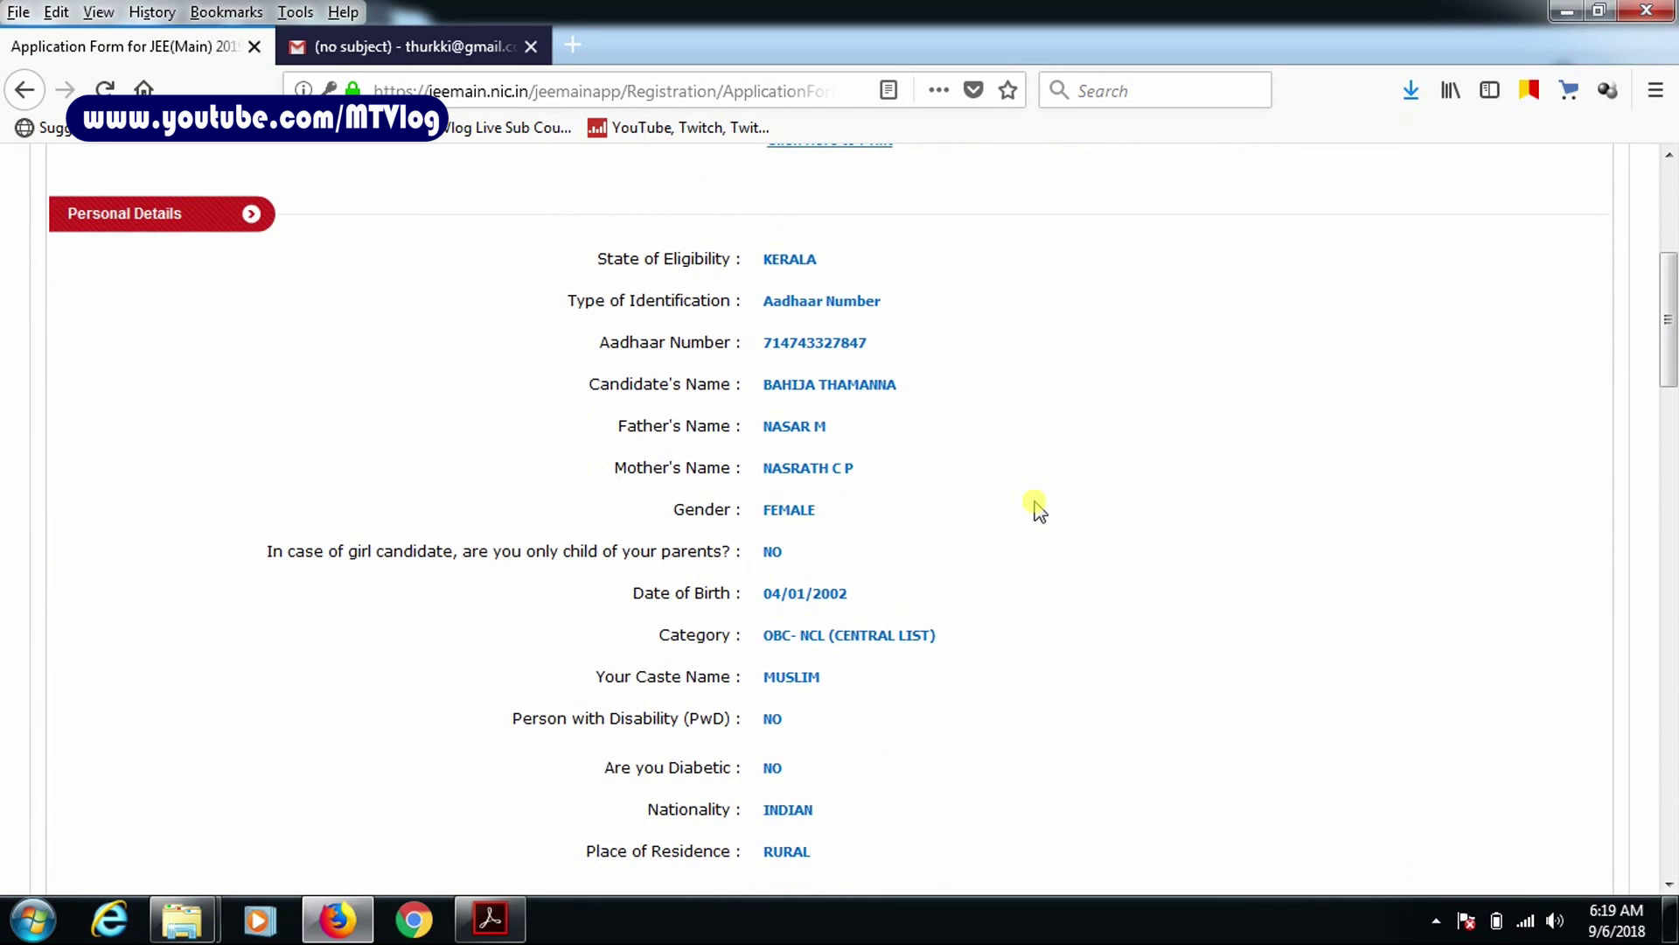
scroll(1034, 508, "down", 10)
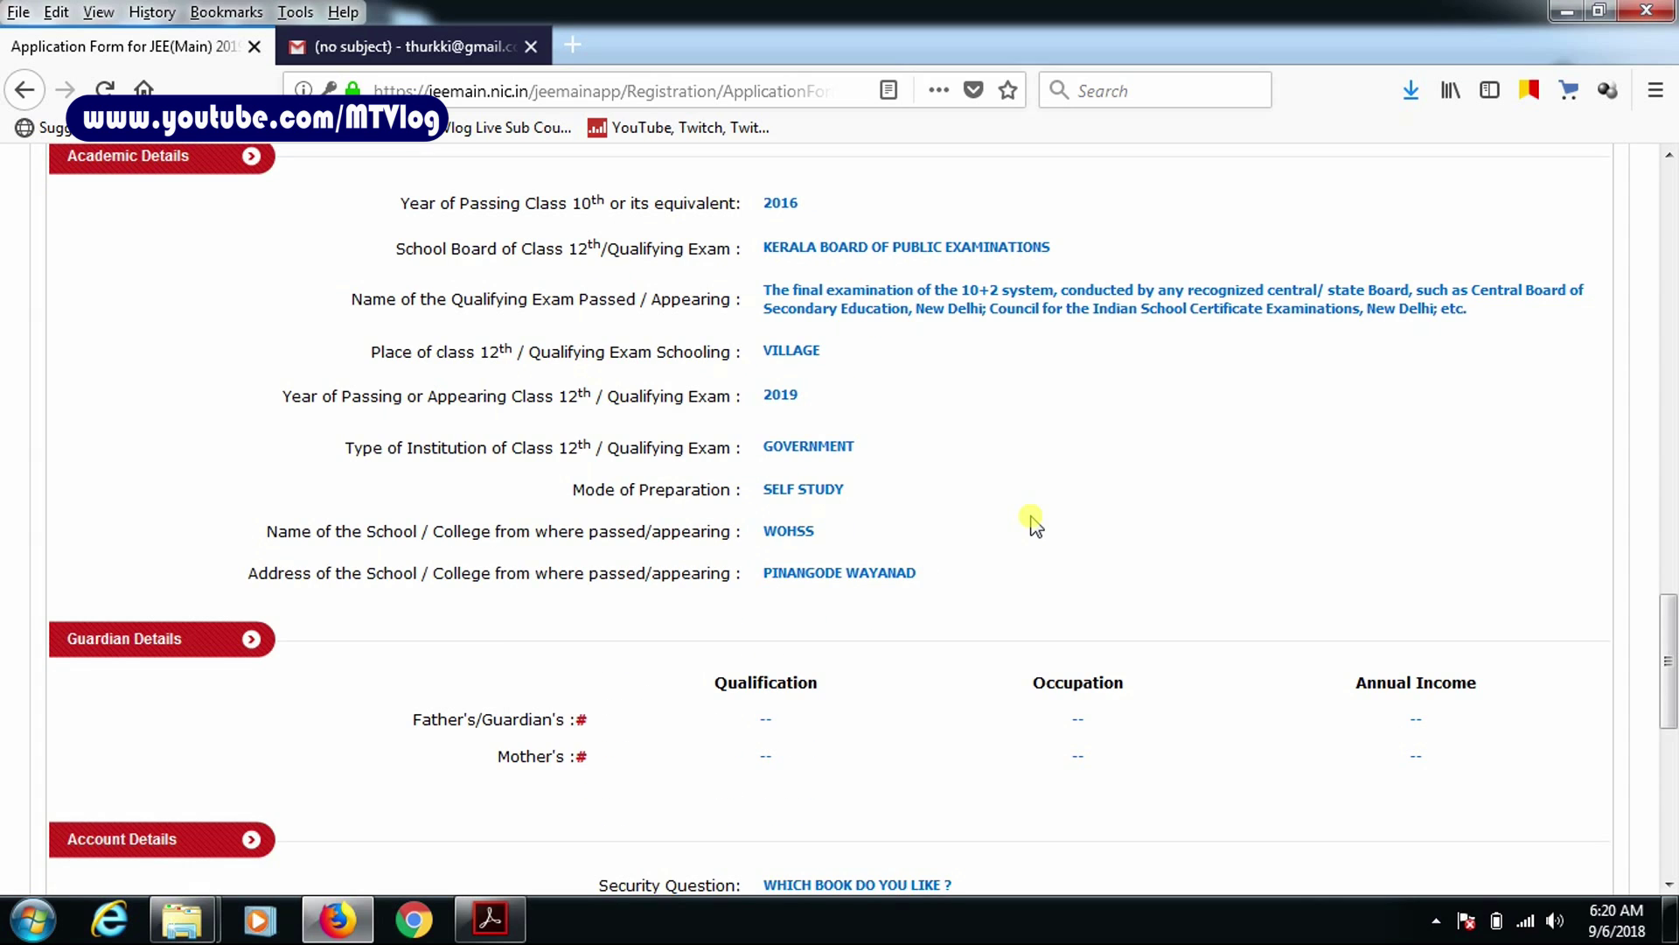
scroll(1035, 525, "down", 8)
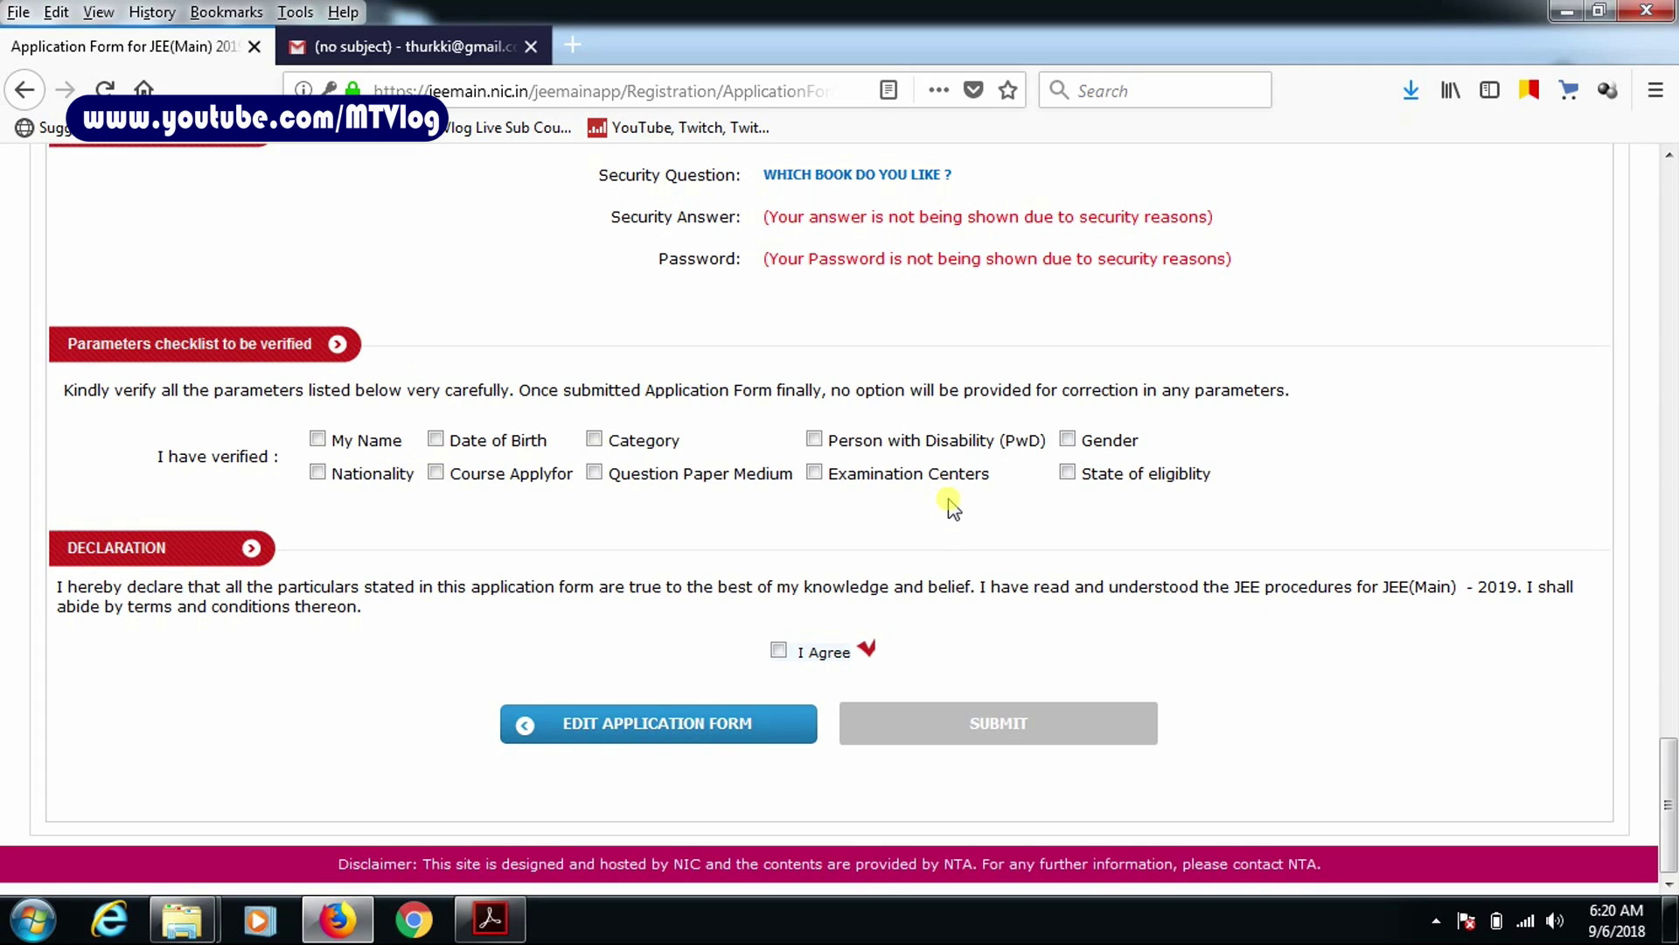
Step: Mark name, date of birth, category, disability and gender as verified, then submit and confirm
left_click(318, 438)
left_click(435, 438)
left_click(594, 439)
left_click(814, 438)
left_click(1068, 438)
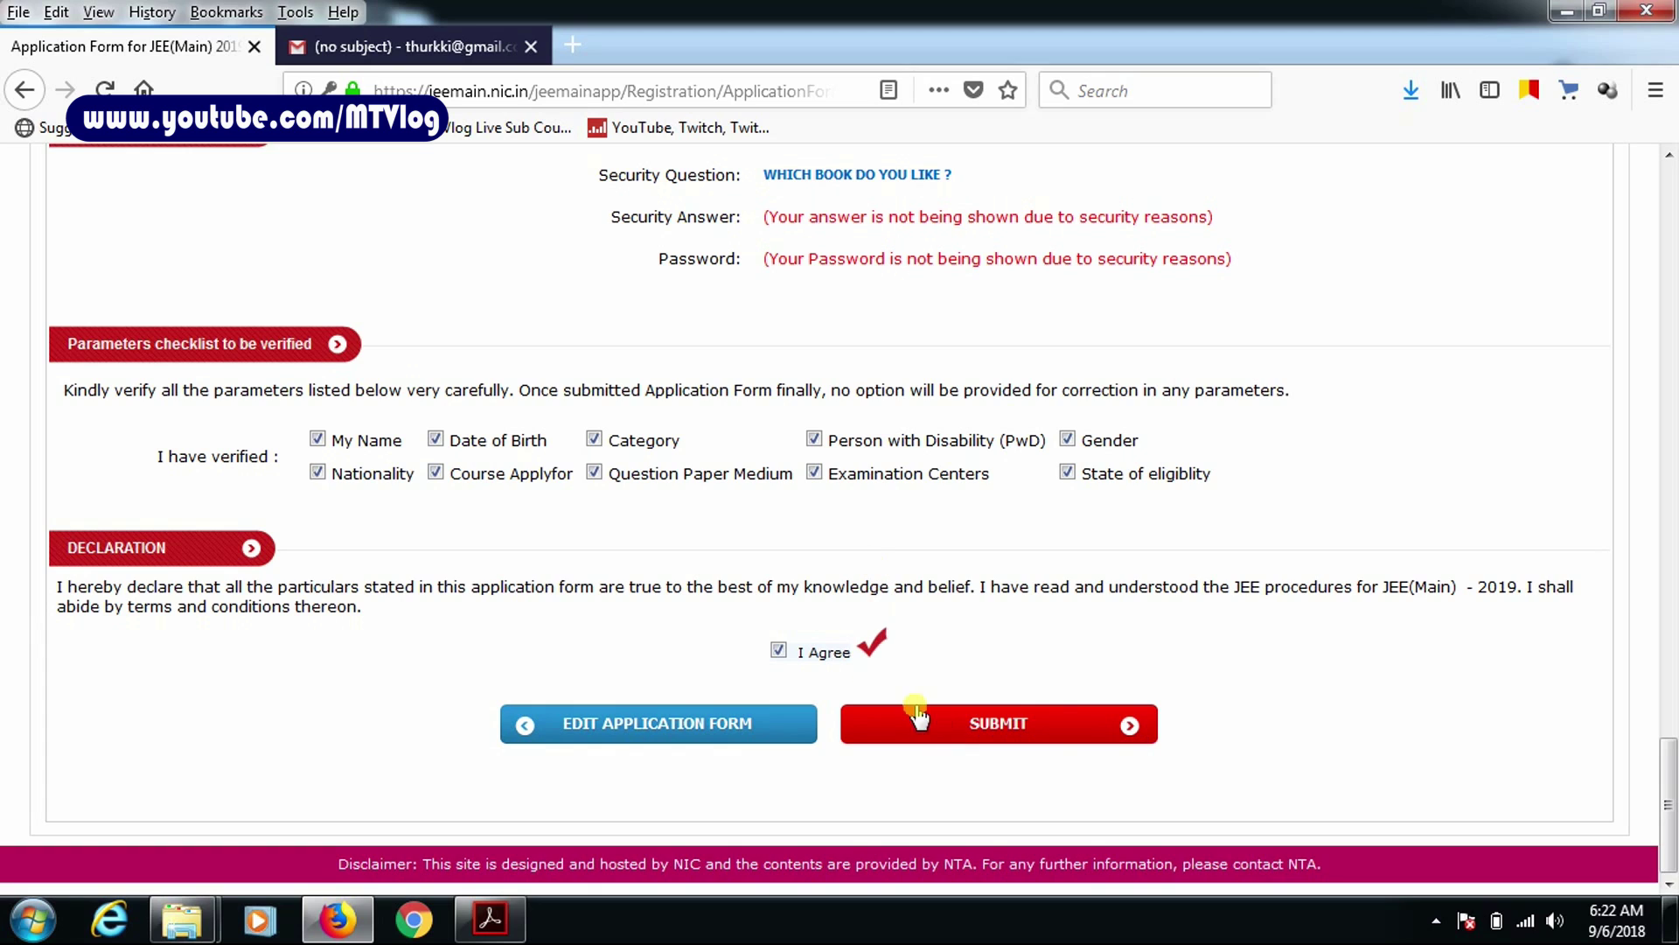
left_click(999, 724)
left_click(717, 562)
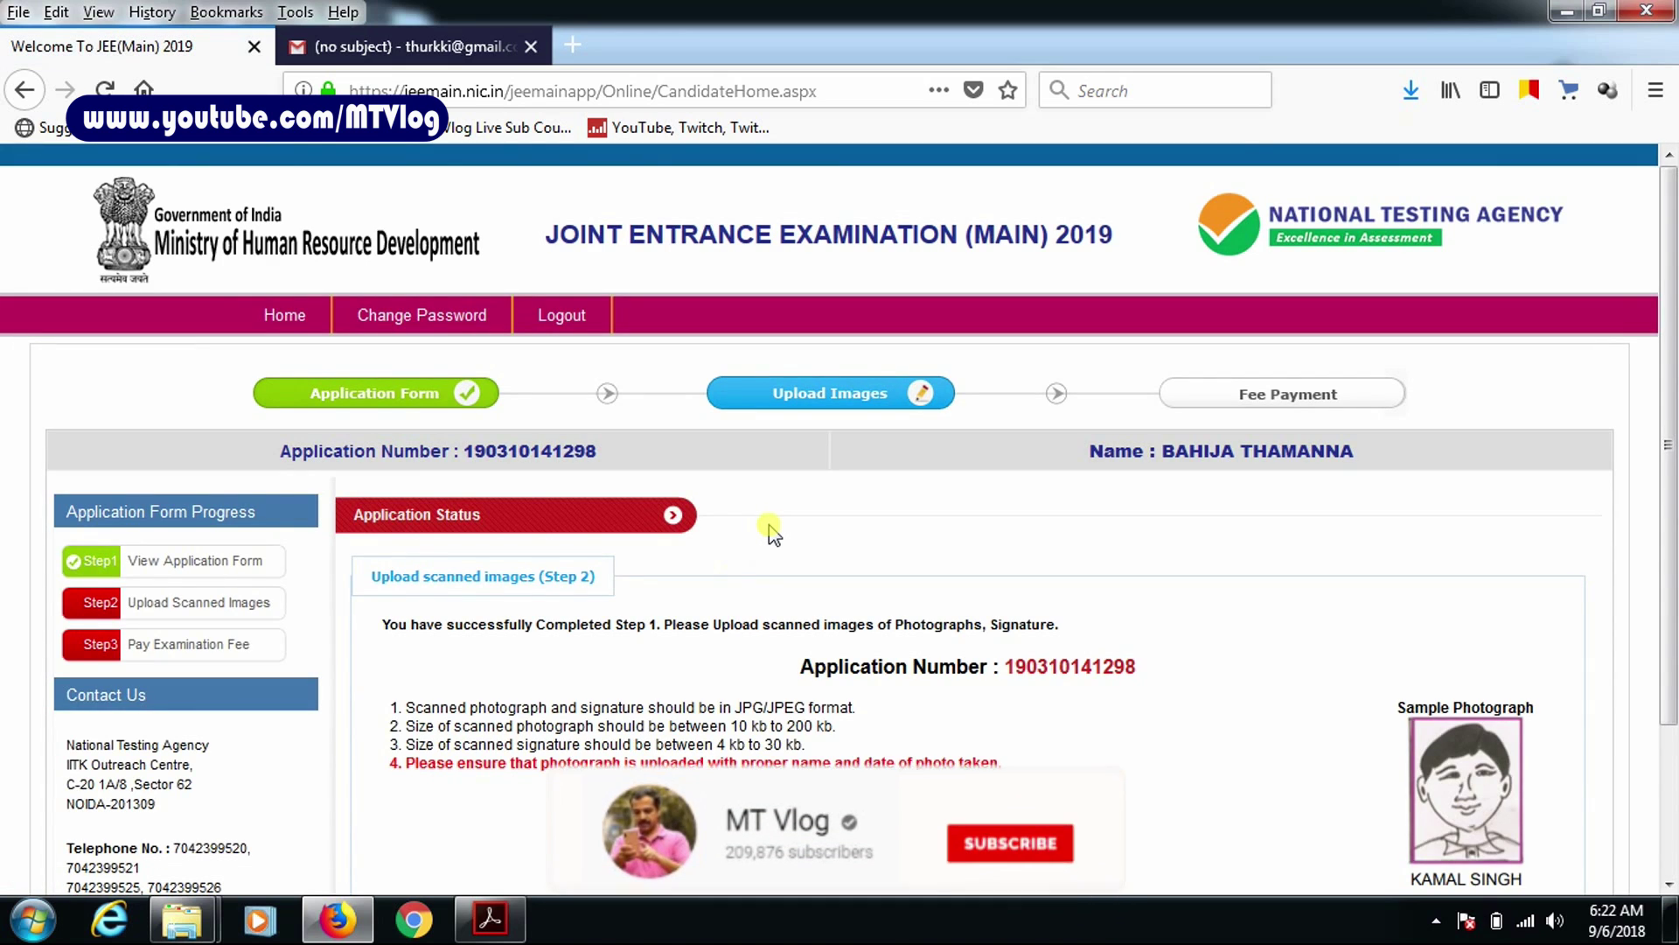
Step: Attach the 150x200 photograph and 200x100 signature images on the image upload page
scroll(770, 531, "down", 3)
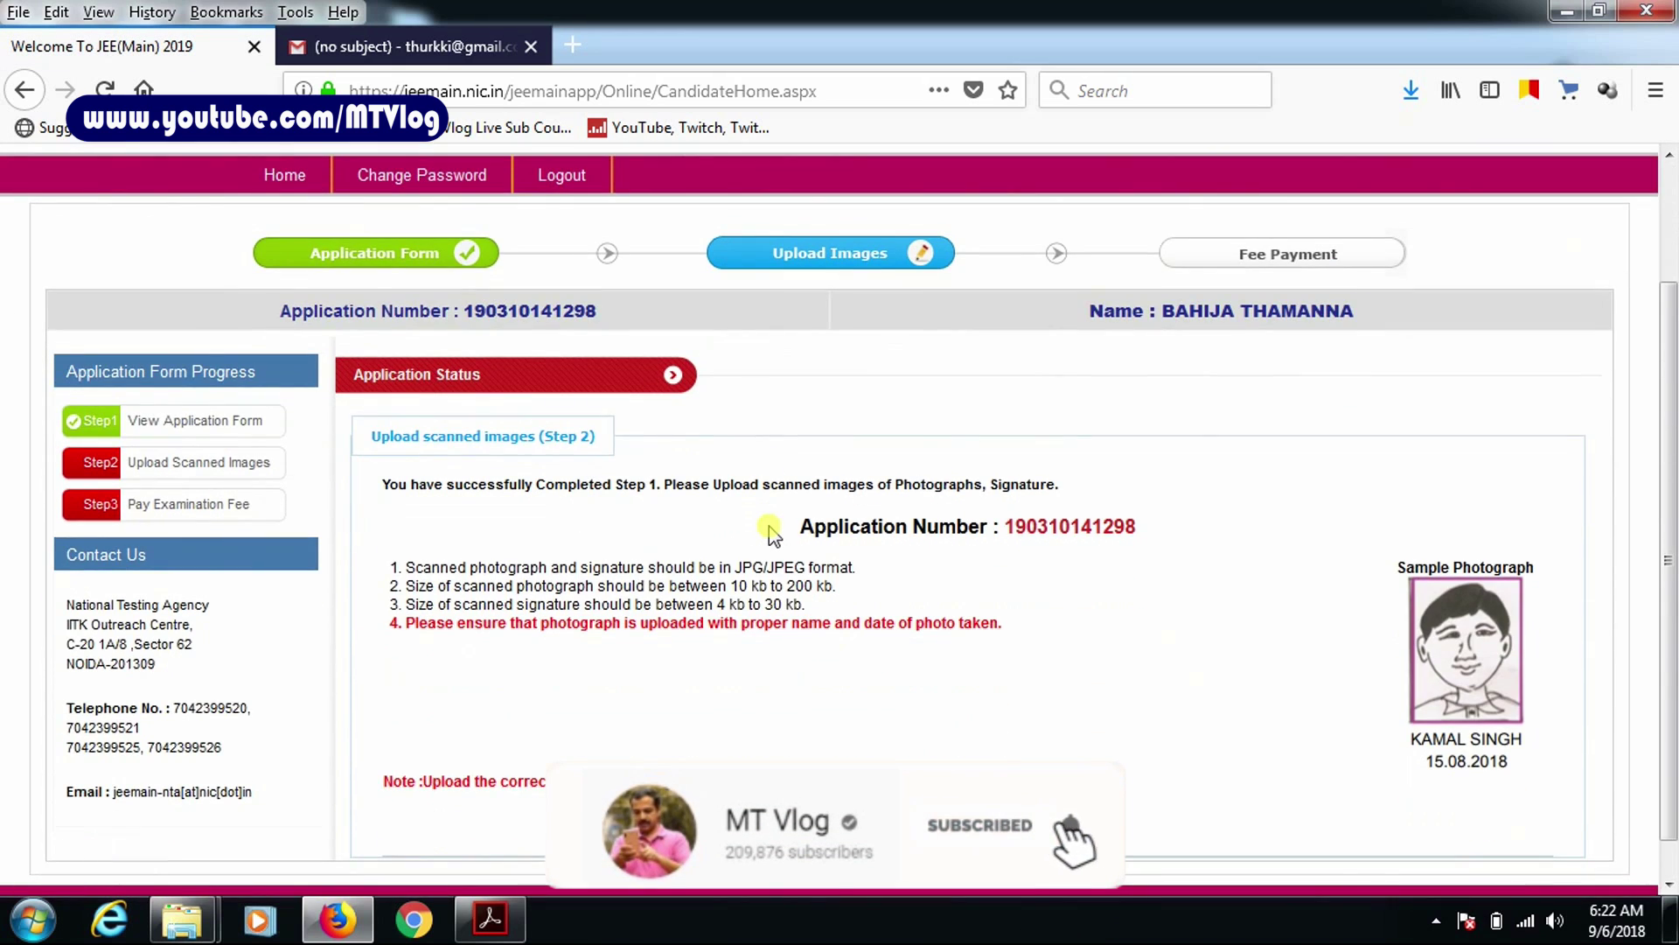
scroll(770, 531, "down", 1)
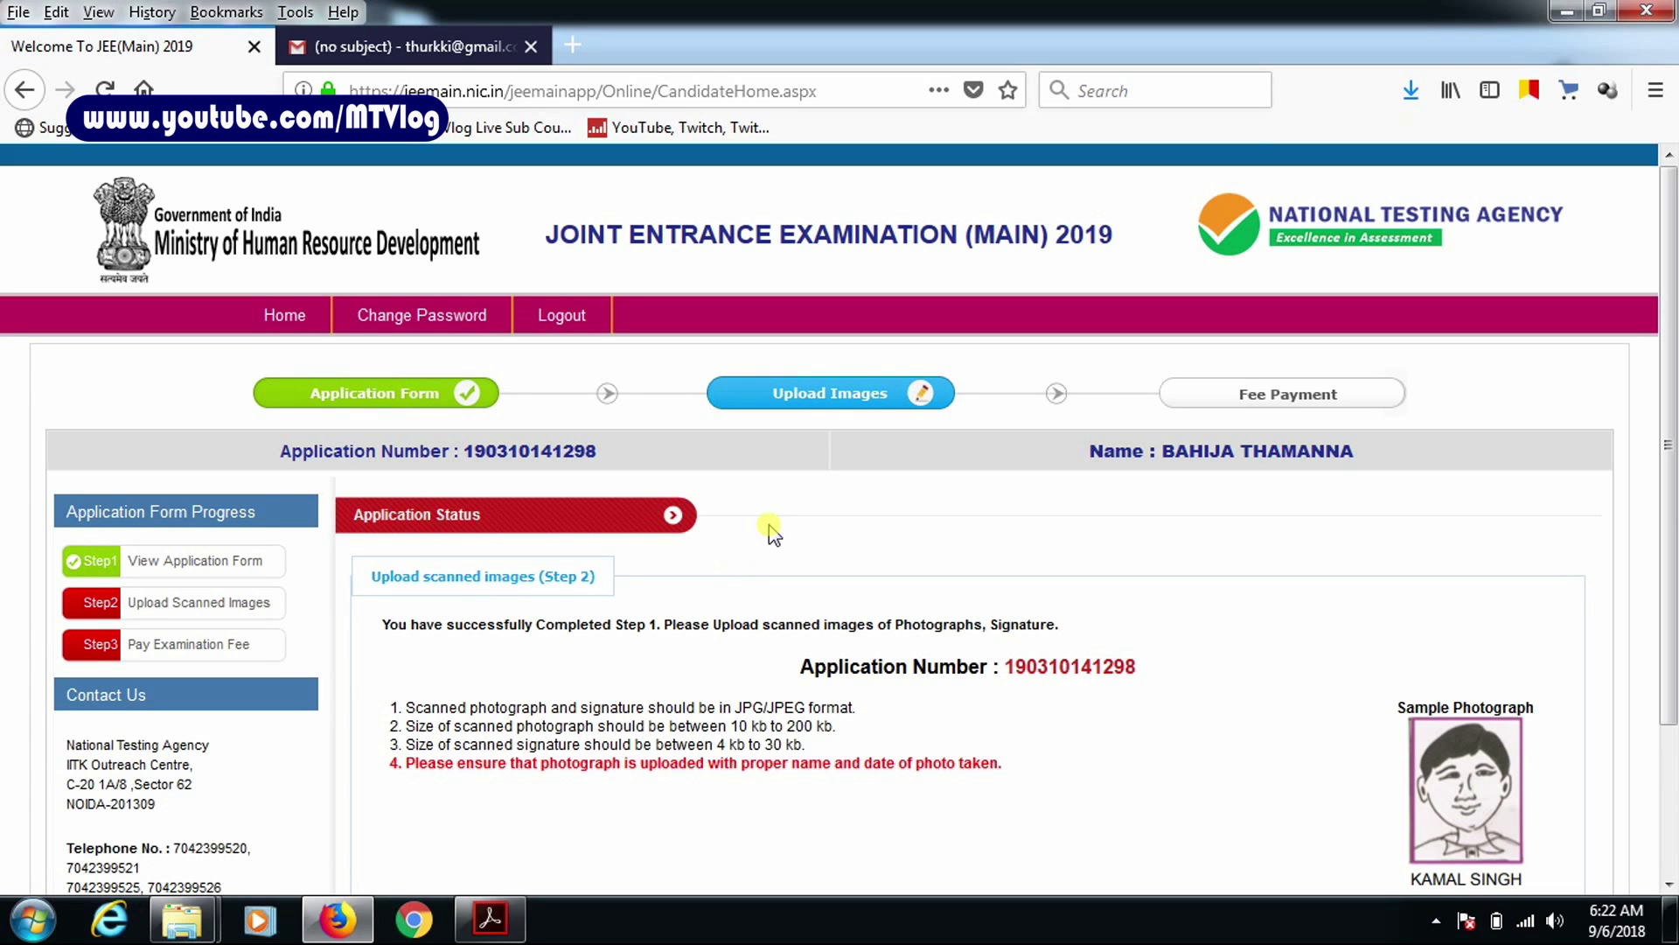
scroll(770, 531, "down", 3)
scroll(771, 536, "down", 1)
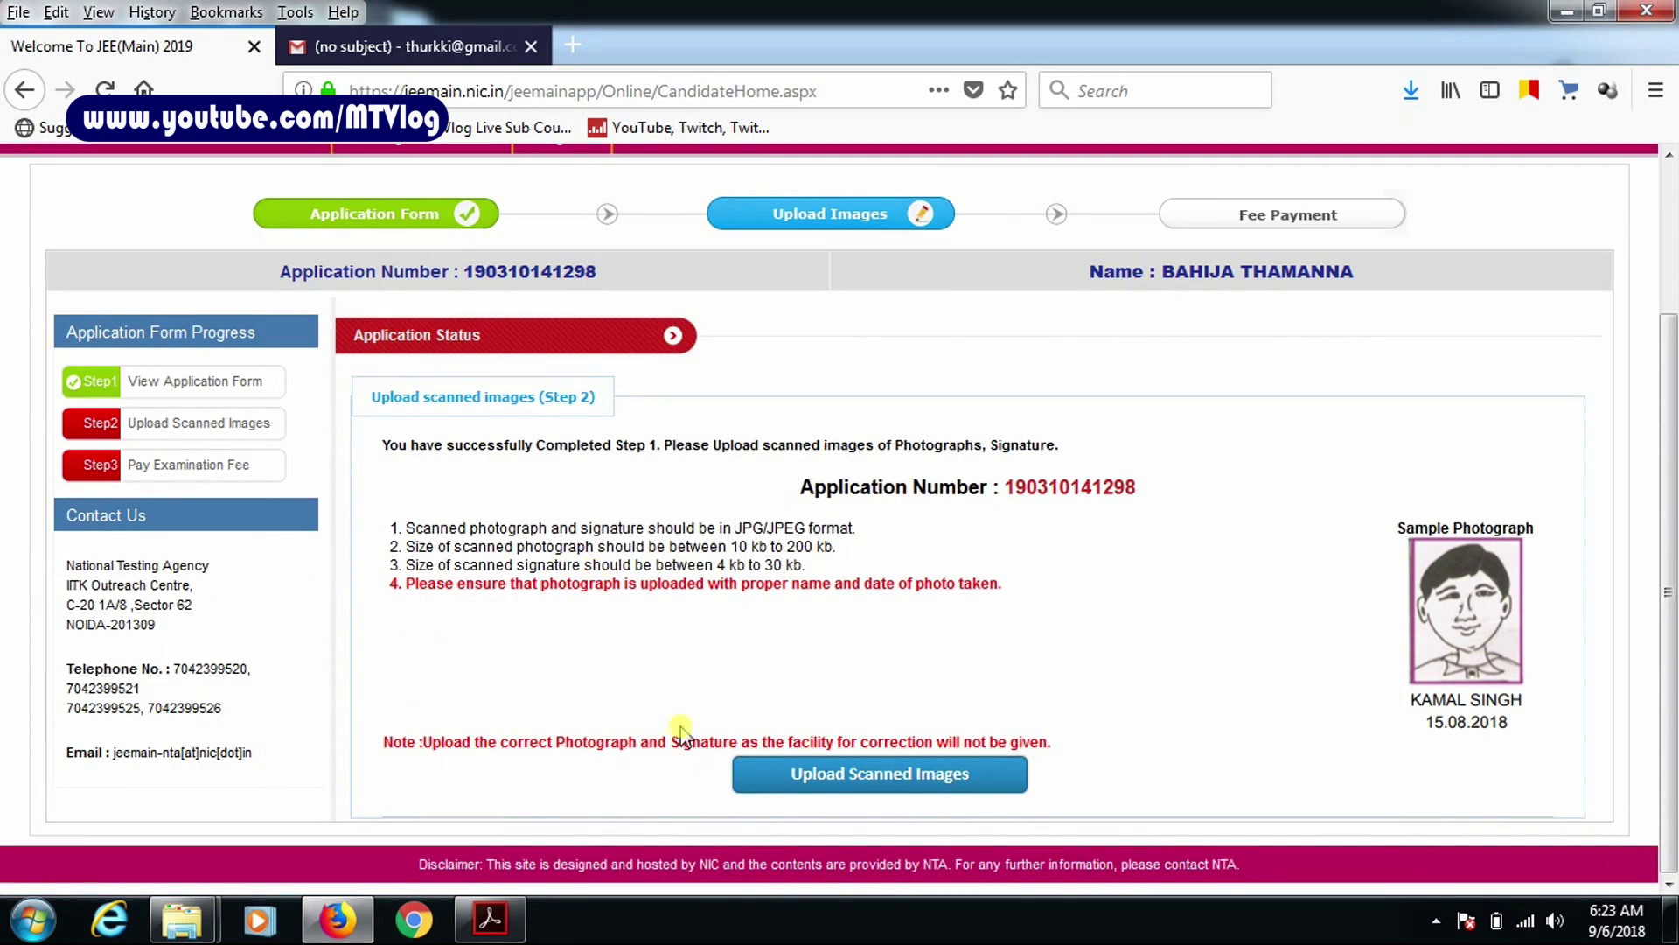
left_click(864, 782)
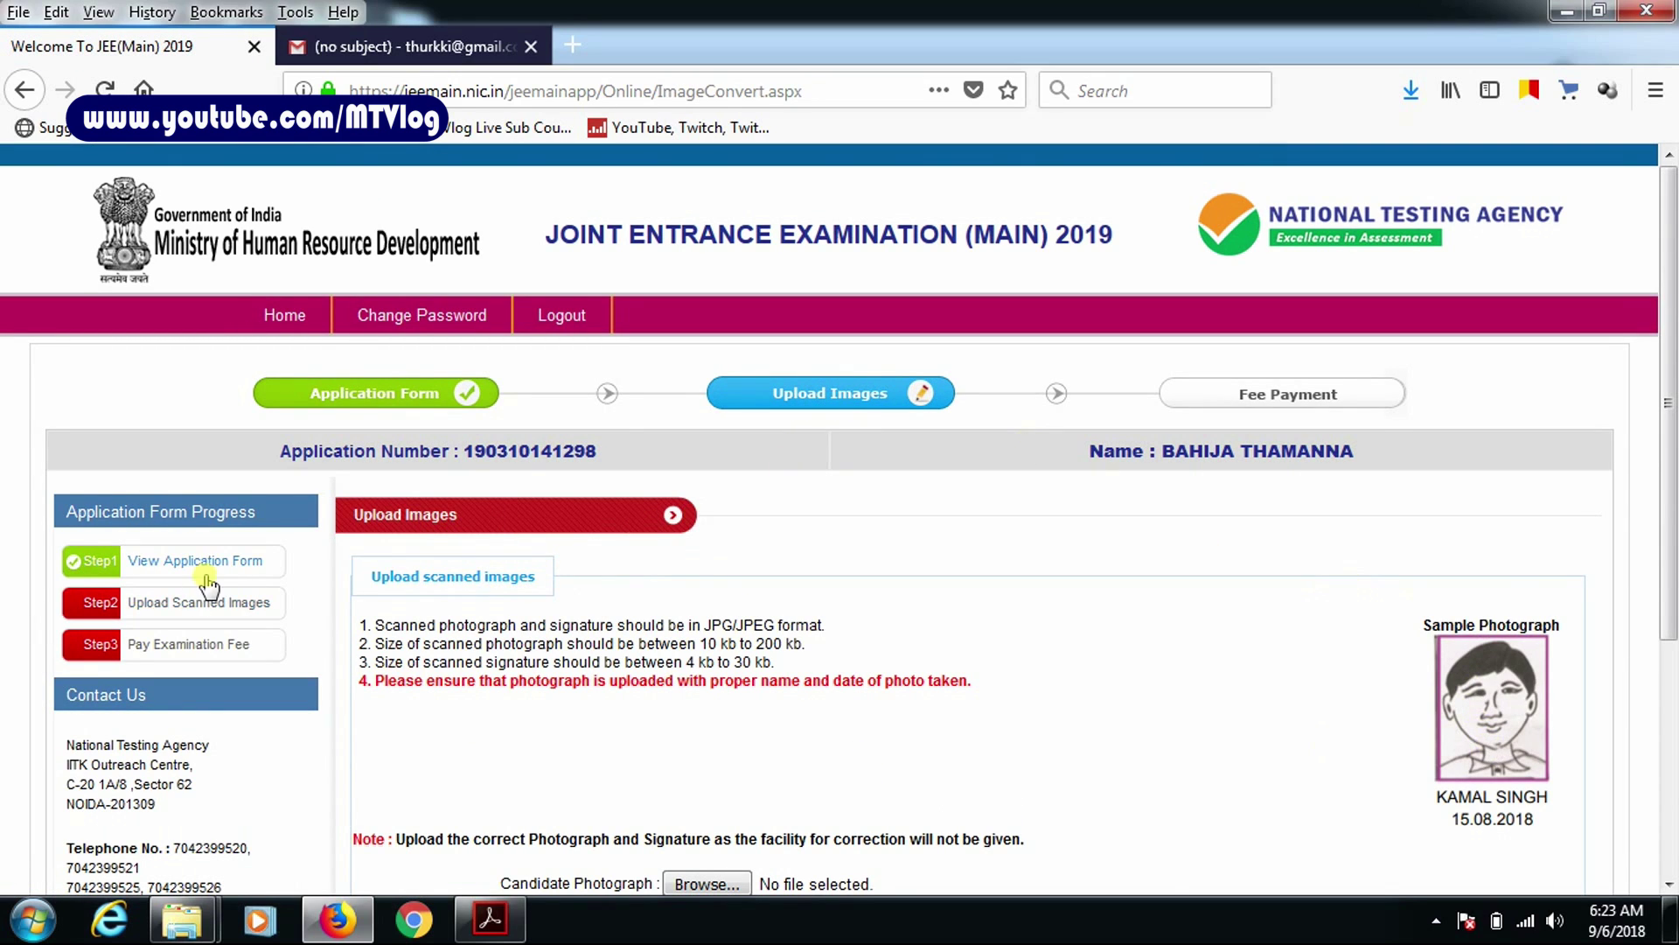
scroll(193, 569, "down", 5)
left_click(707, 553)
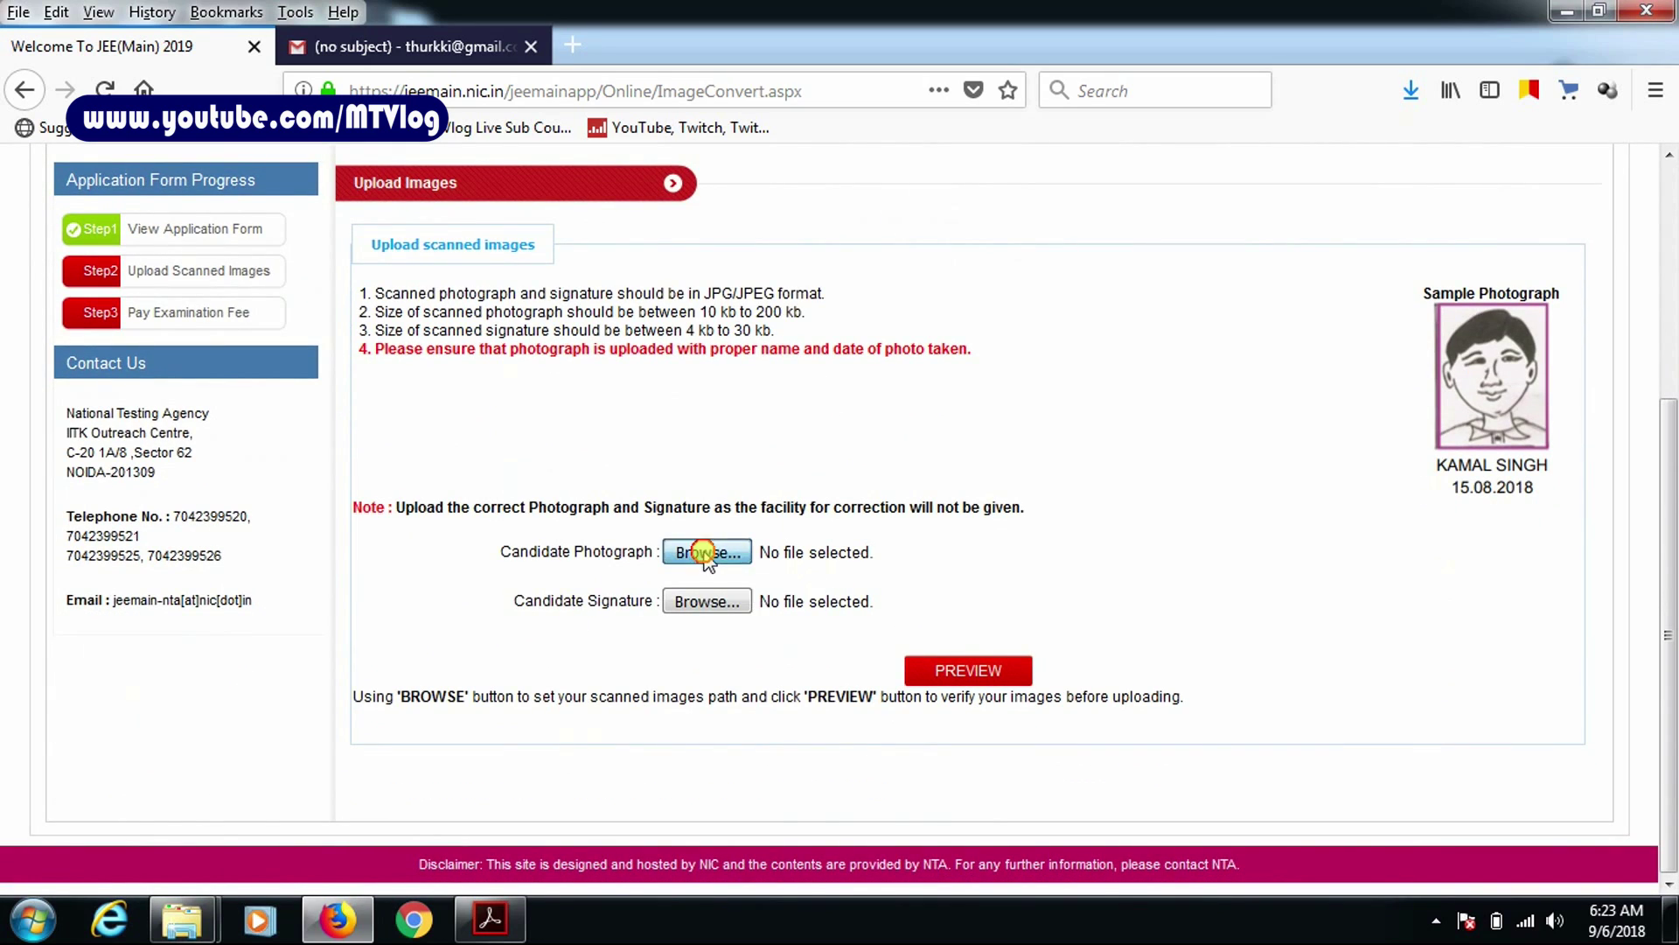
scroll(411, 313, "down", 3)
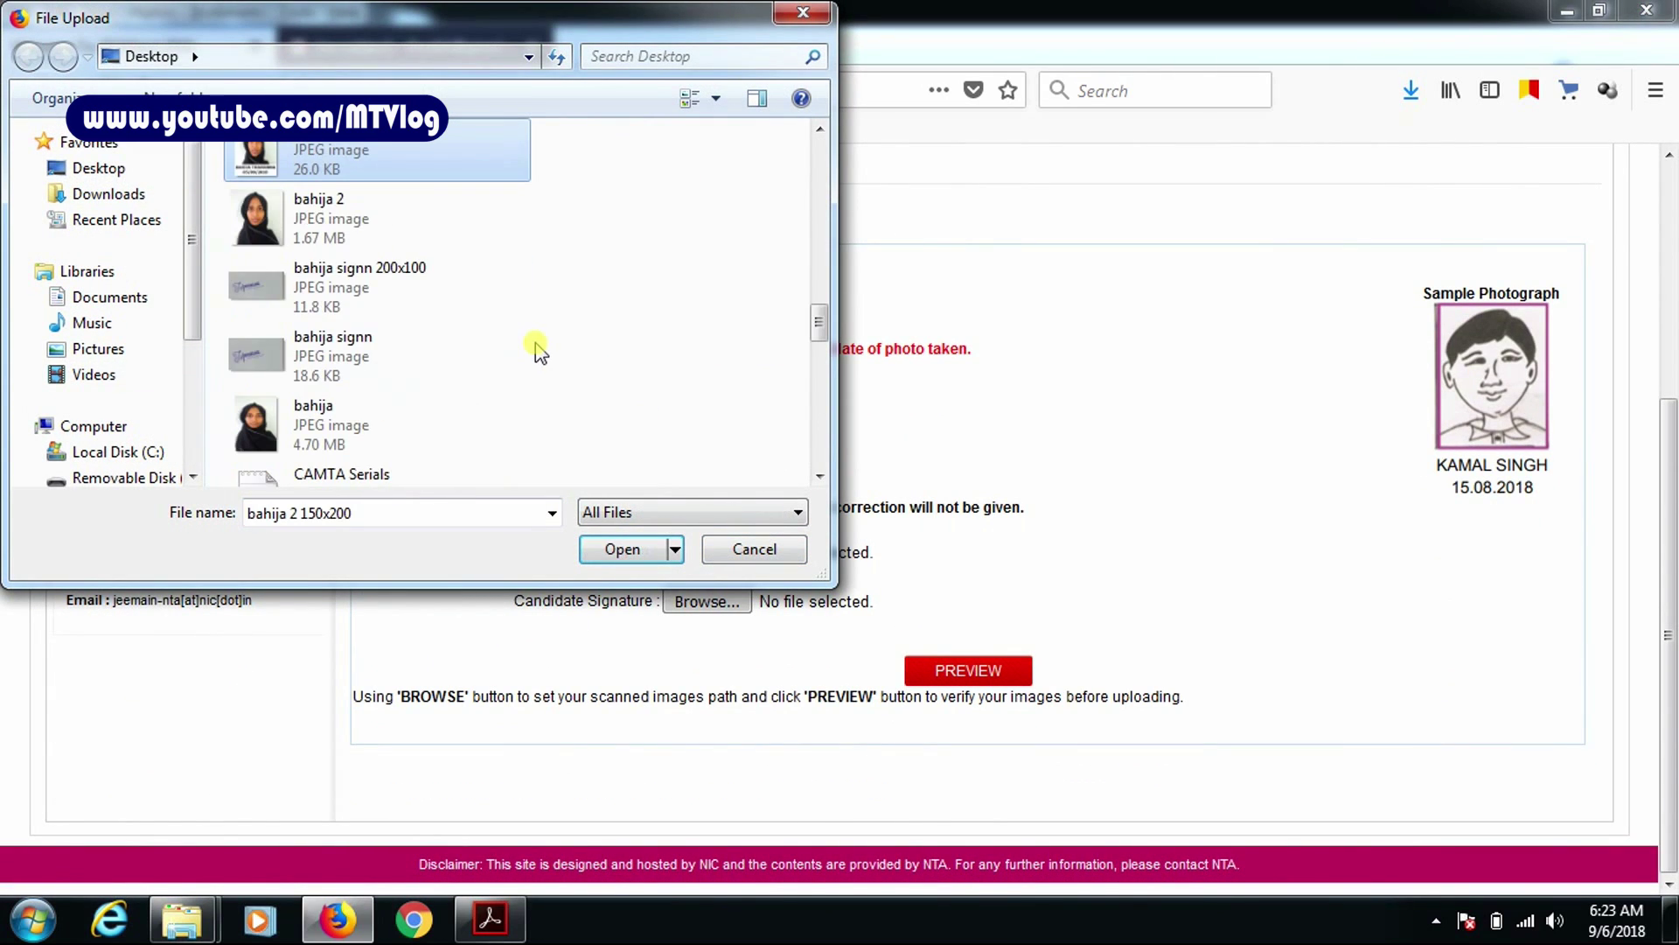
left_click(627, 549)
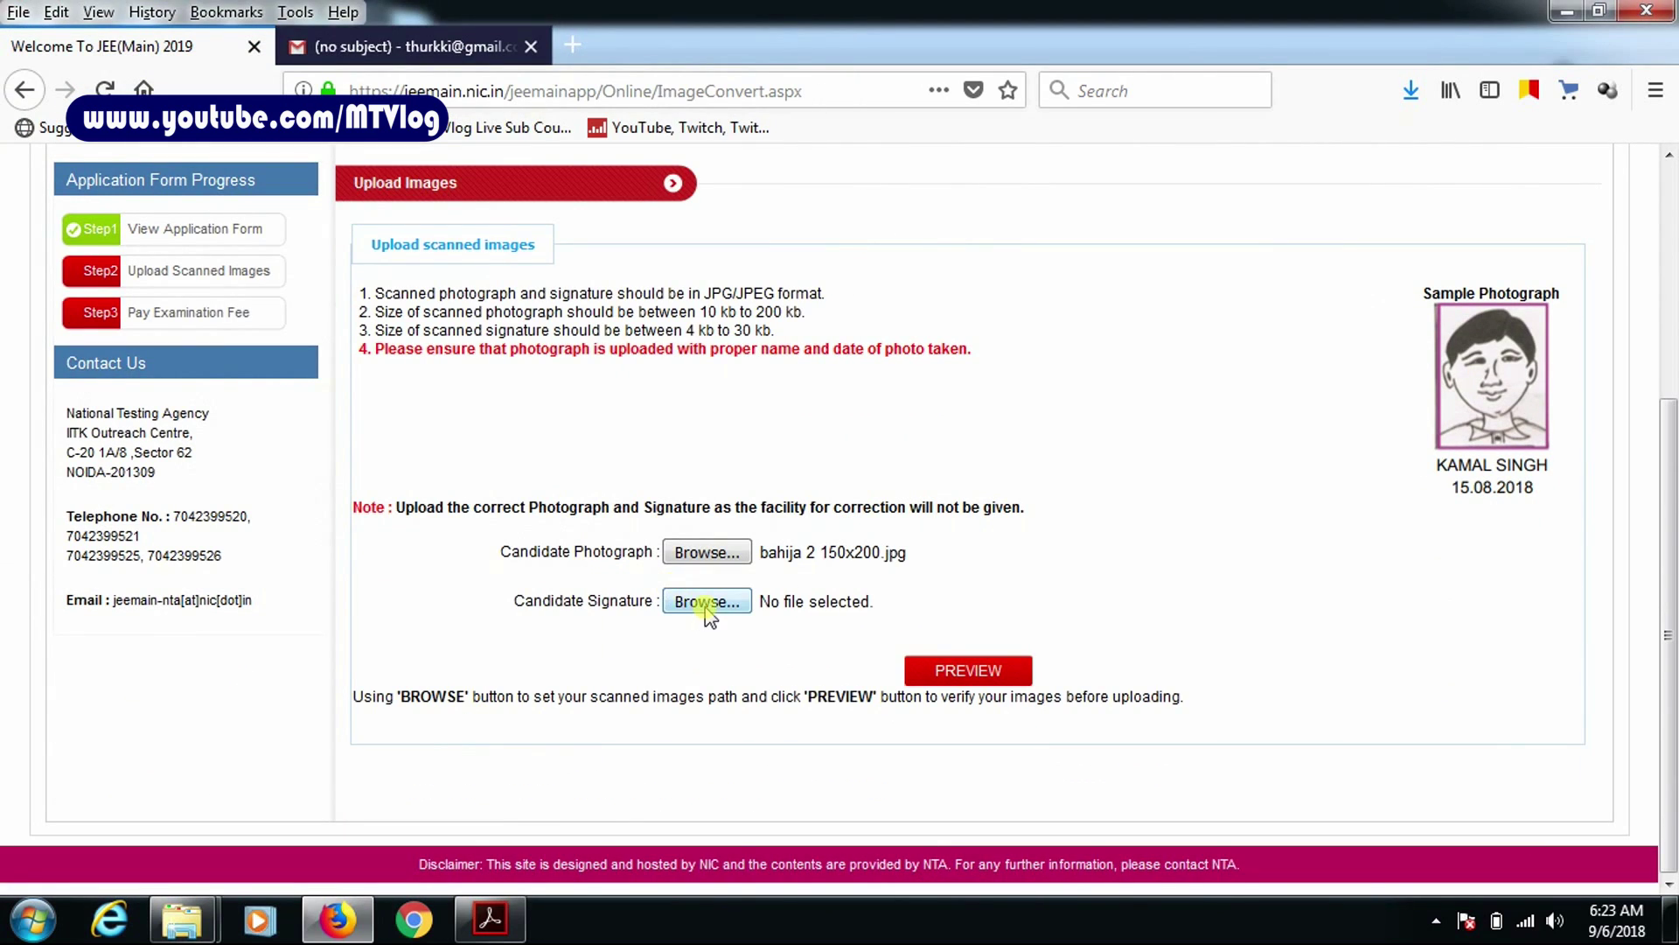
left_click(678, 597)
scroll(411, 368, "down", 5)
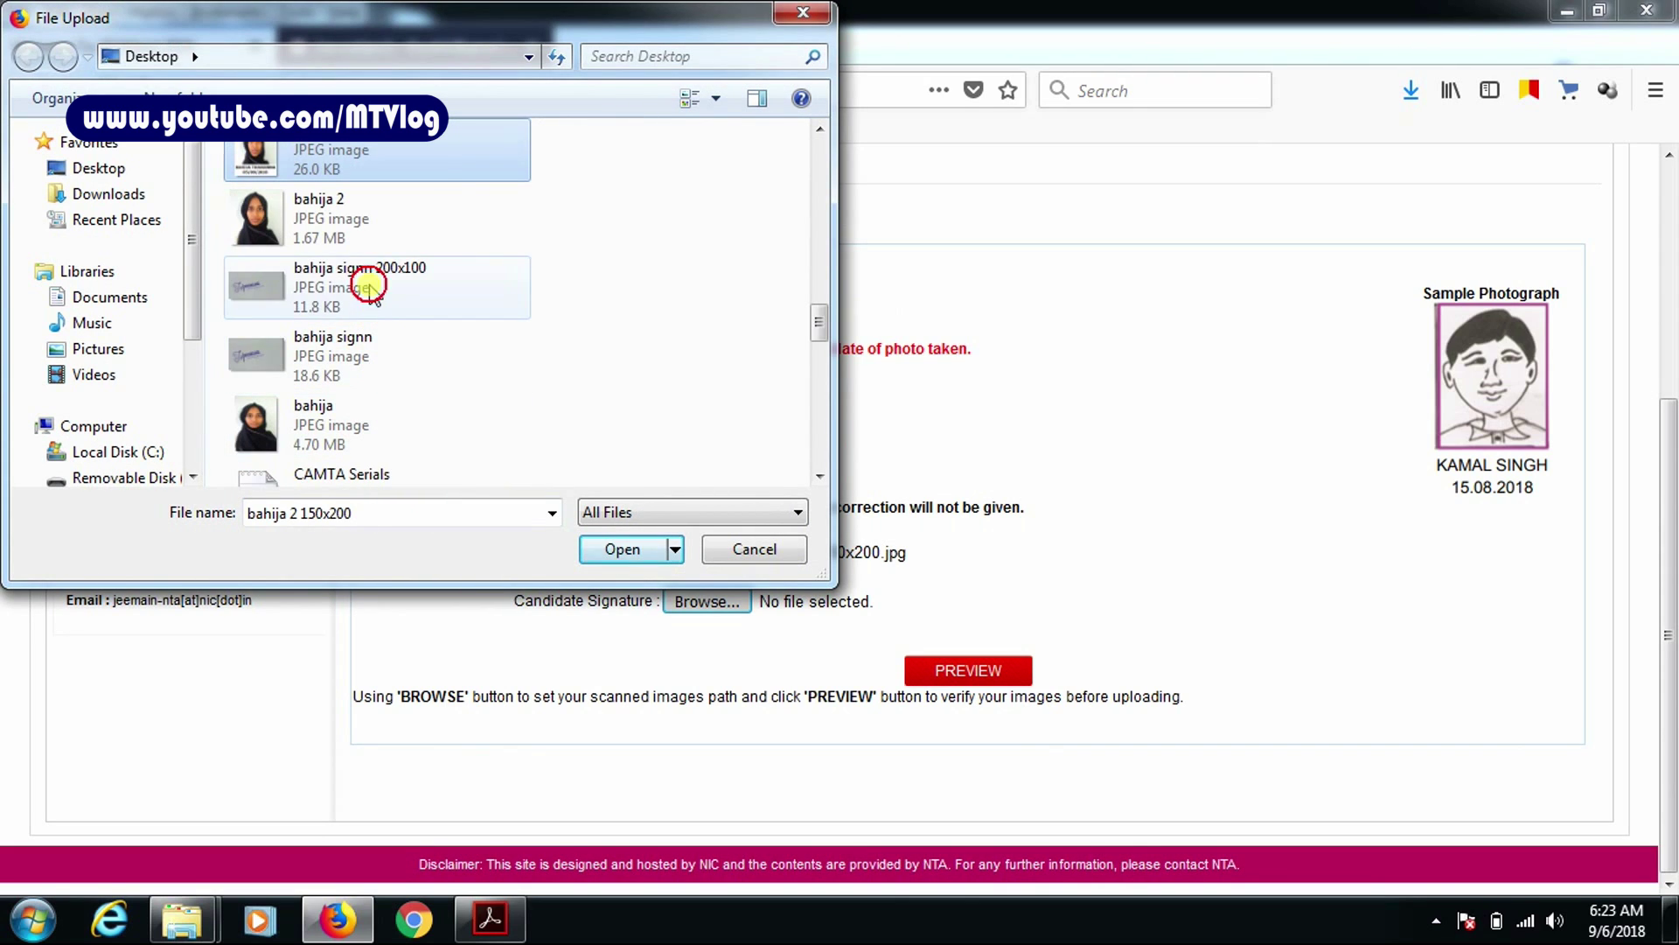
double_click(364, 281)
Step: Preview the images, reattach the photo and signature files, and complete the final upload
left_click(970, 671)
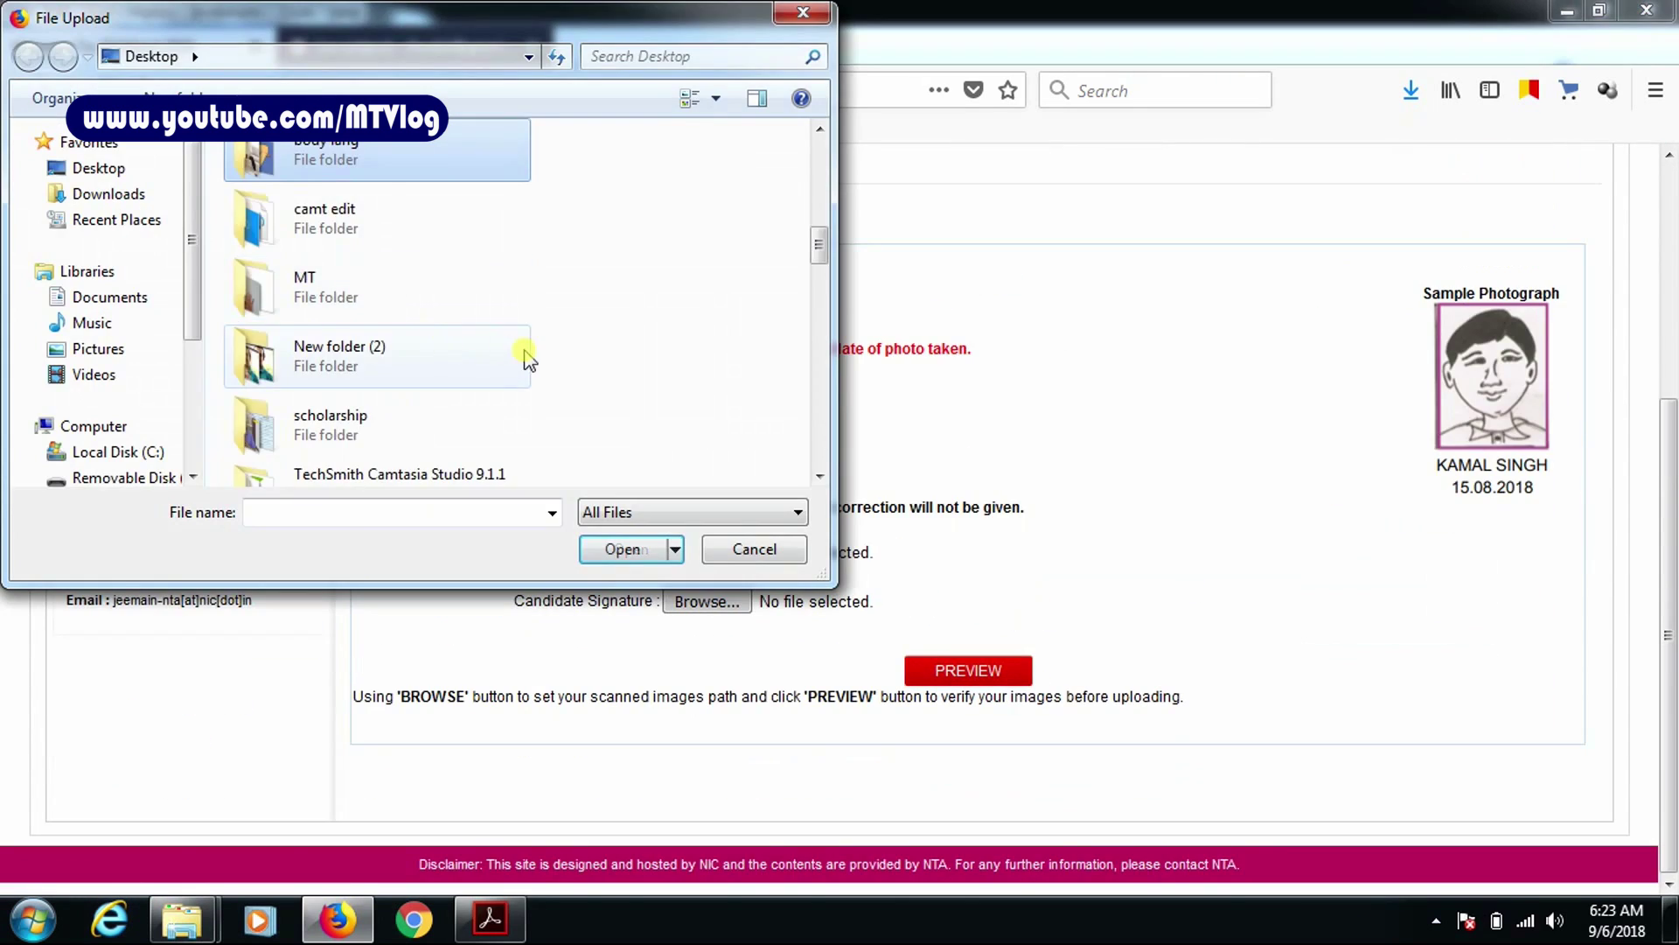
left_click(622, 549)
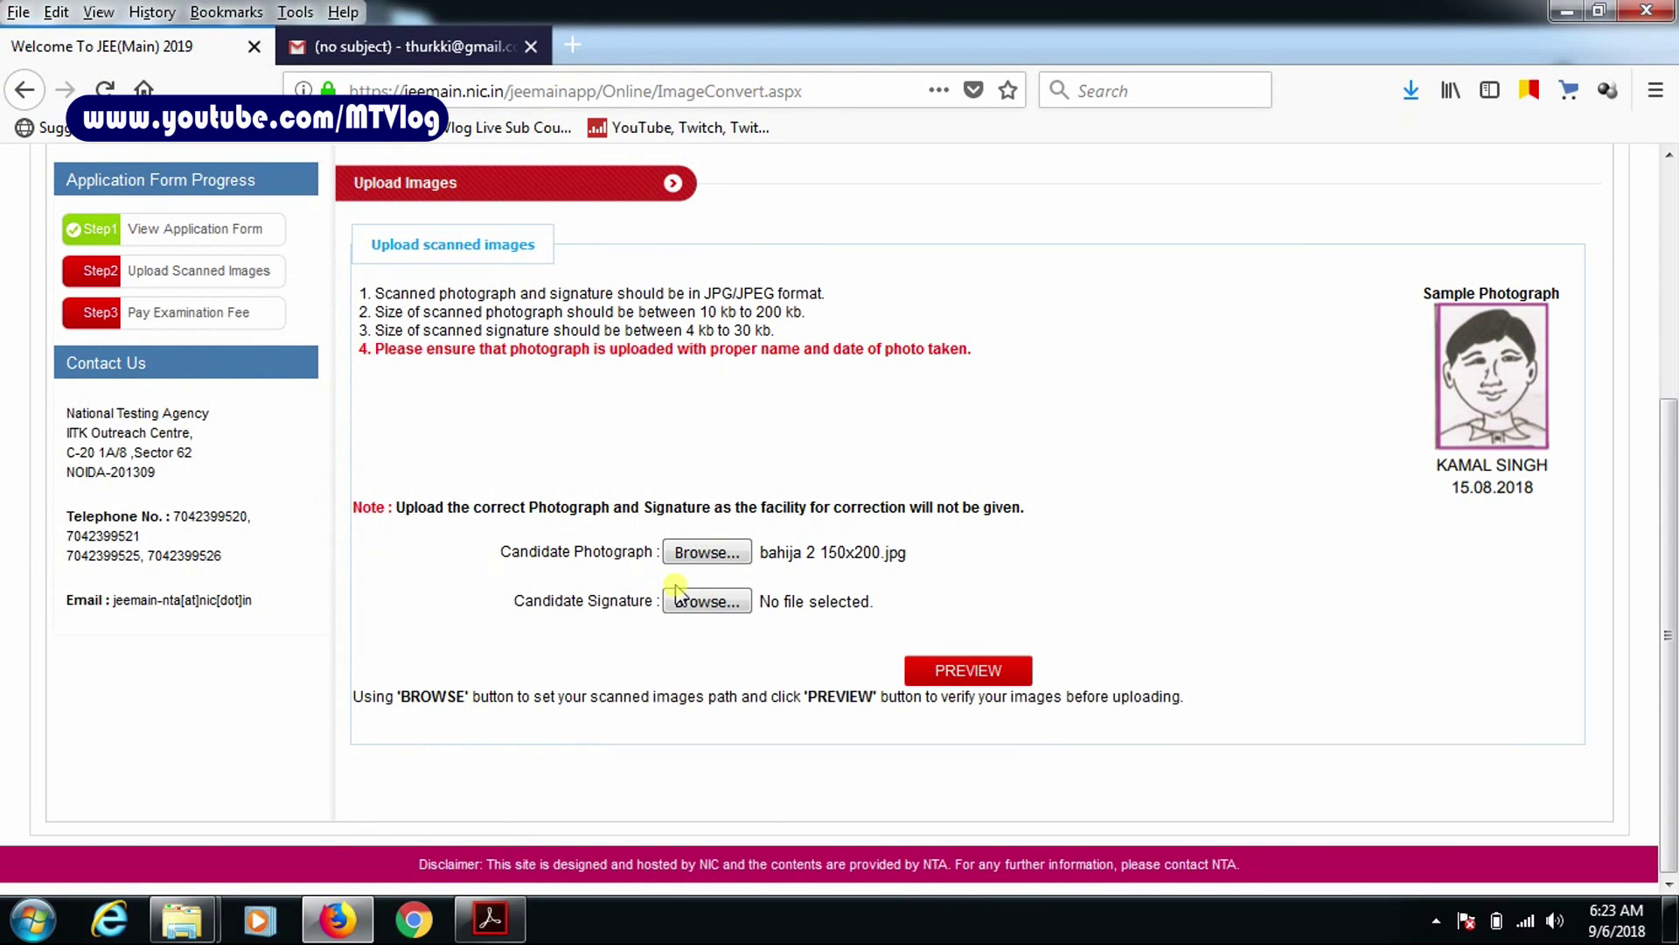
left_click(688, 604)
scroll(457, 394, "down", 5)
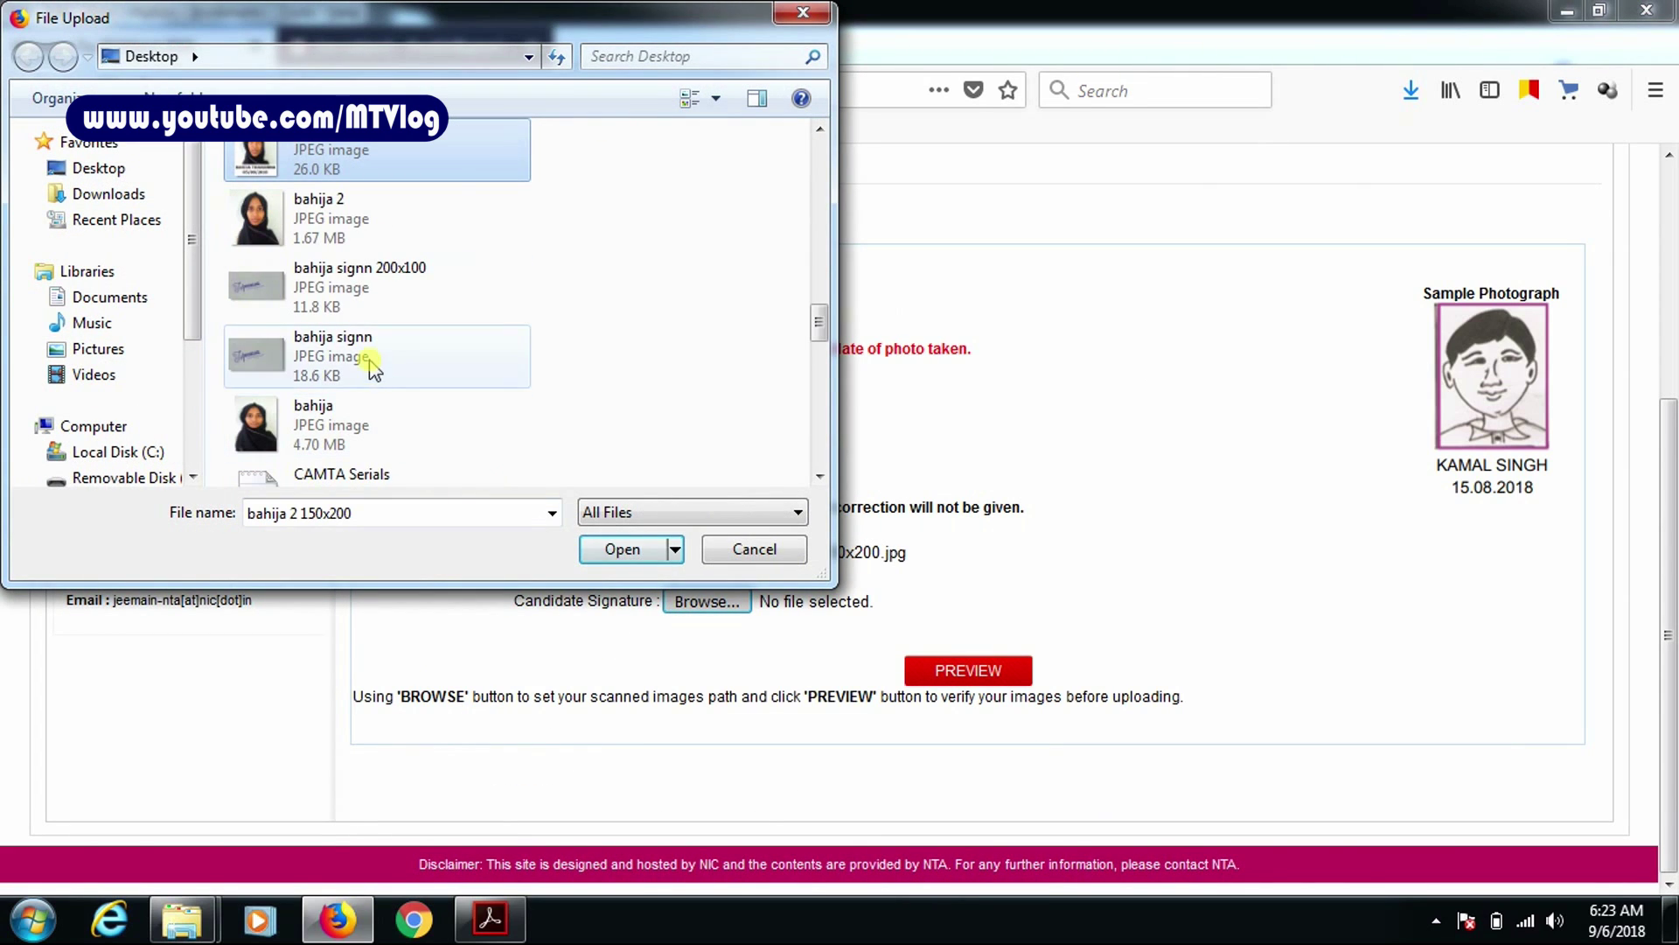
left_click(376, 287)
left_click(582, 548)
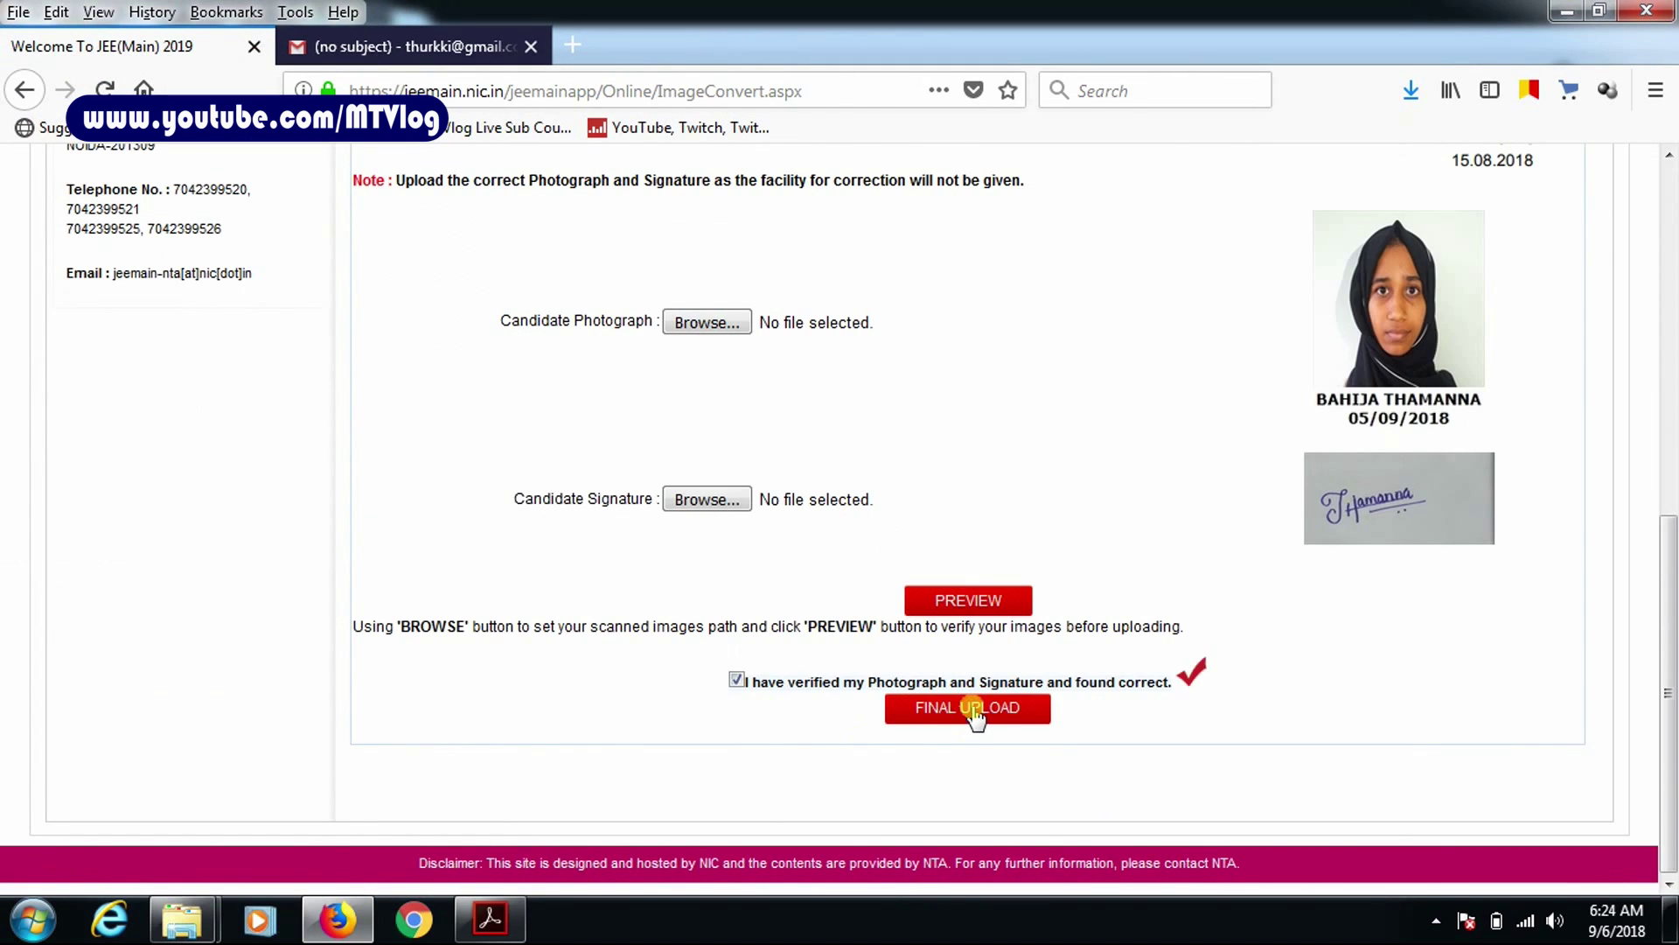
left_click(973, 711)
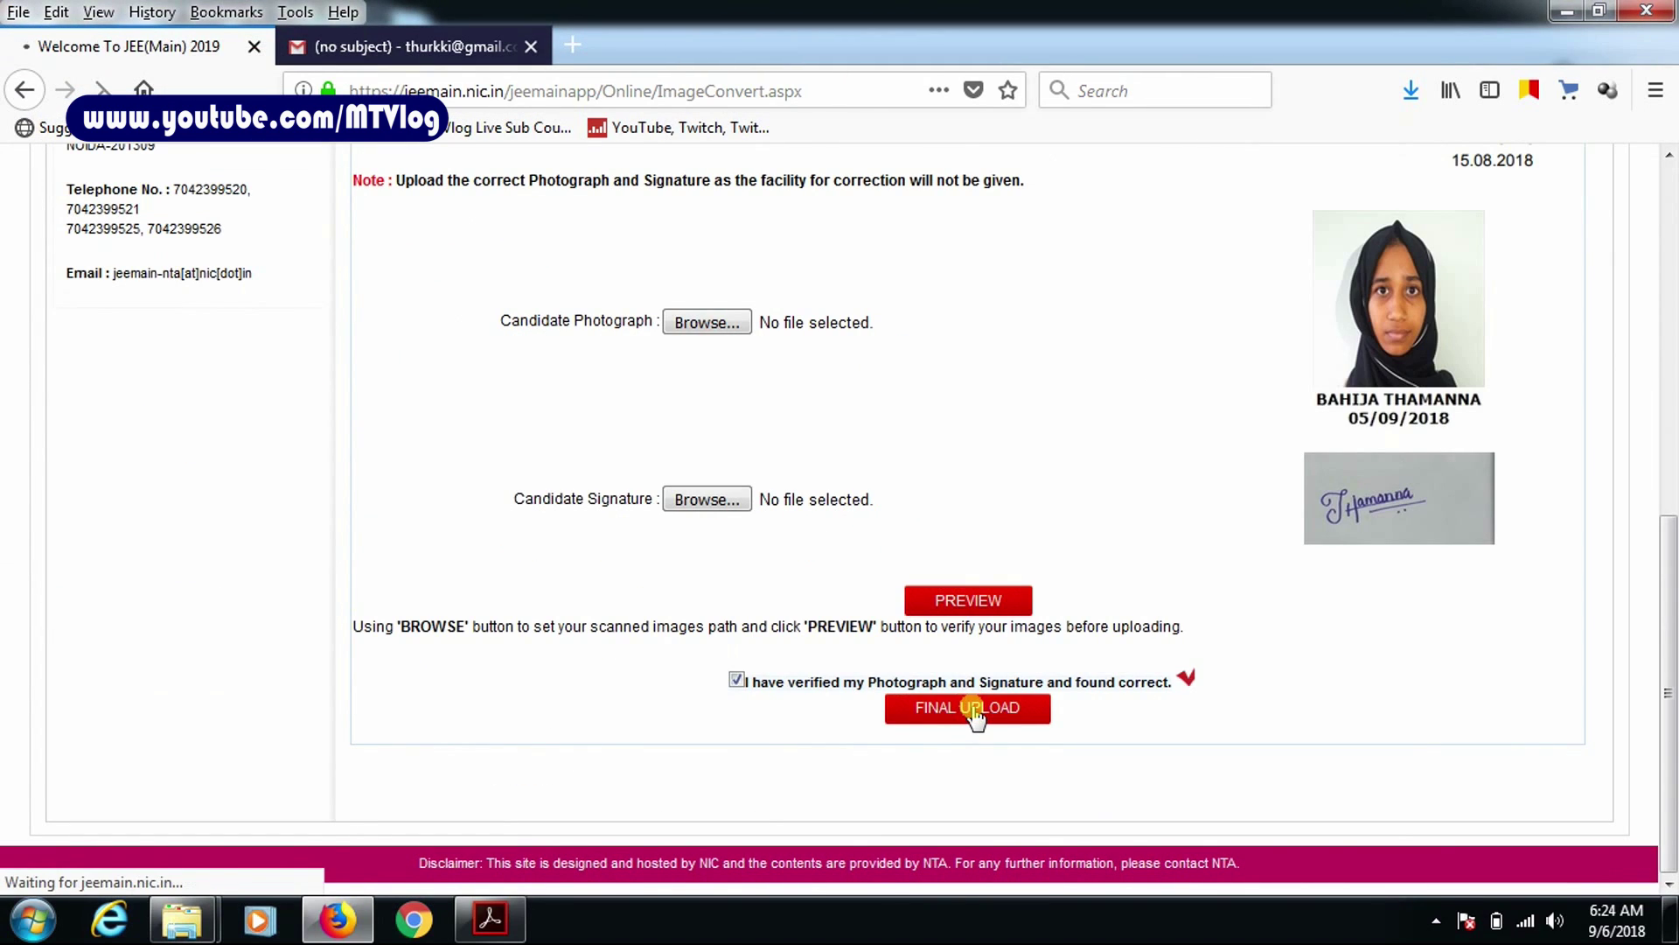
scroll(970, 709, "down", 5)
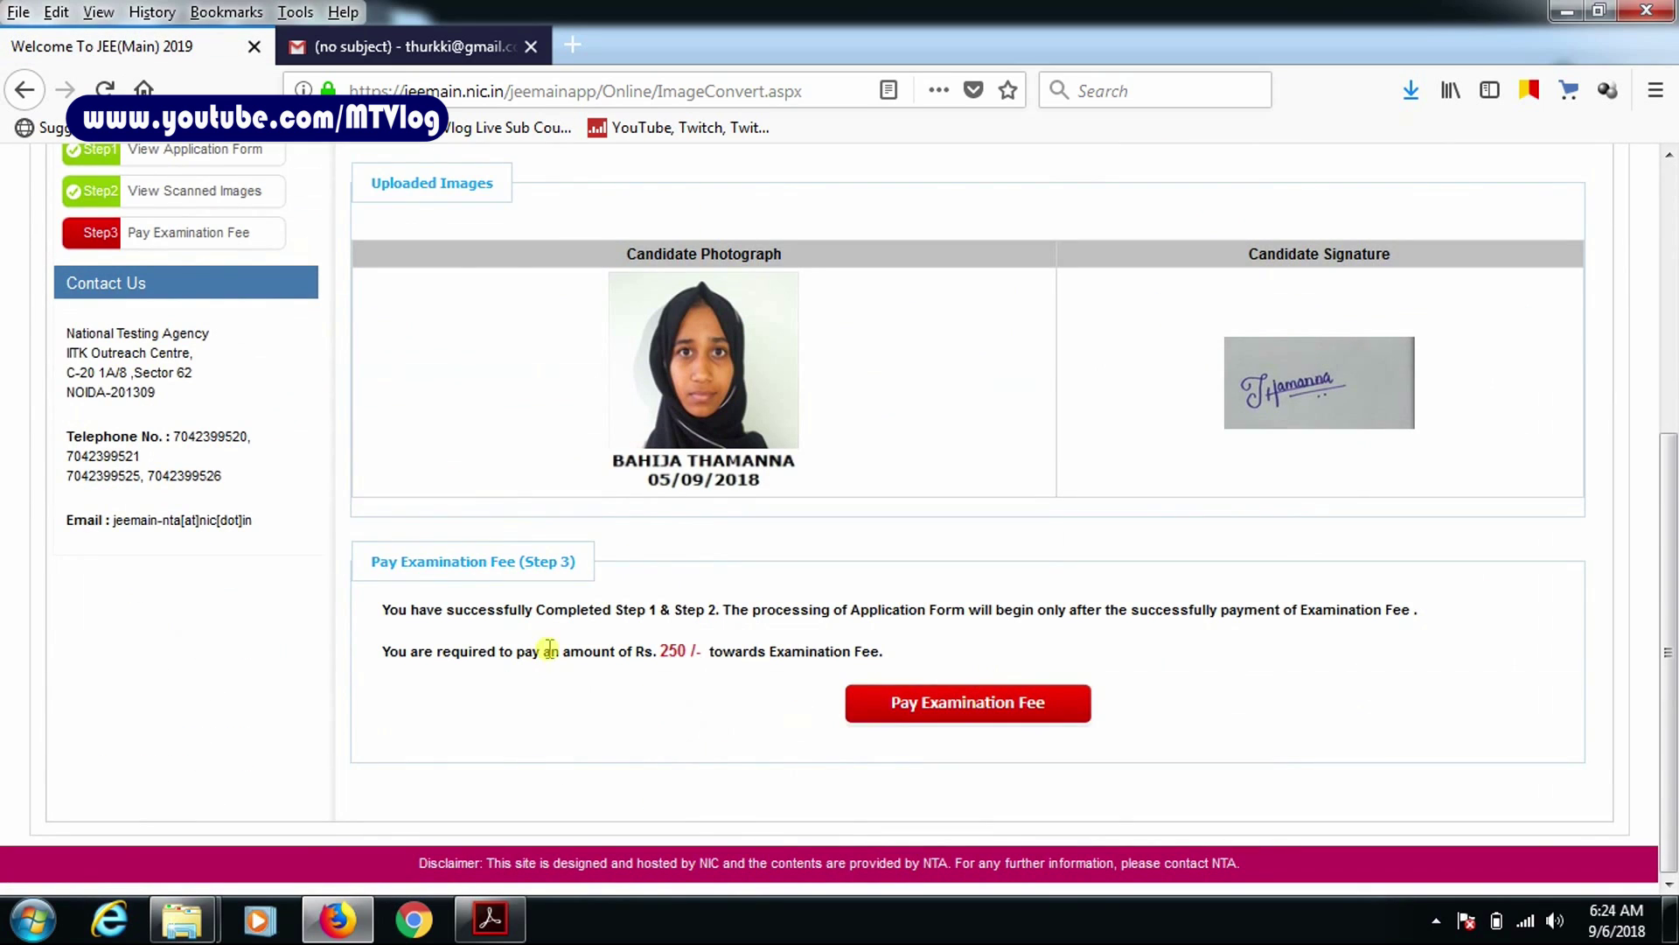
Step: Start the examination fee payment and submit SBI MOPS as the payment mode
left_click(904, 719)
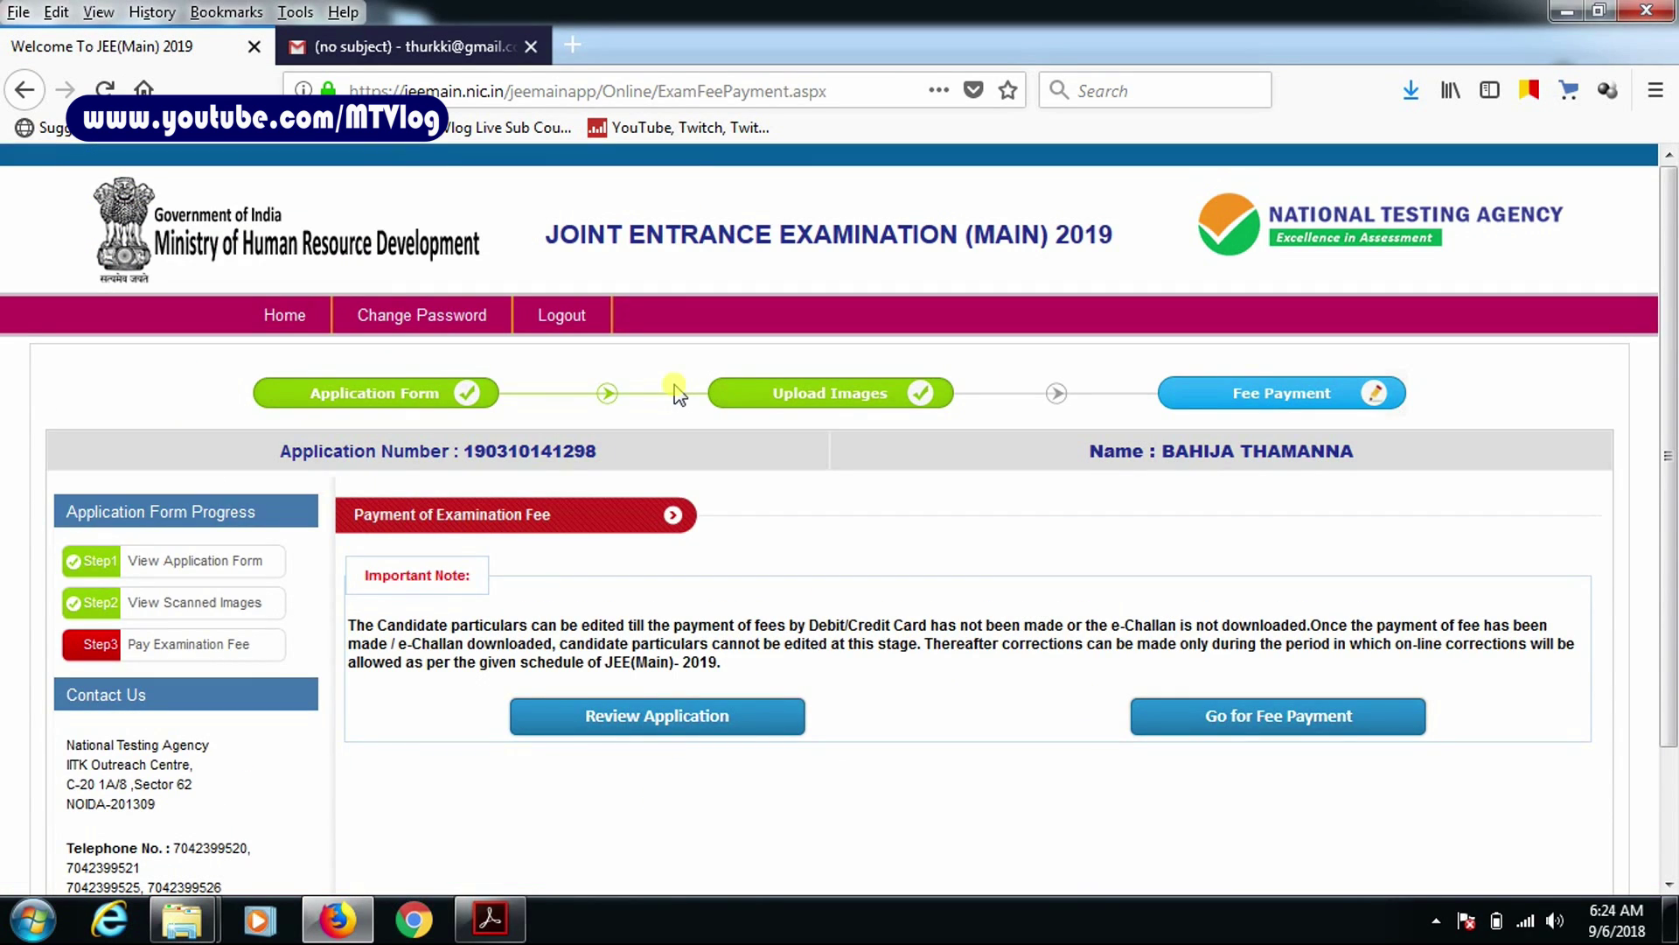
scroll(1162, 587, "down", 3)
left_click(1225, 575)
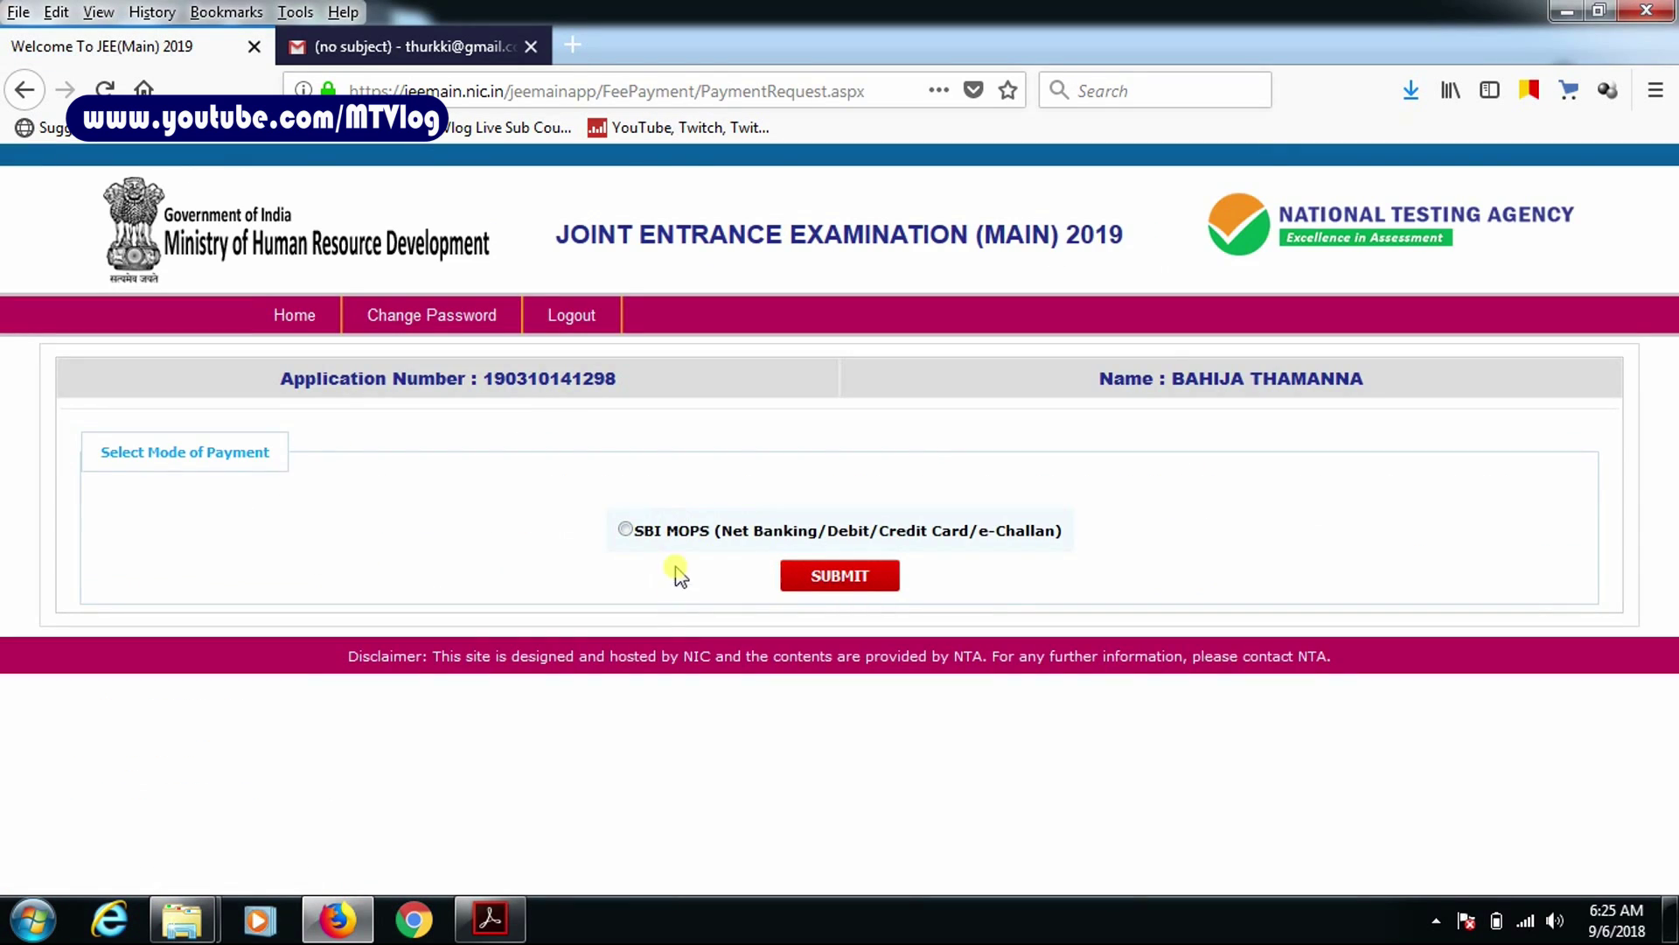
left_click(838, 579)
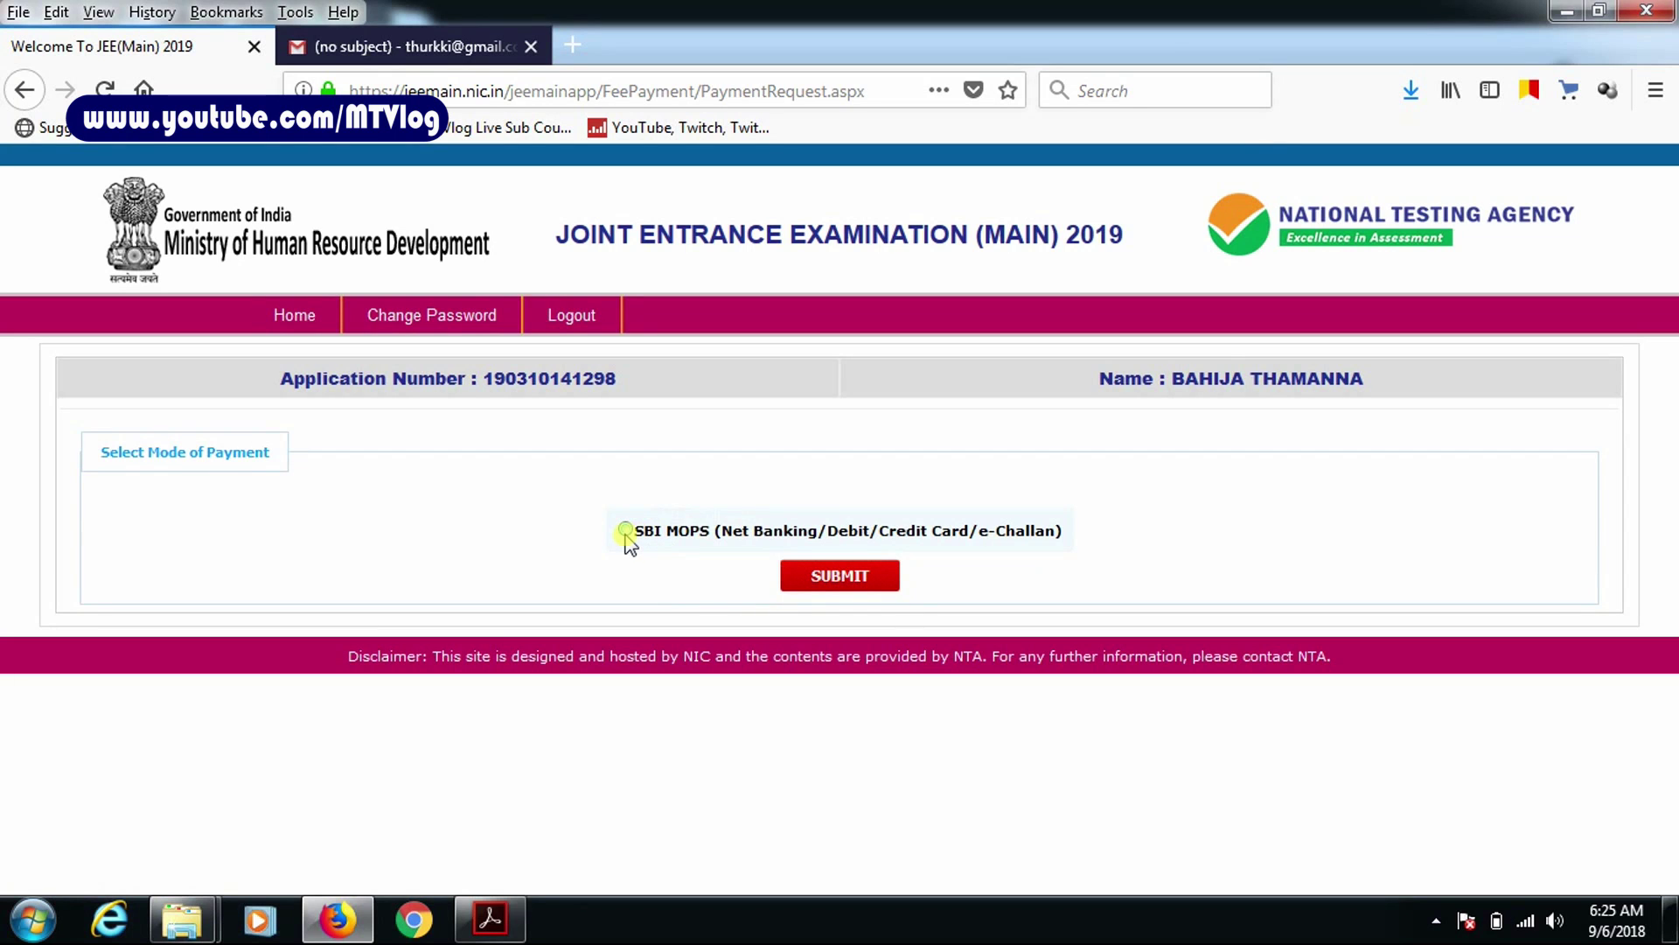
left_click(842, 577)
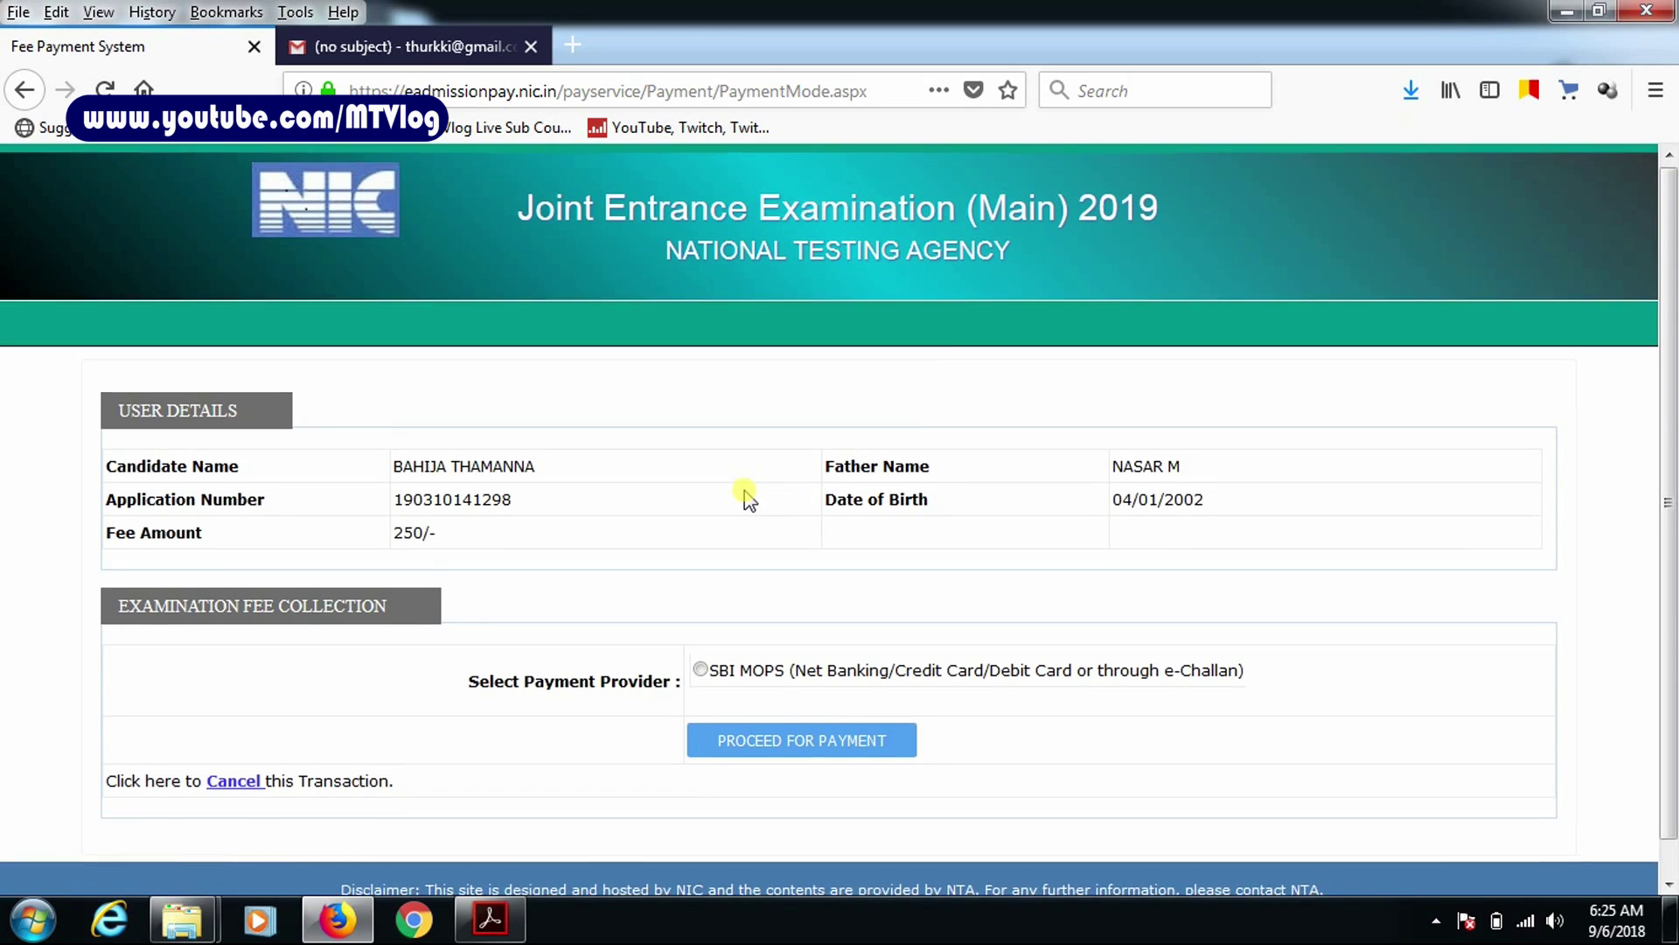
Step: Select SBI MOPS as the provider and proceed to the SBI payment page
scroll(750, 487, "down", 1)
left_click(702, 637)
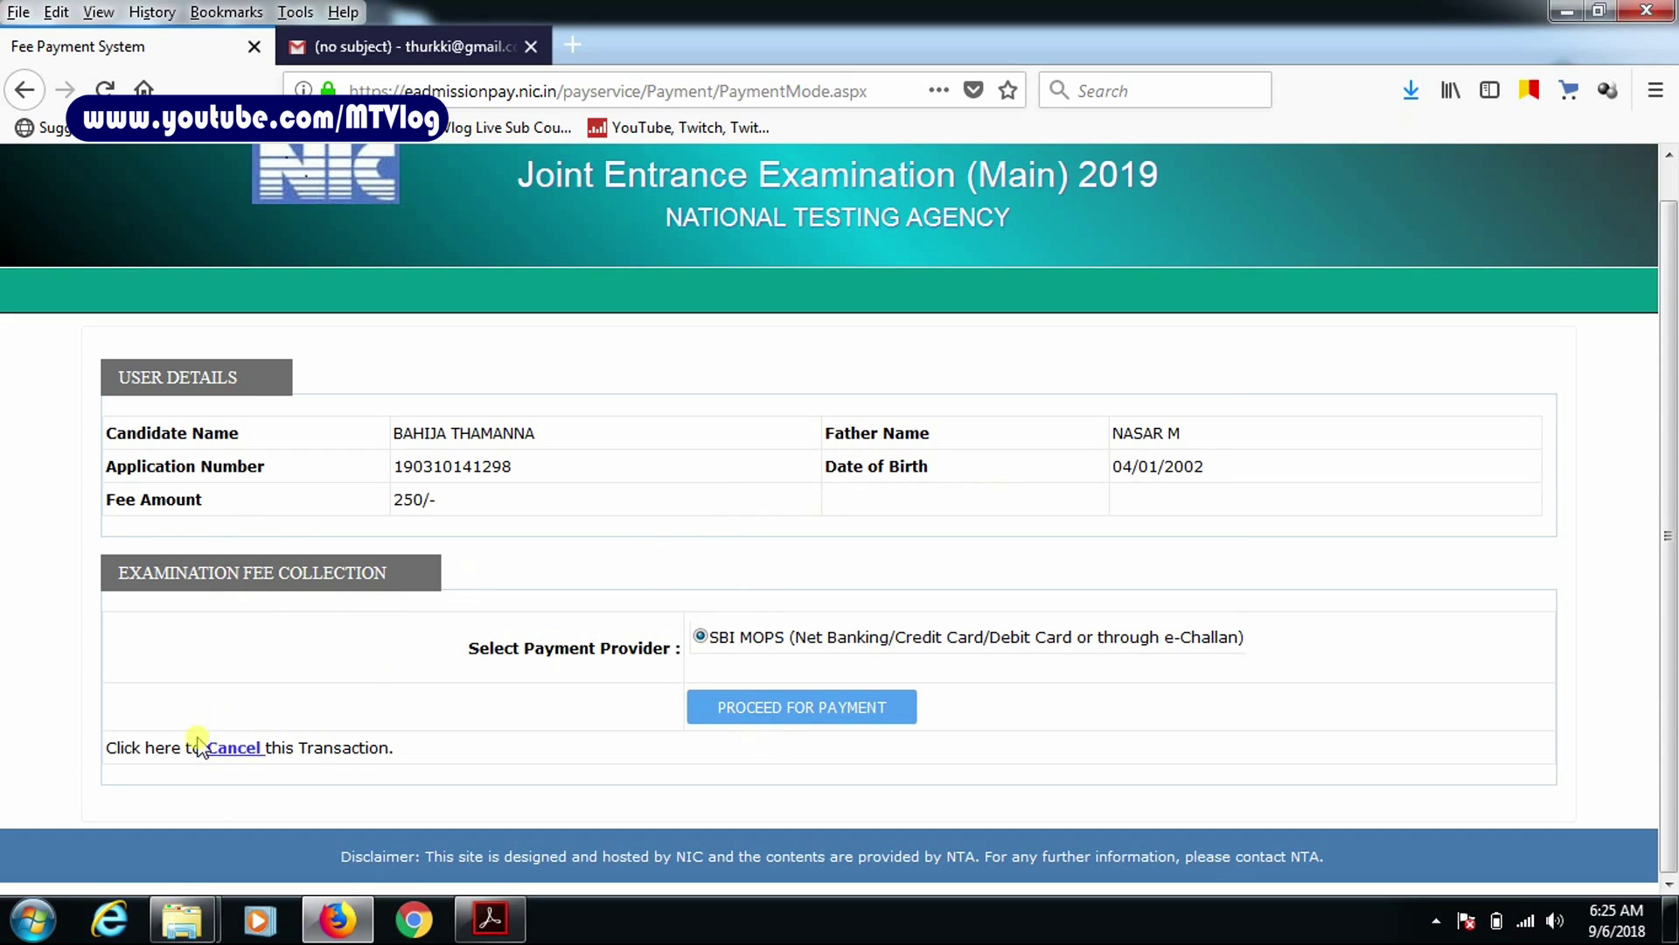
left_click(793, 711)
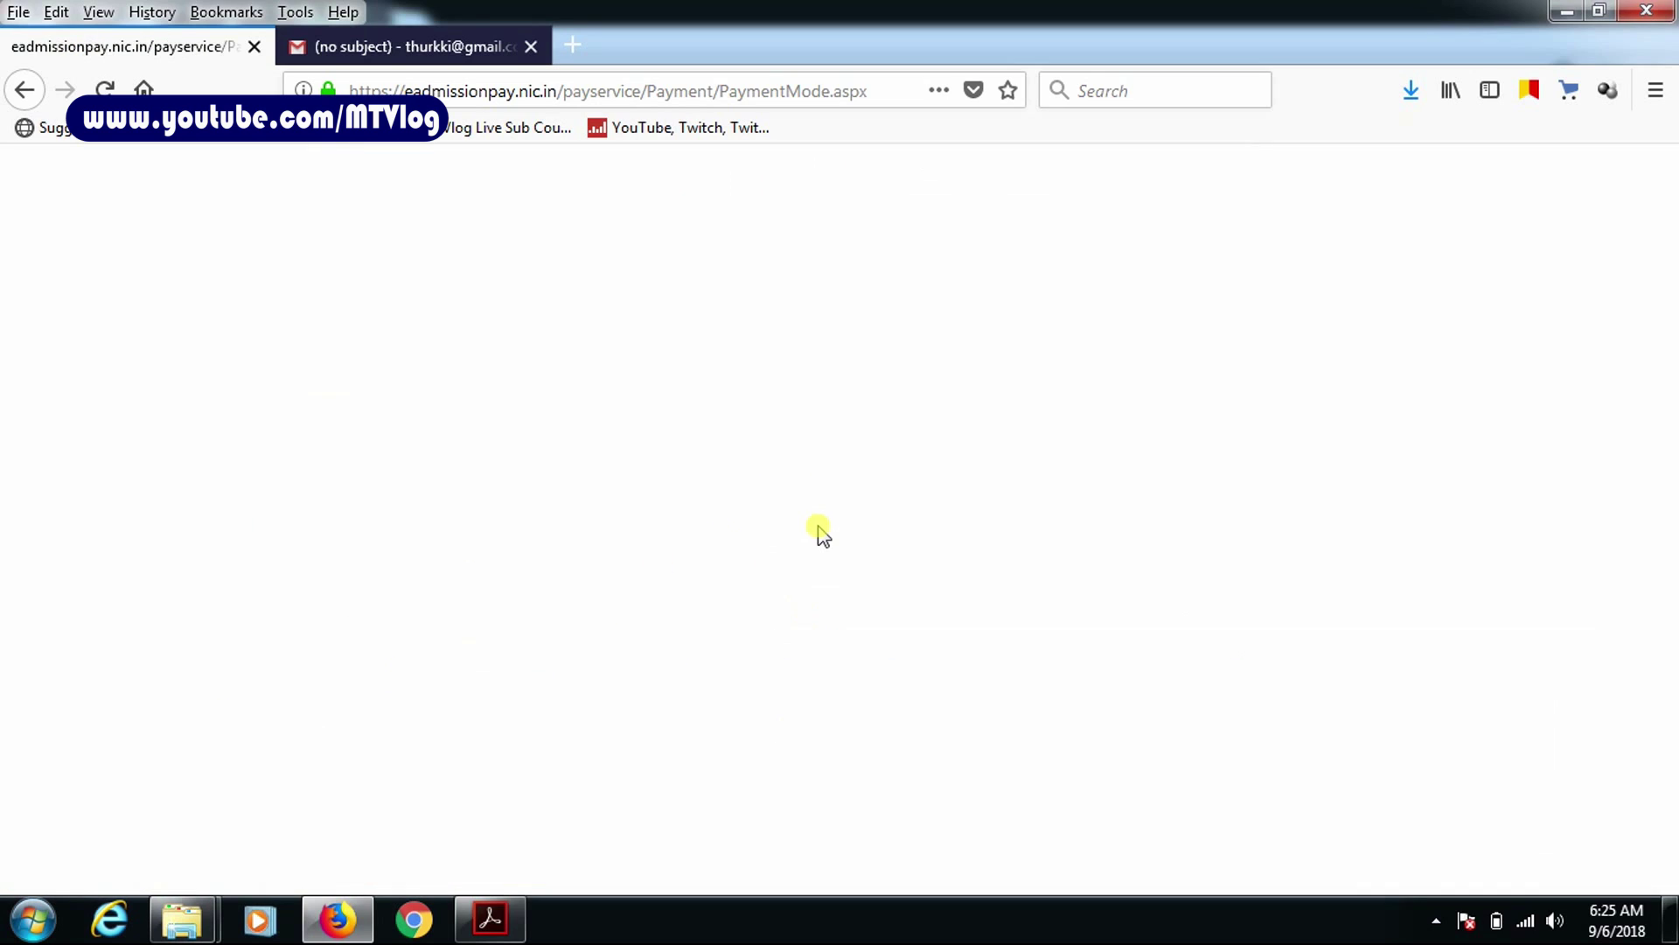
scroll(822, 533, "down", 3)
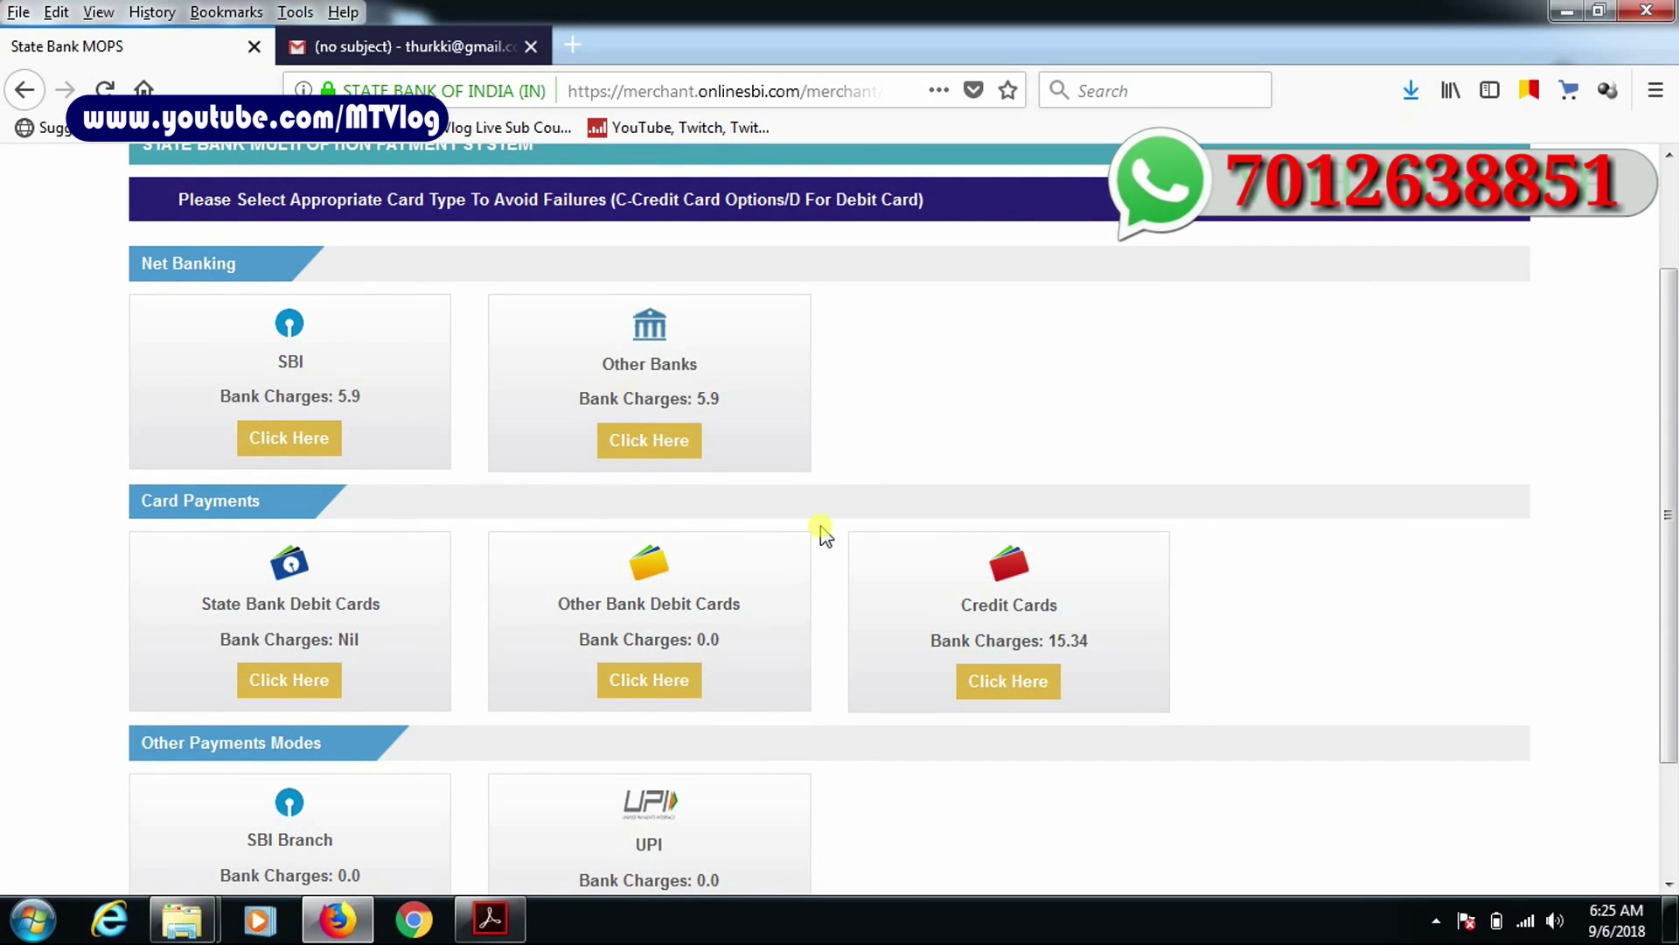
Step: Choose Other Bank Debit Cards and confirm the payment details
scroll(822, 533, "down", 3)
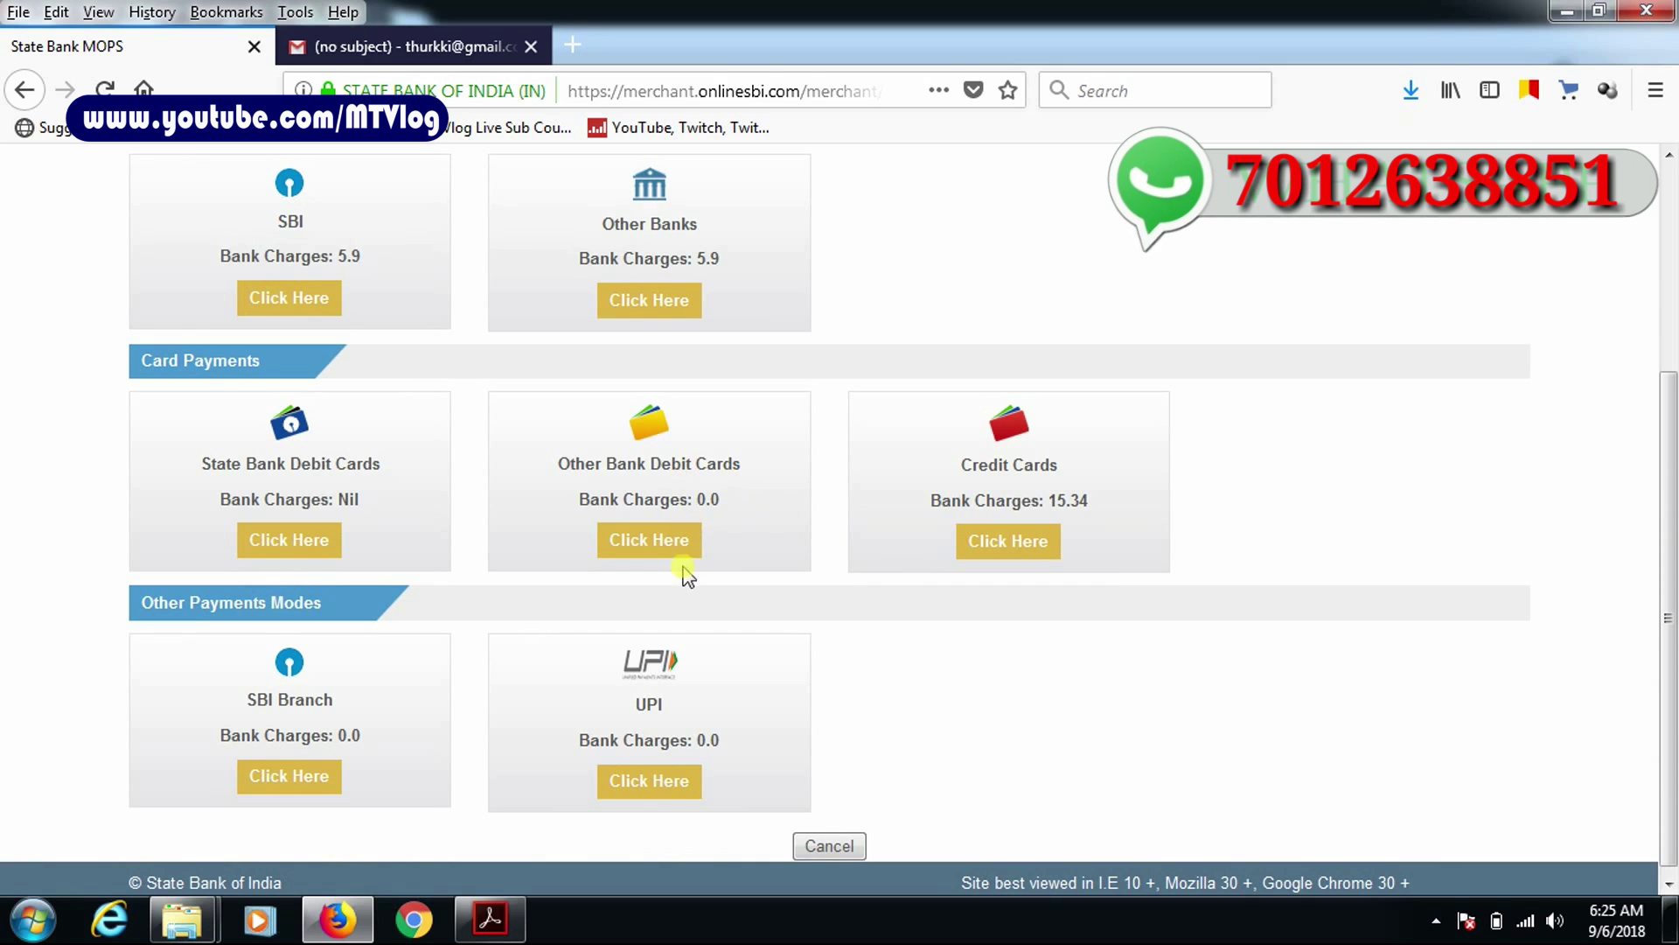
scroll(692, 525, "down", 1)
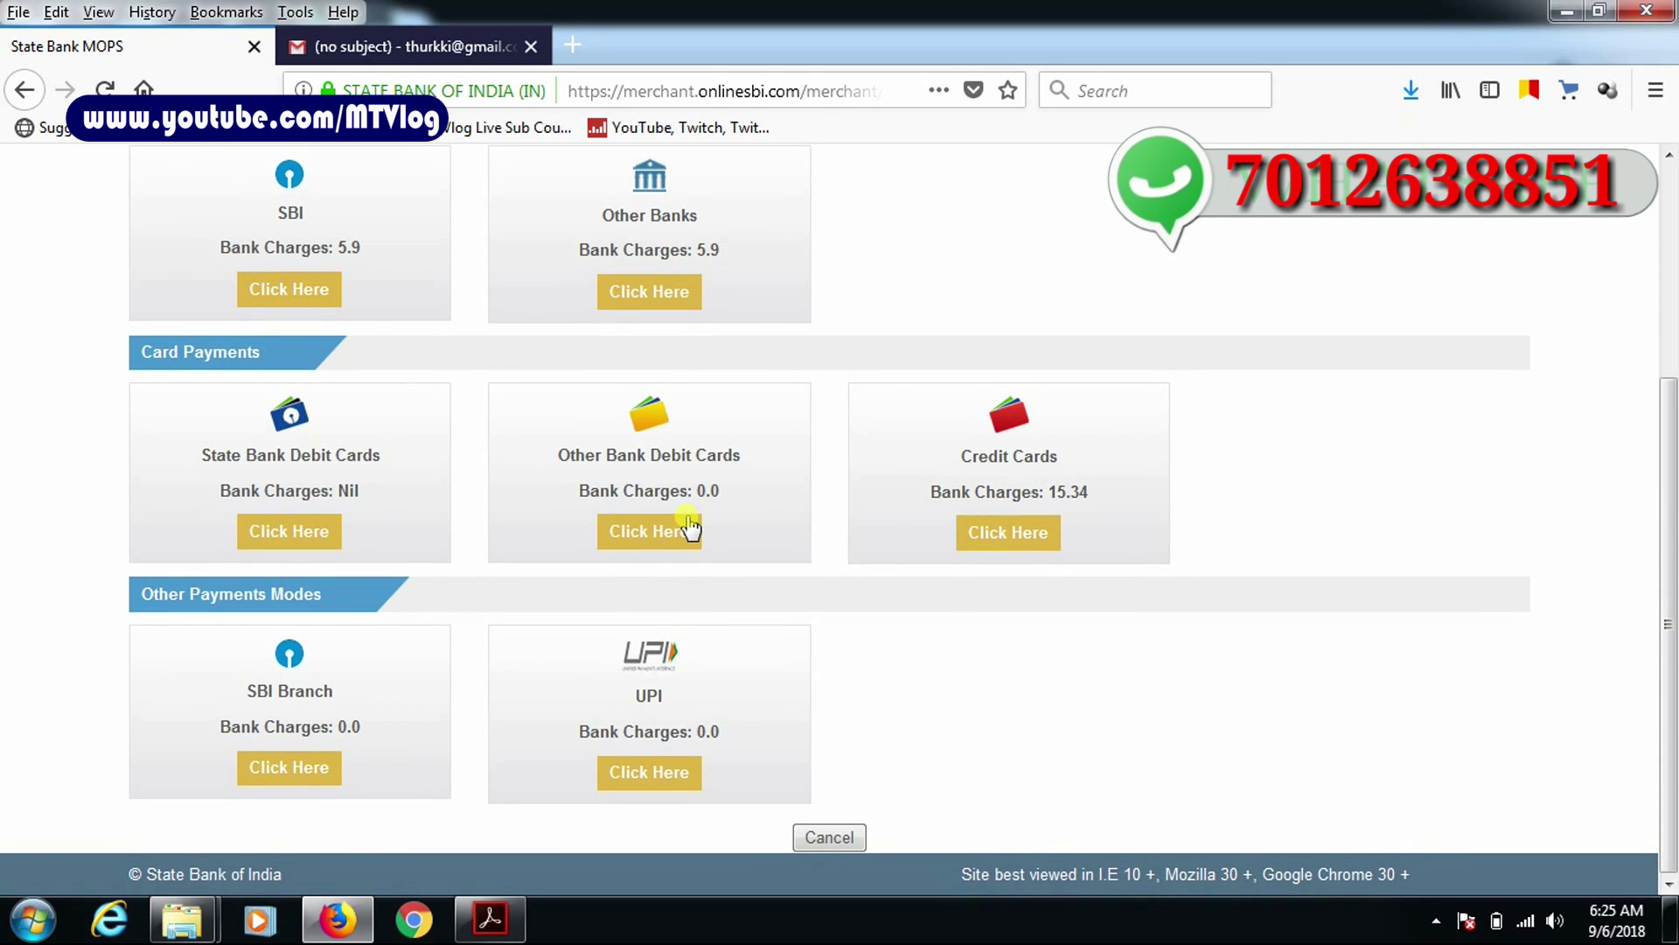
left_click(650, 527)
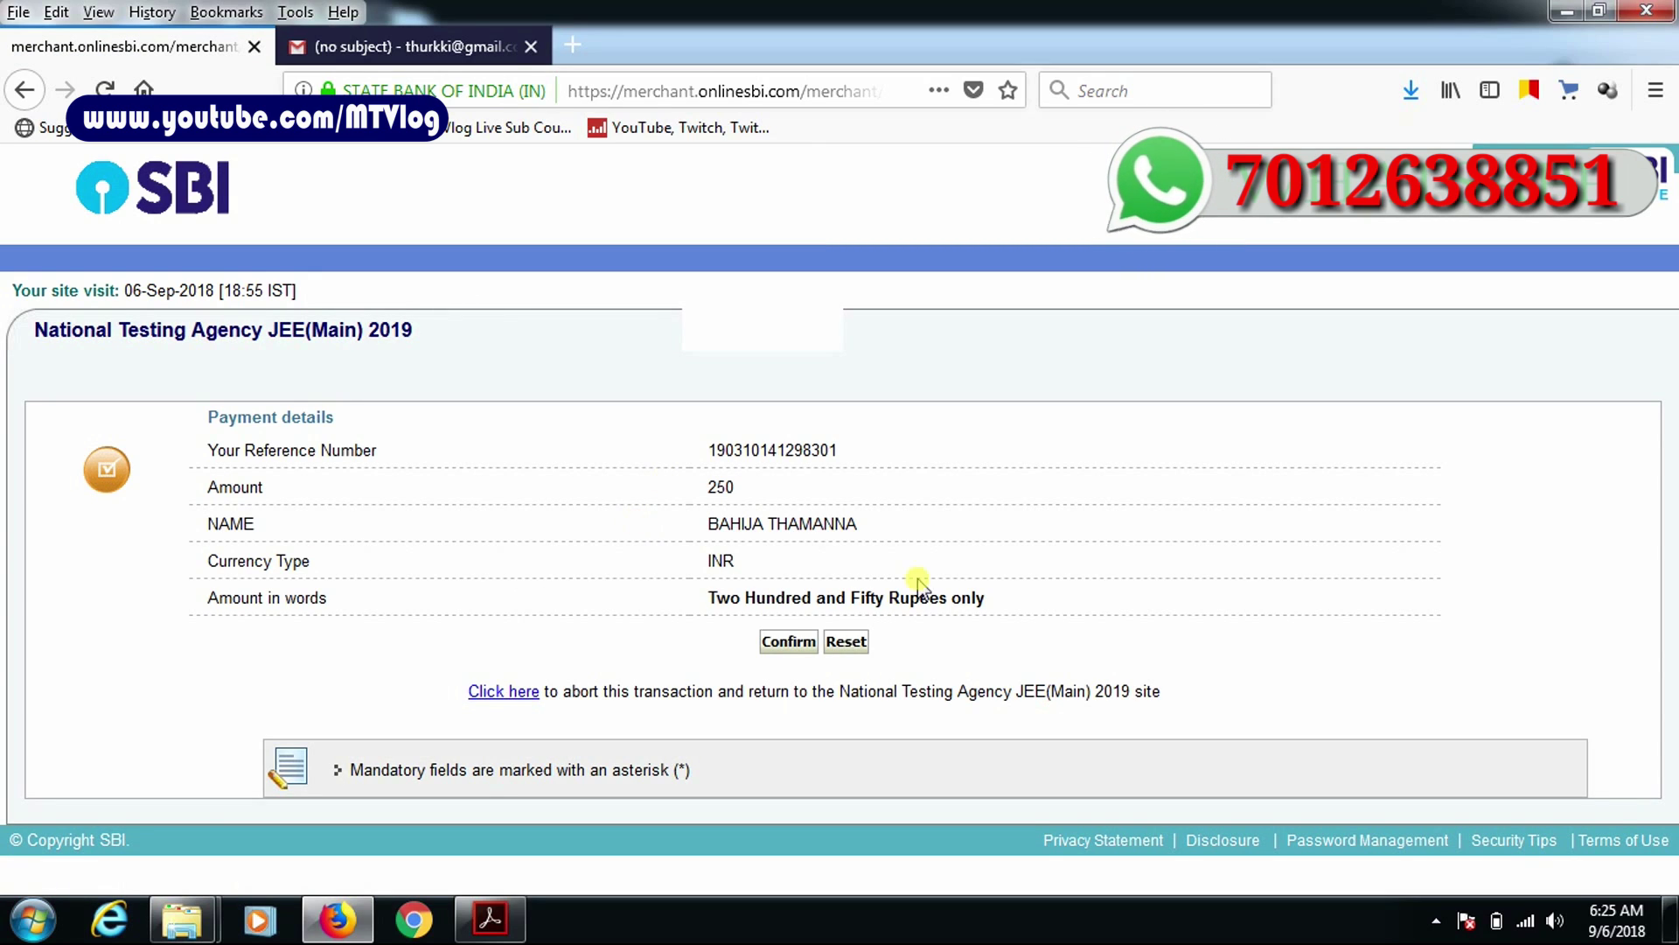
left_click(789, 643)
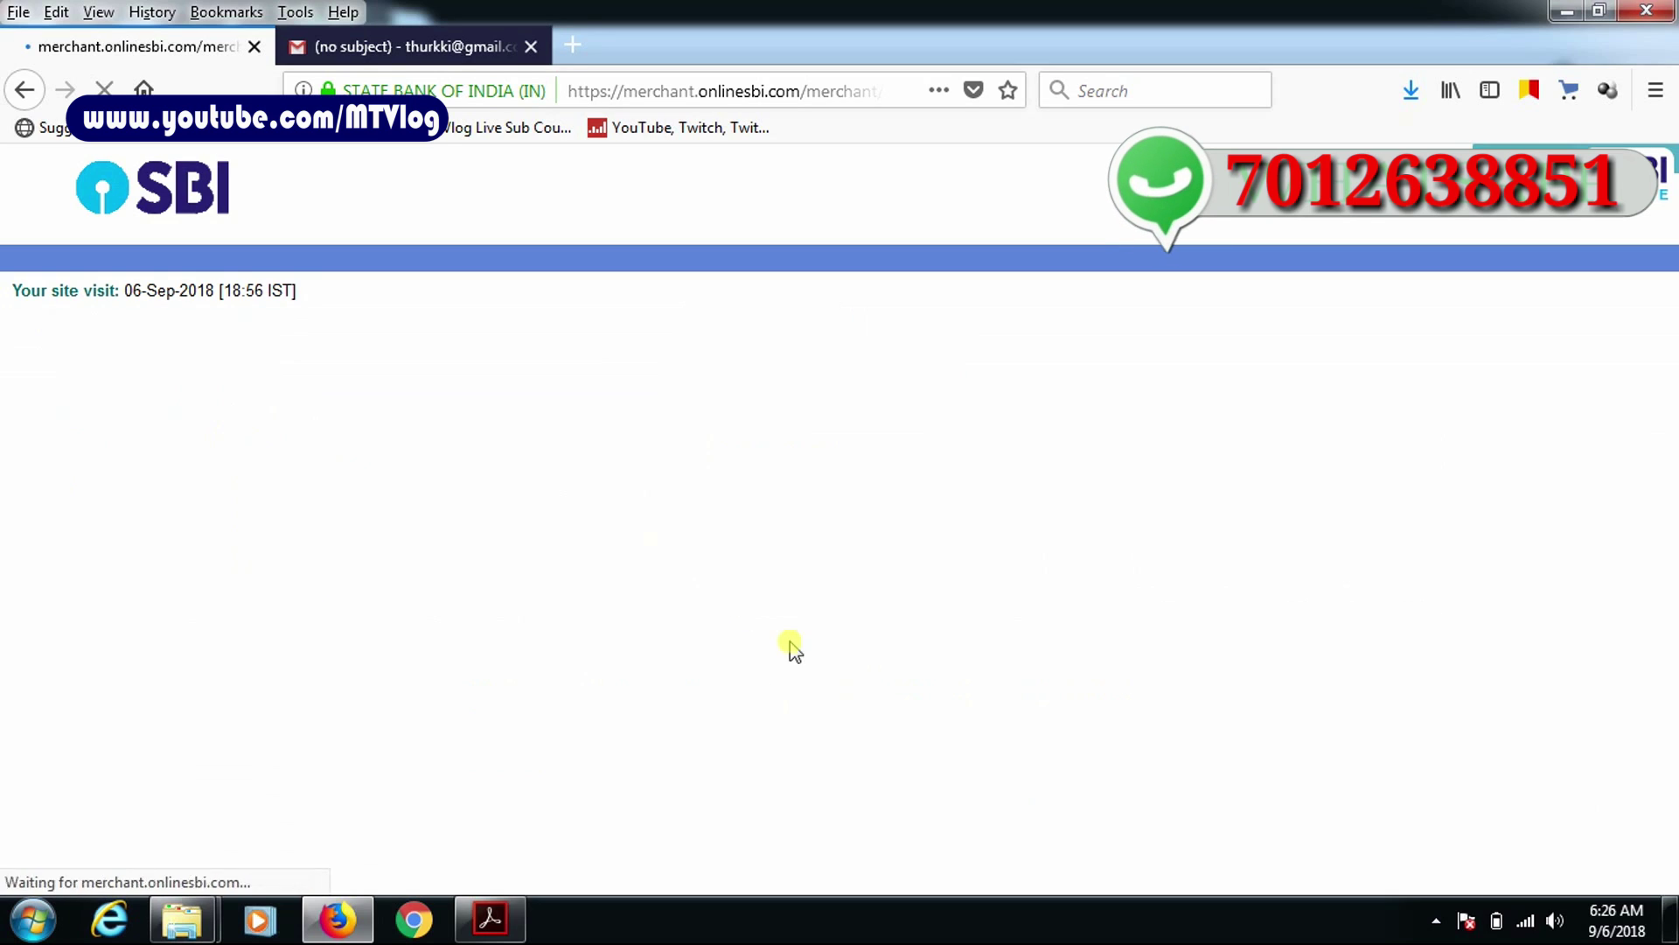
left_click(809, 646)
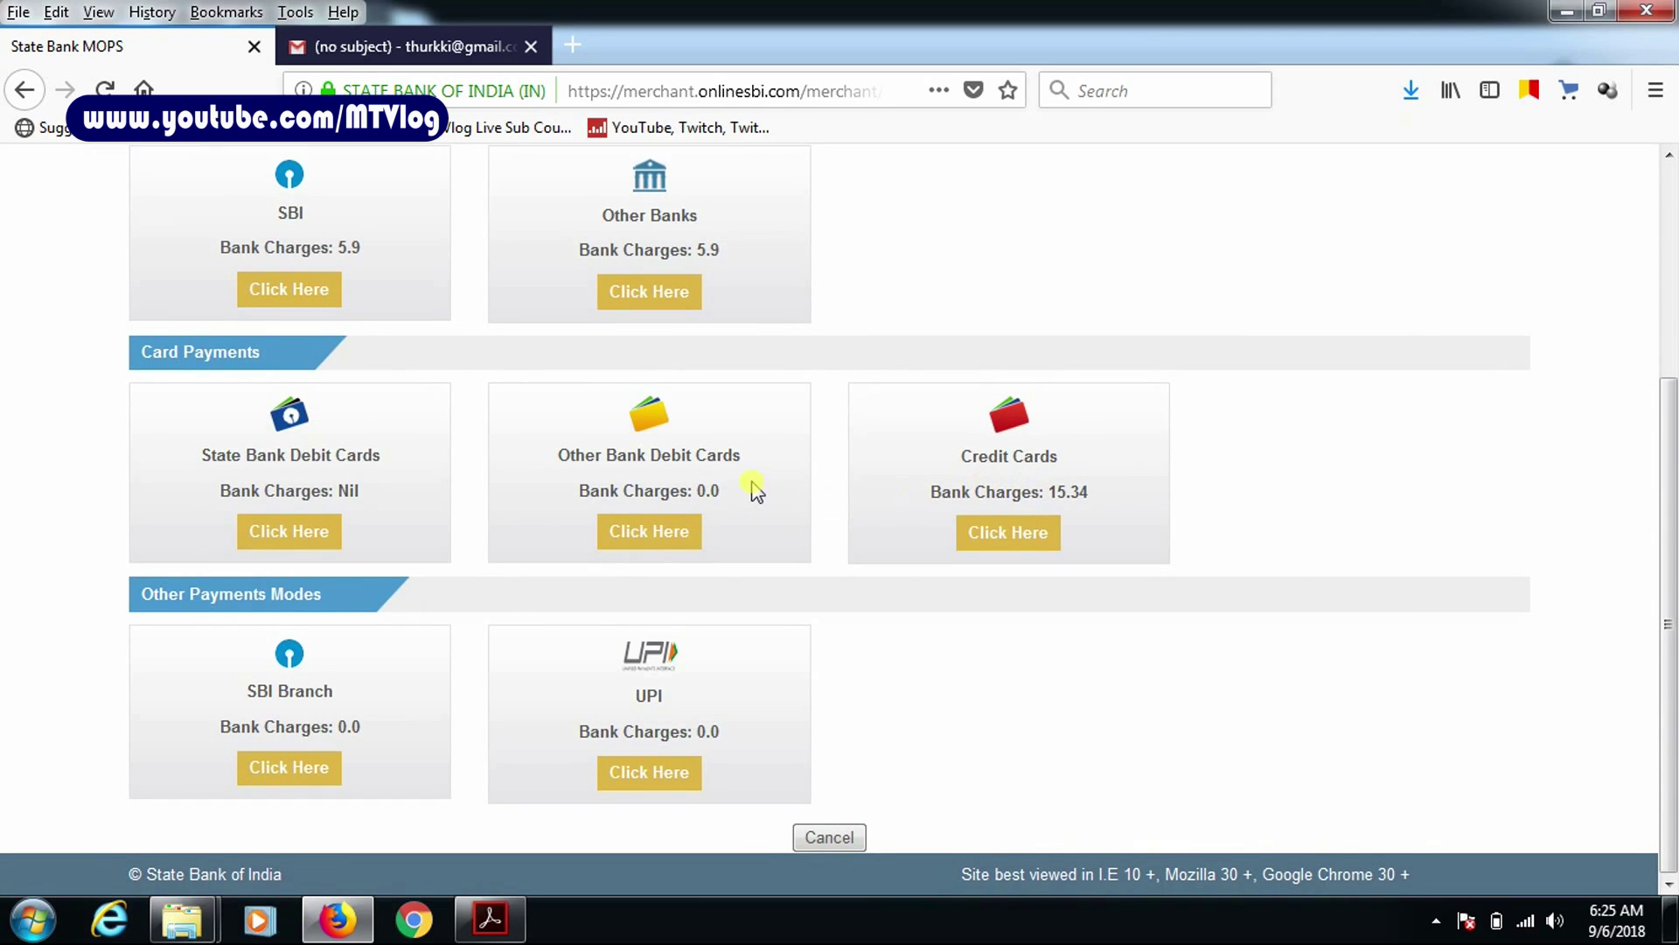
Step: Reselect Other Bank Debit Cards and confirm the Rs 250 payment to reach card payment
left_click(651, 531)
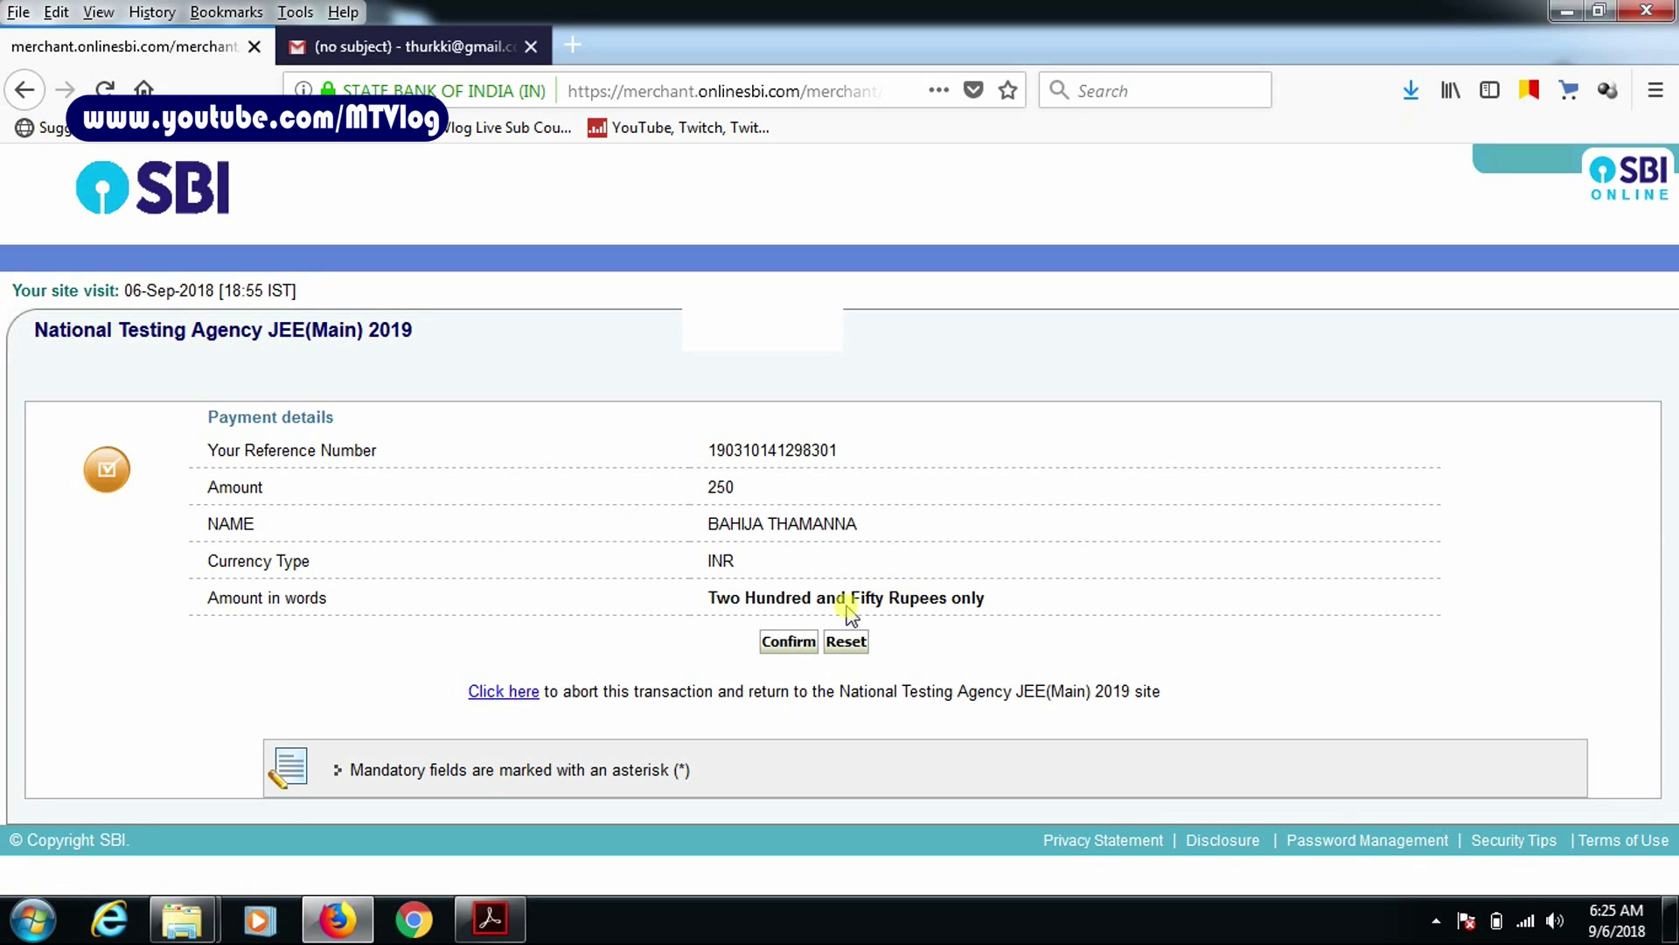
left_click(789, 643)
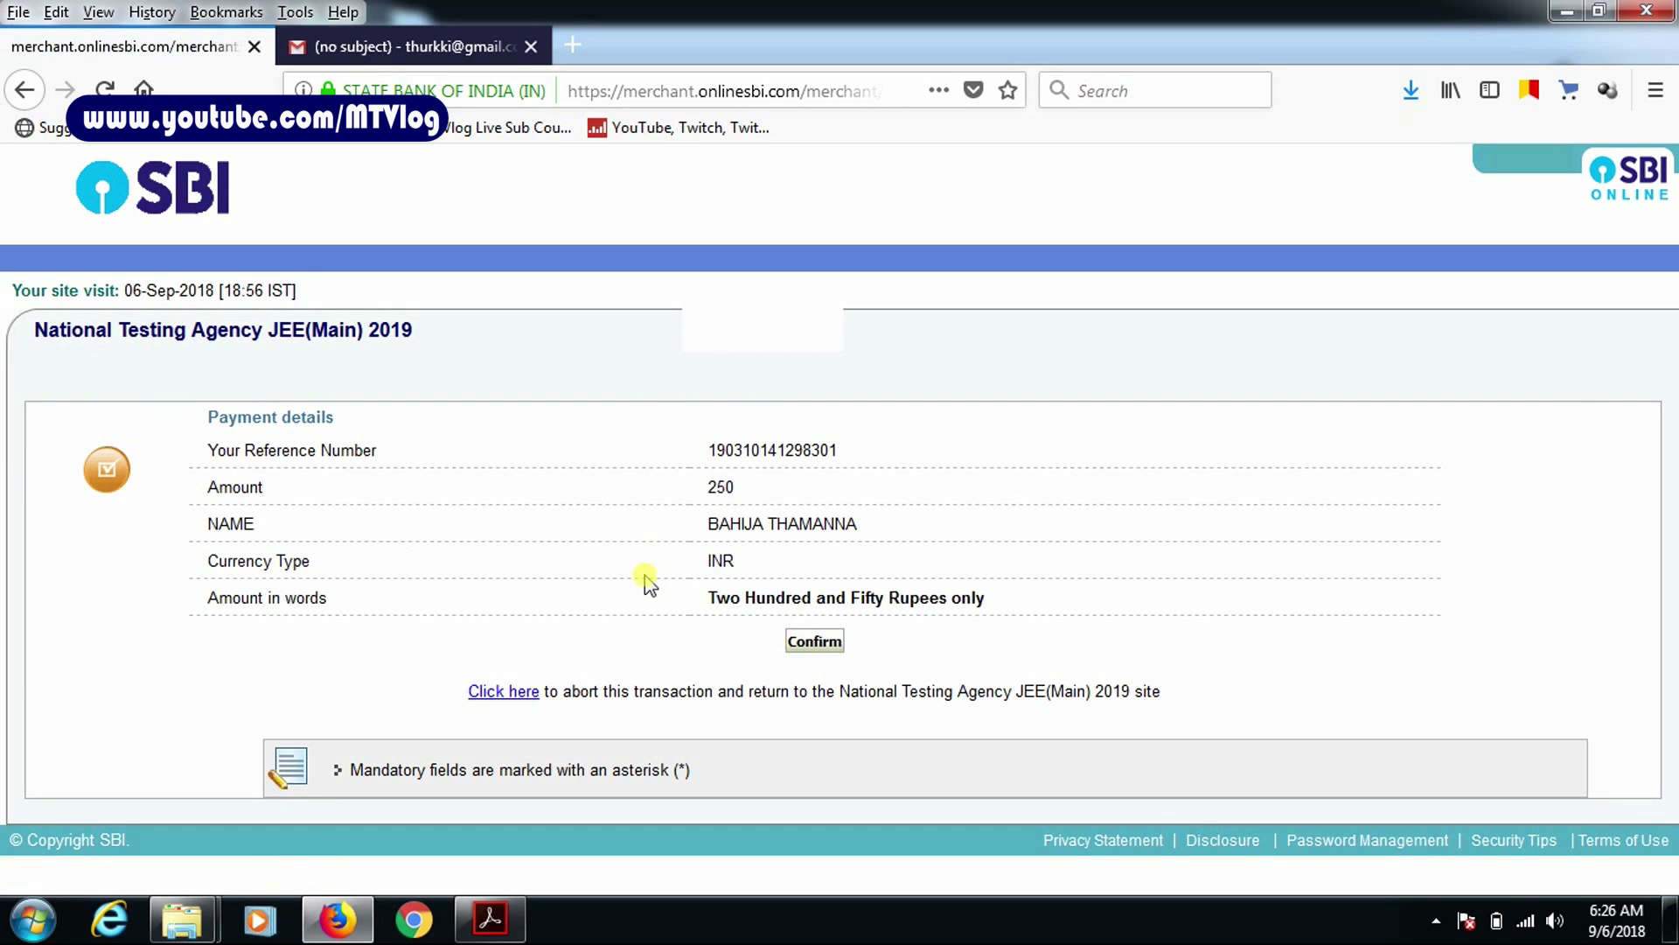
left_click(812, 645)
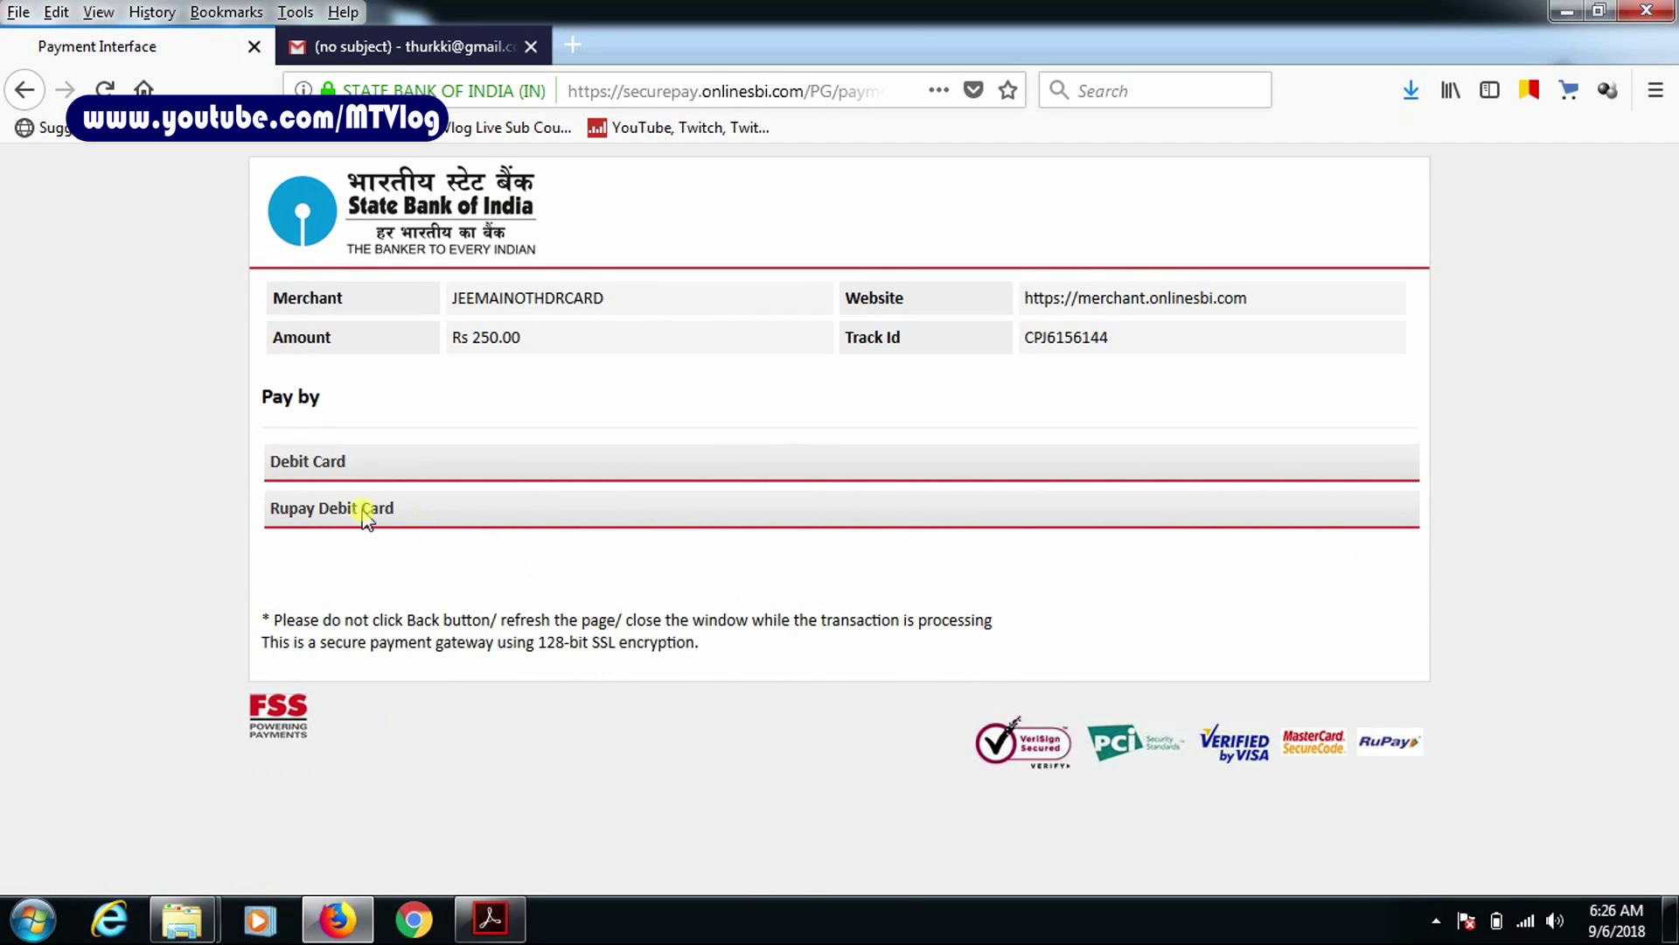
Step: Pay the Rs 250.00 fee by debit card: enter the card details, submit the OTP, and decline saving it
left_click(333, 464)
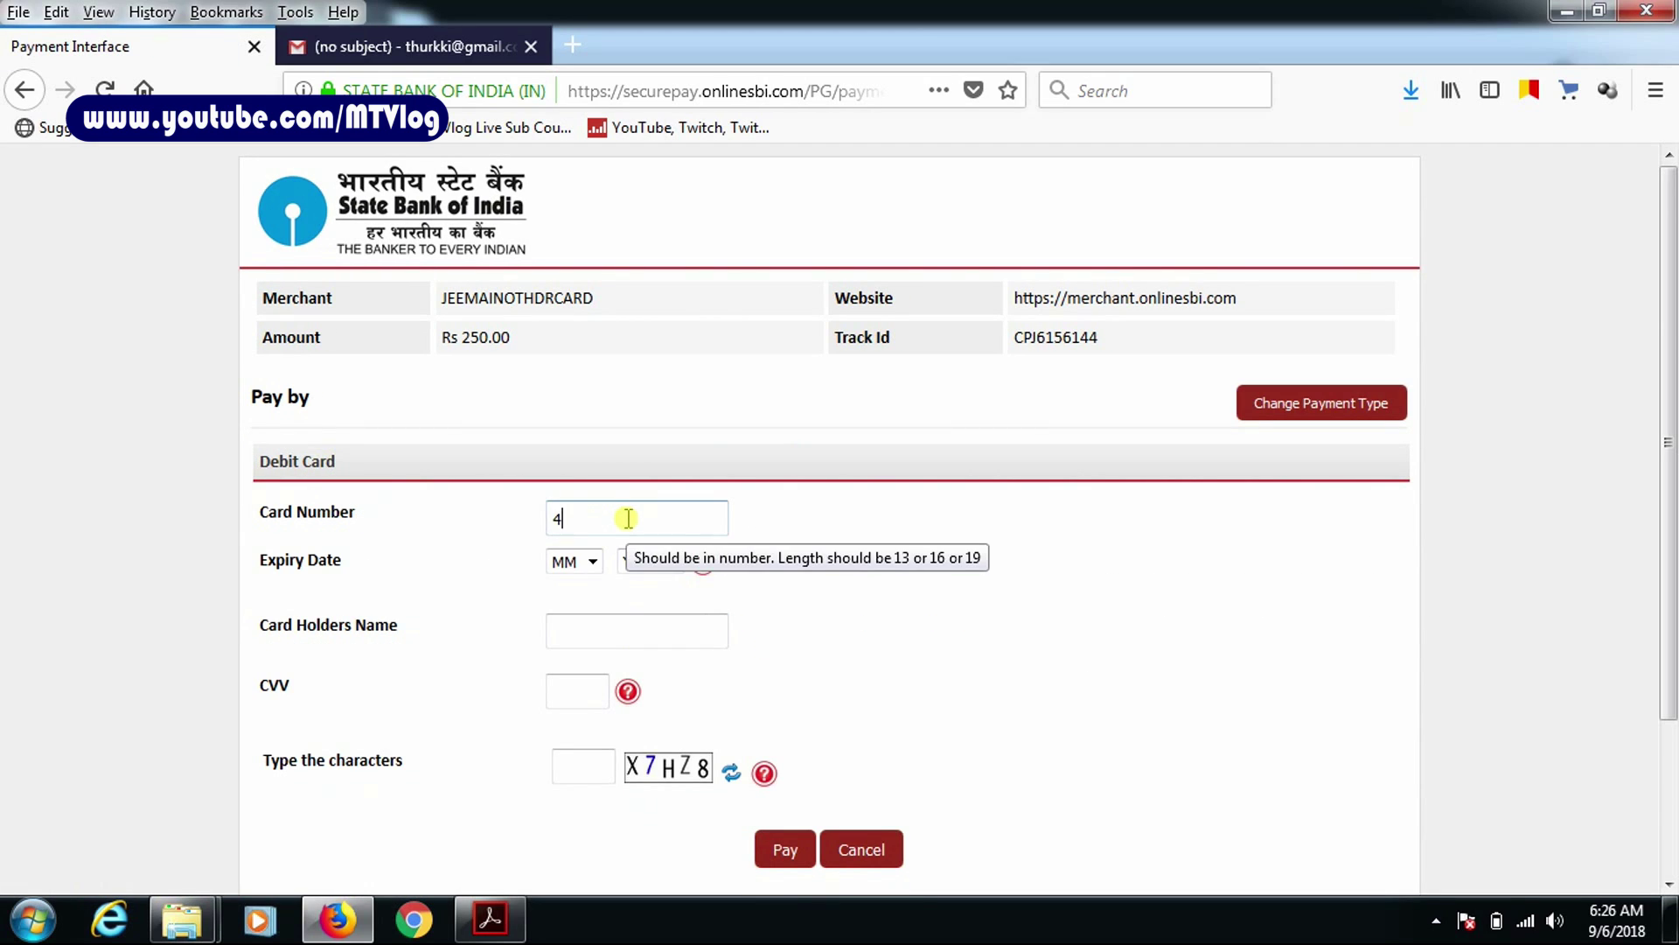
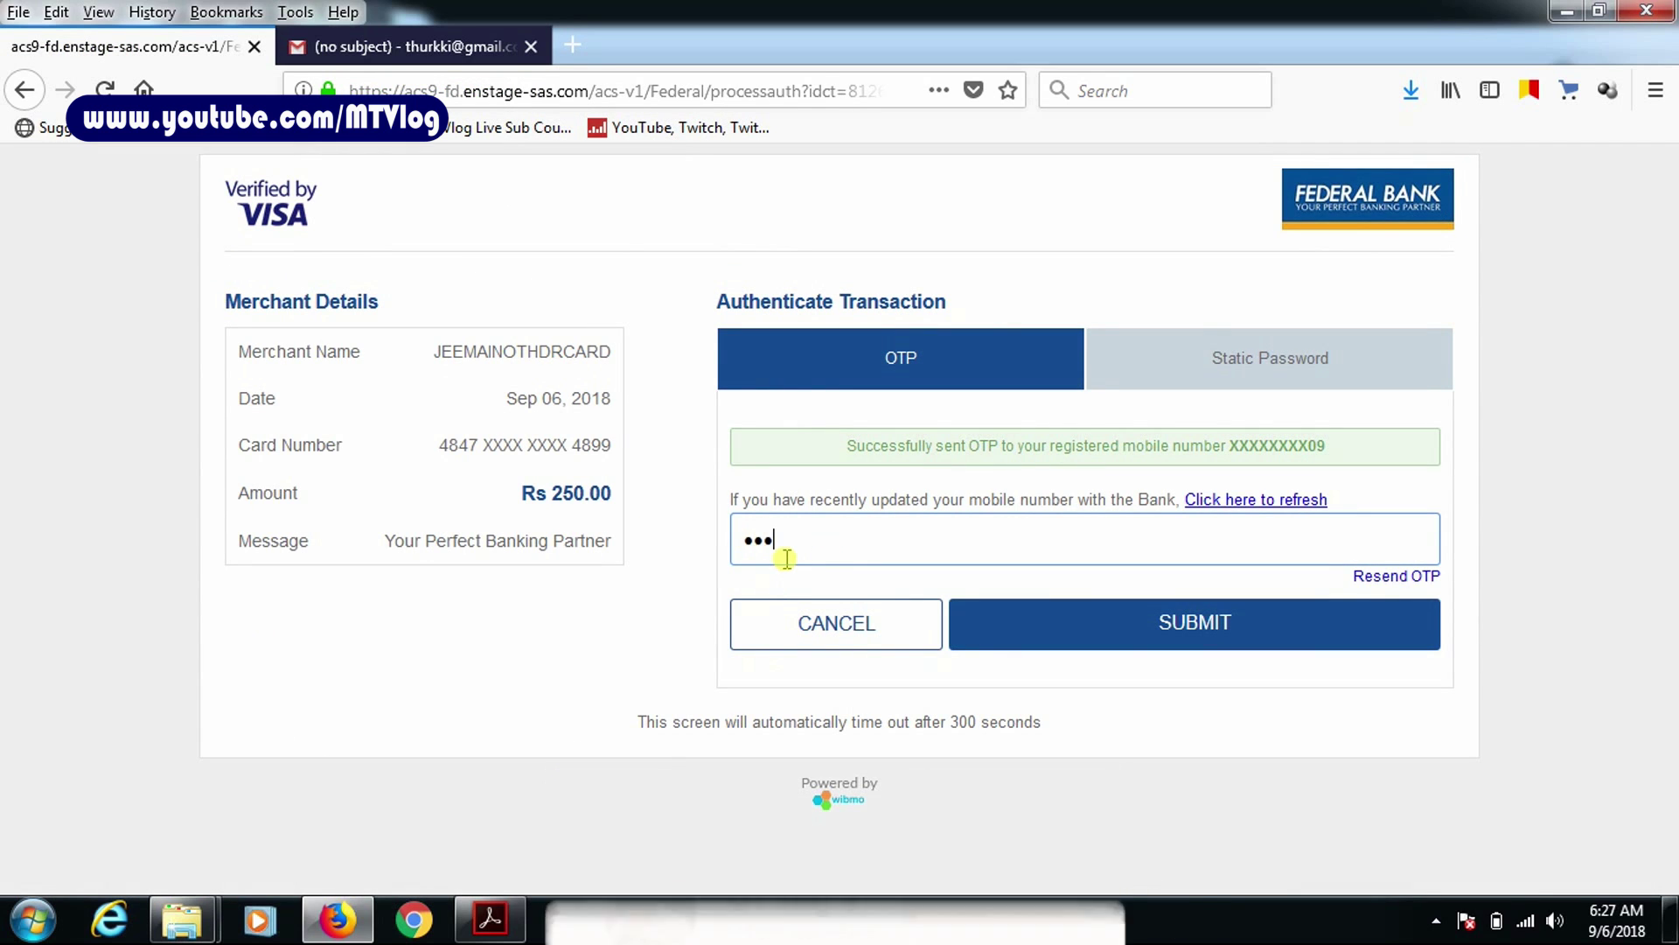
left_click(1160, 617)
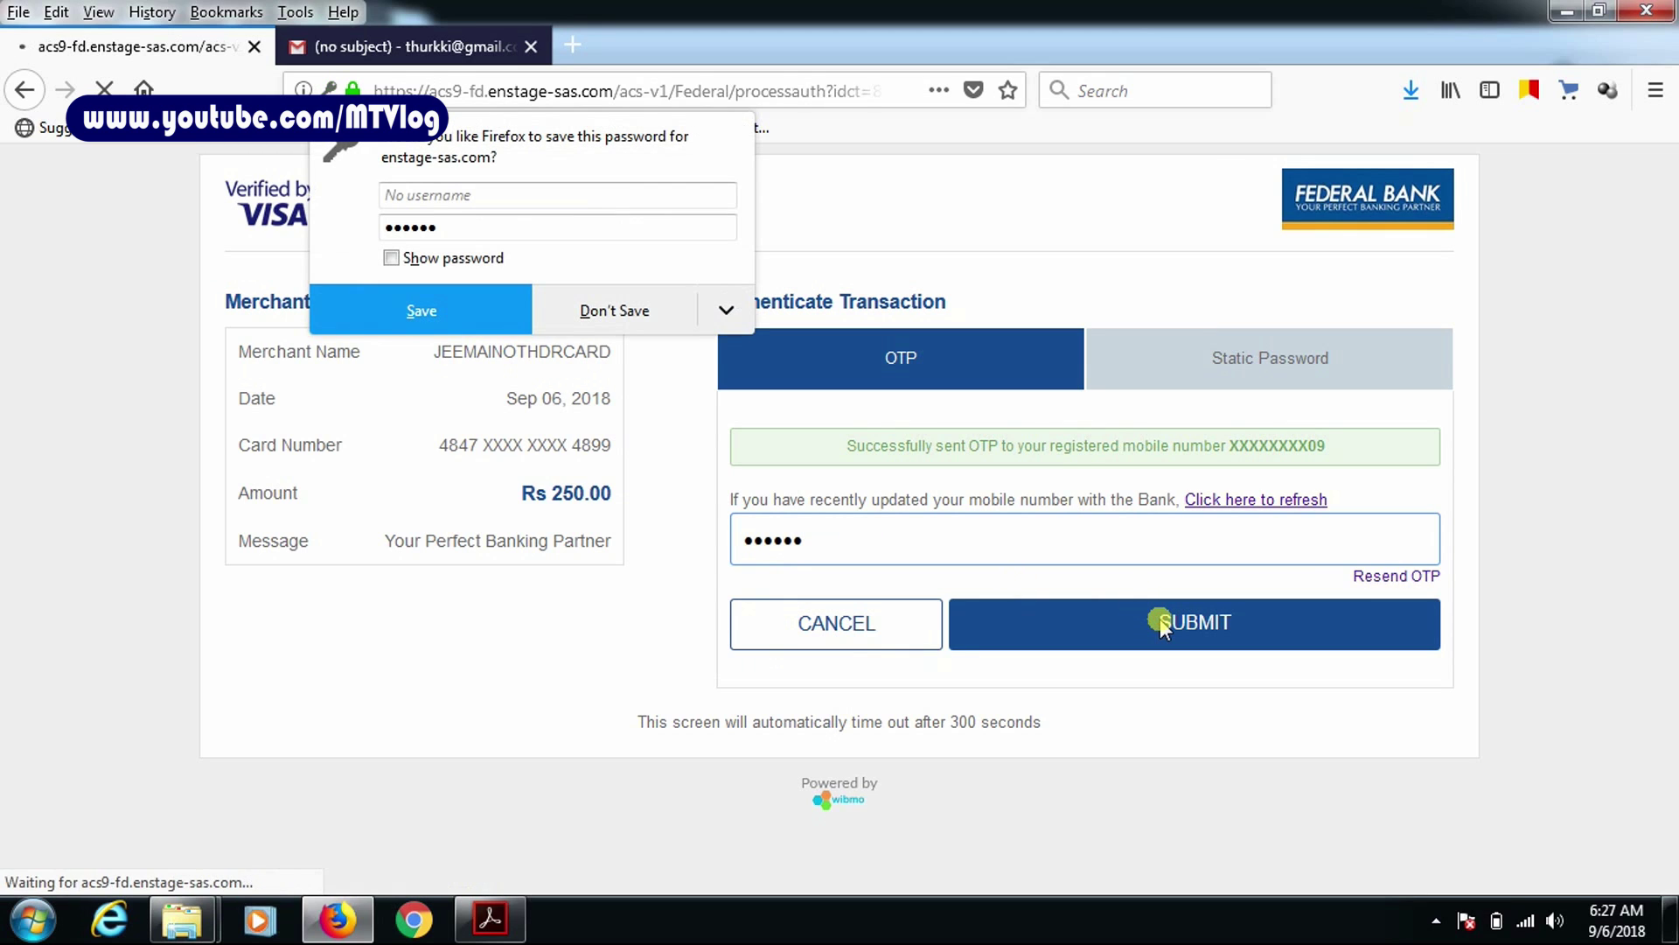
left_click(609, 320)
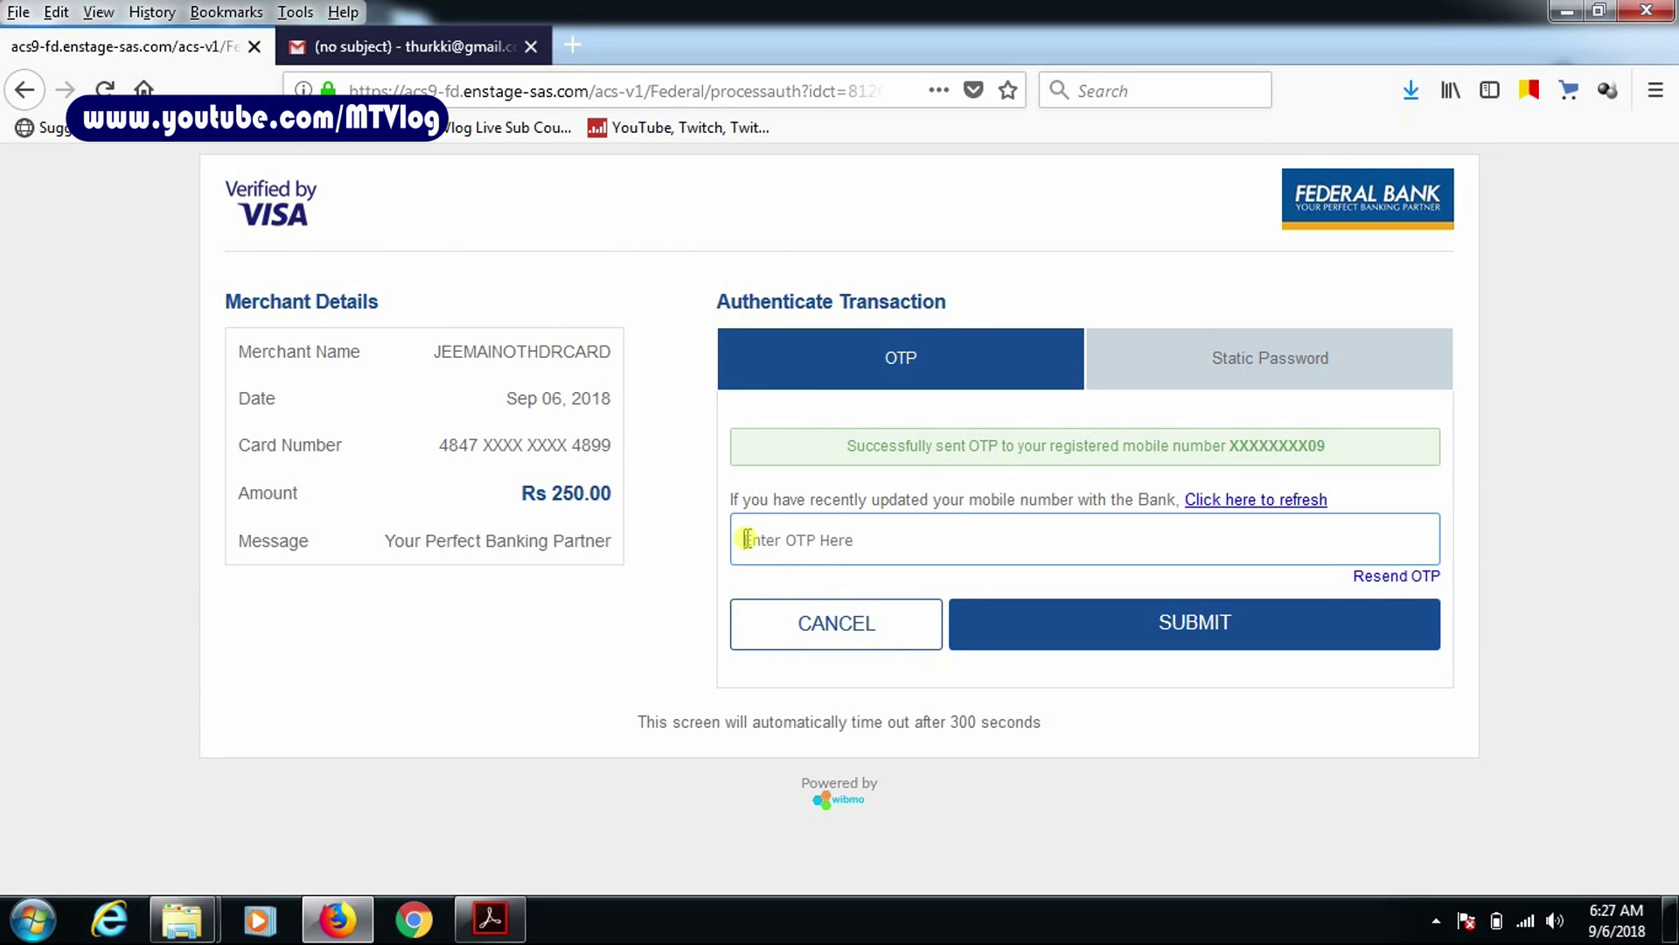
Step: Re-enter the OTP and submit it again, declining to save it in the browser
type("•••")
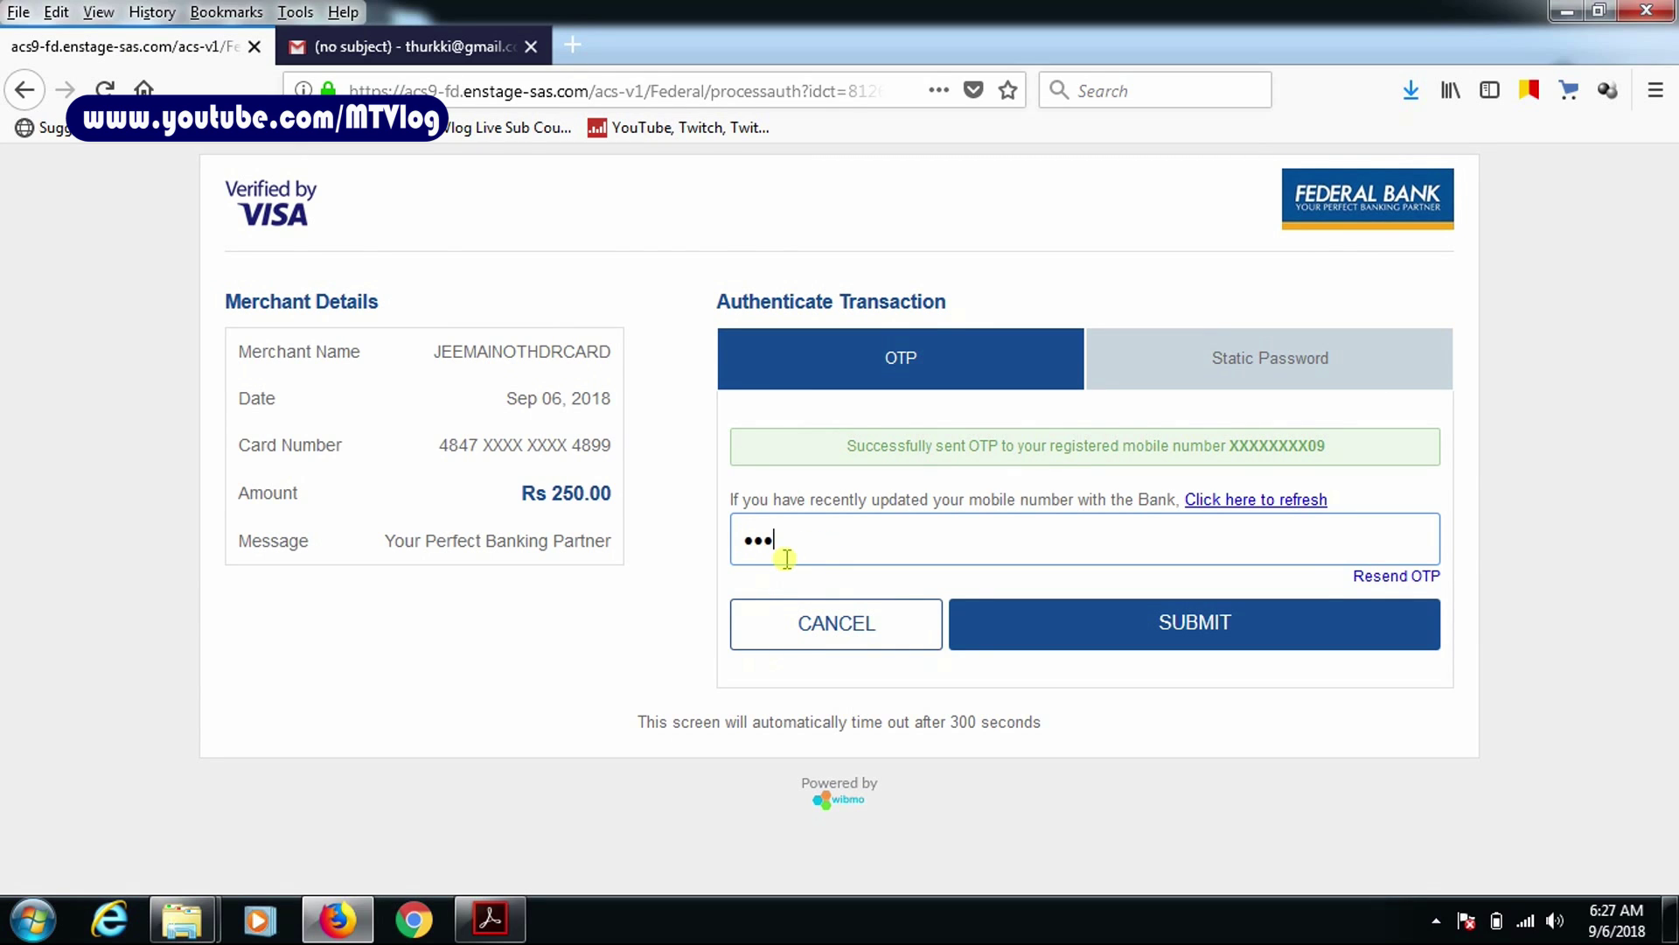
left_click(1160, 619)
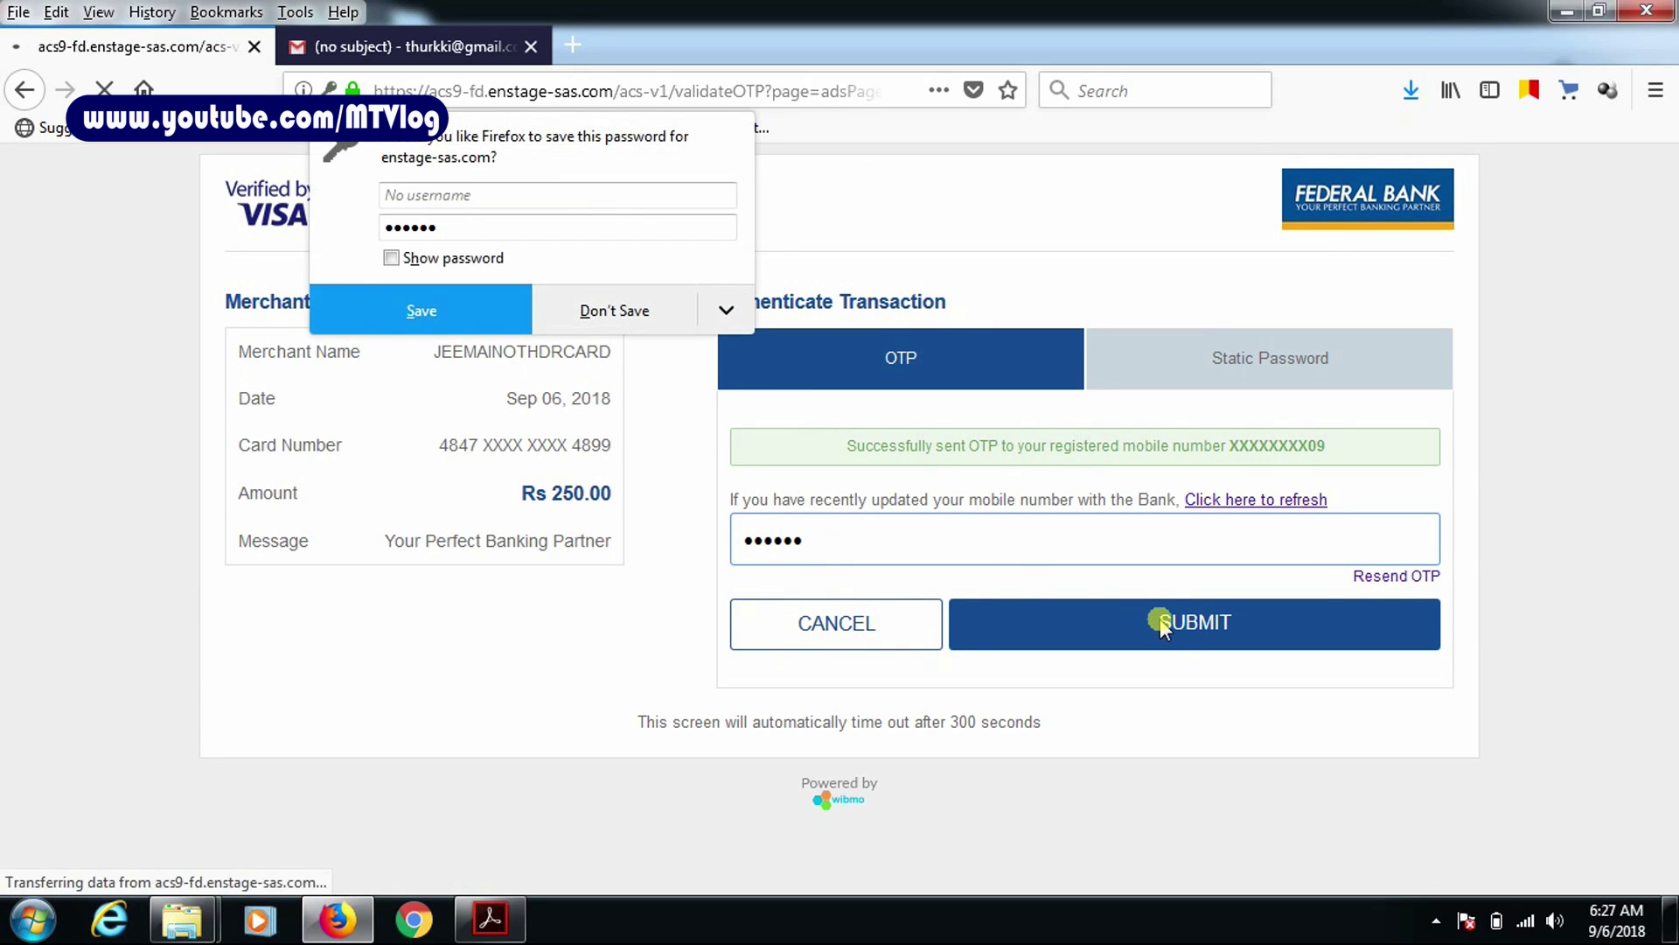
left_click(598, 313)
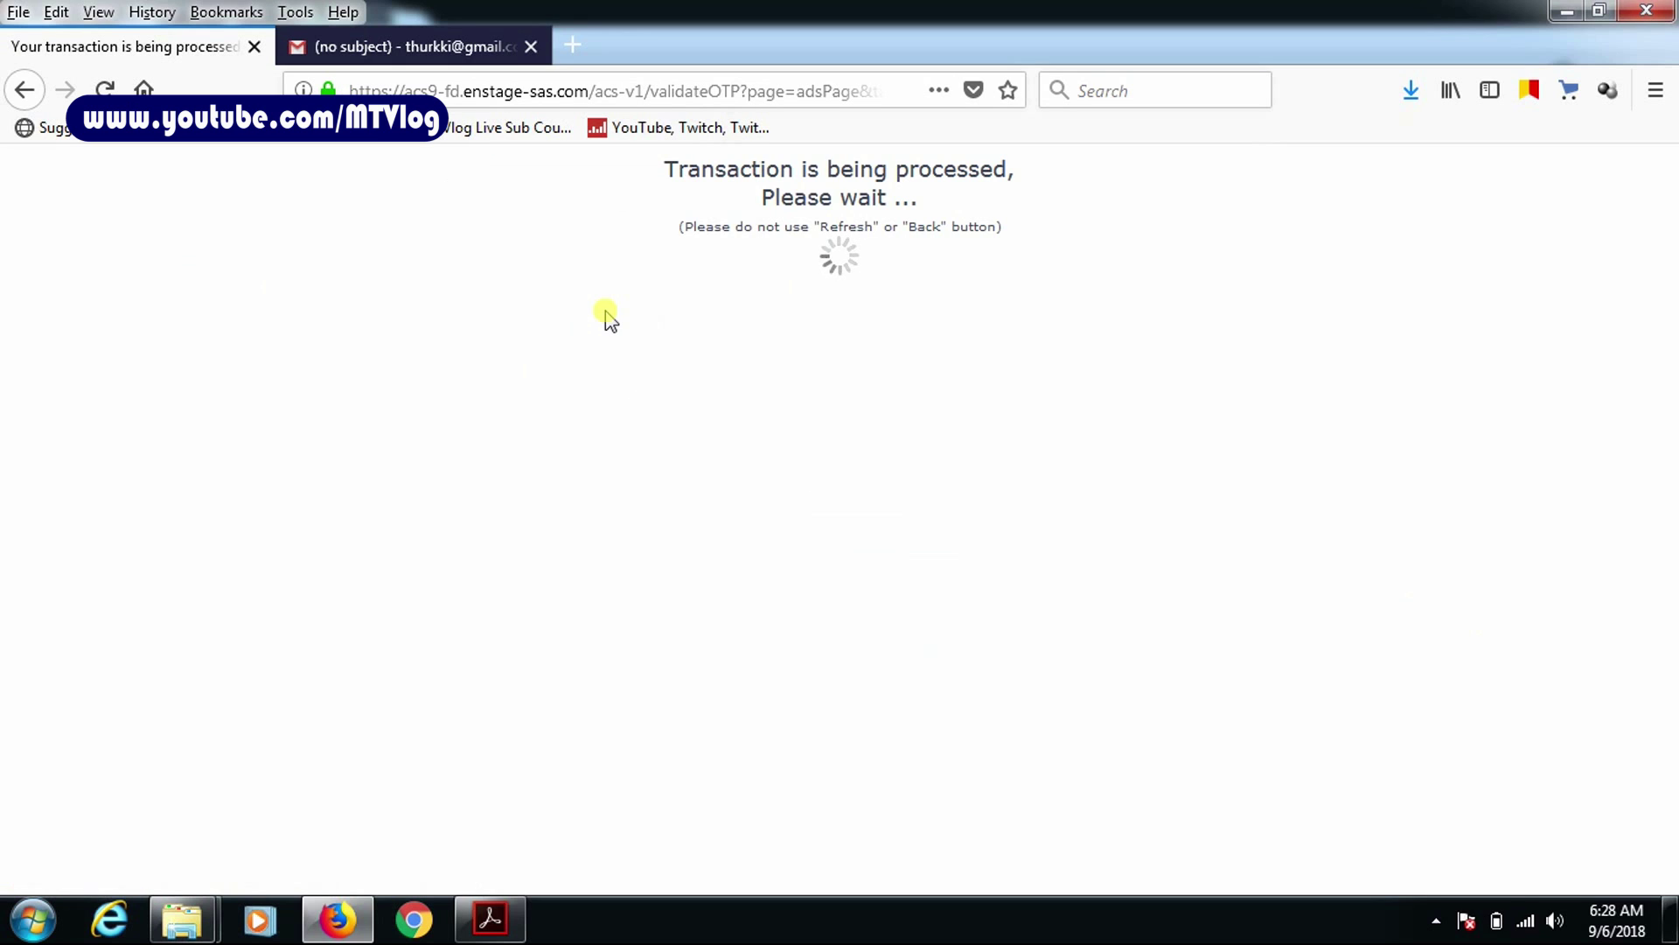